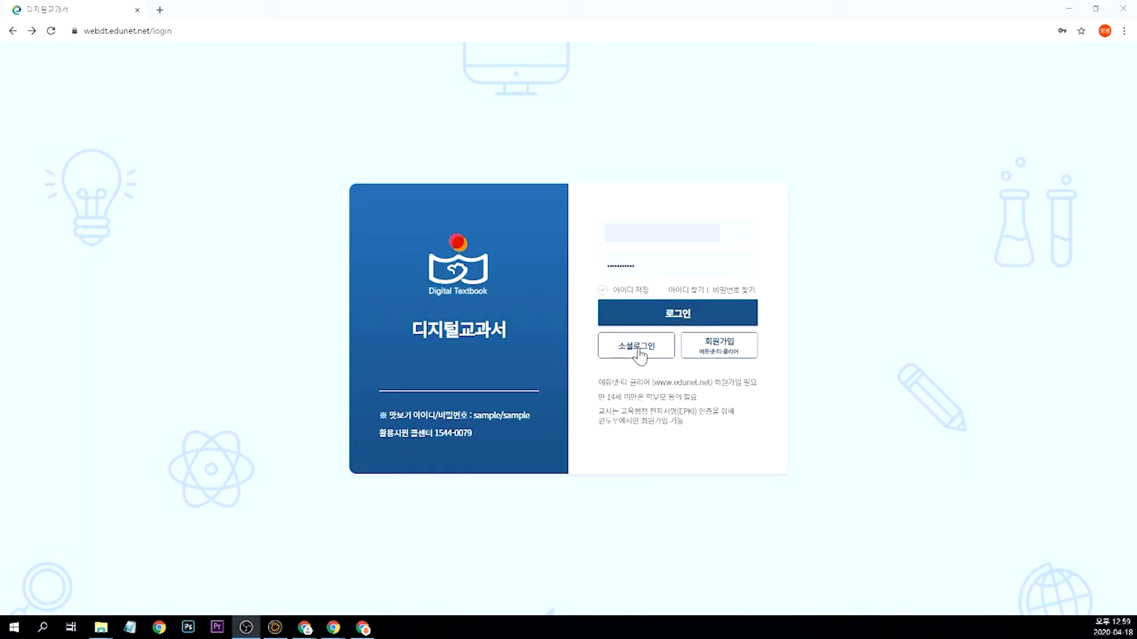
# Log in to the digital textbook site, open the textbook subscription page and browse the 디지털교과서 catalogue
pyautogui.click(678, 317)
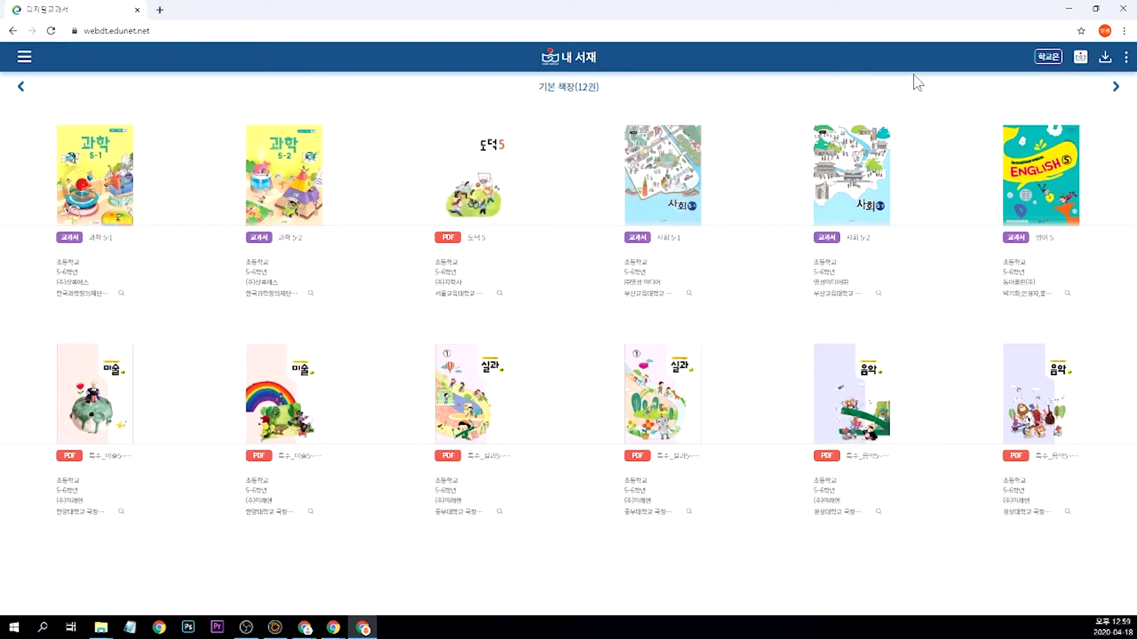
pyautogui.click(1104, 61)
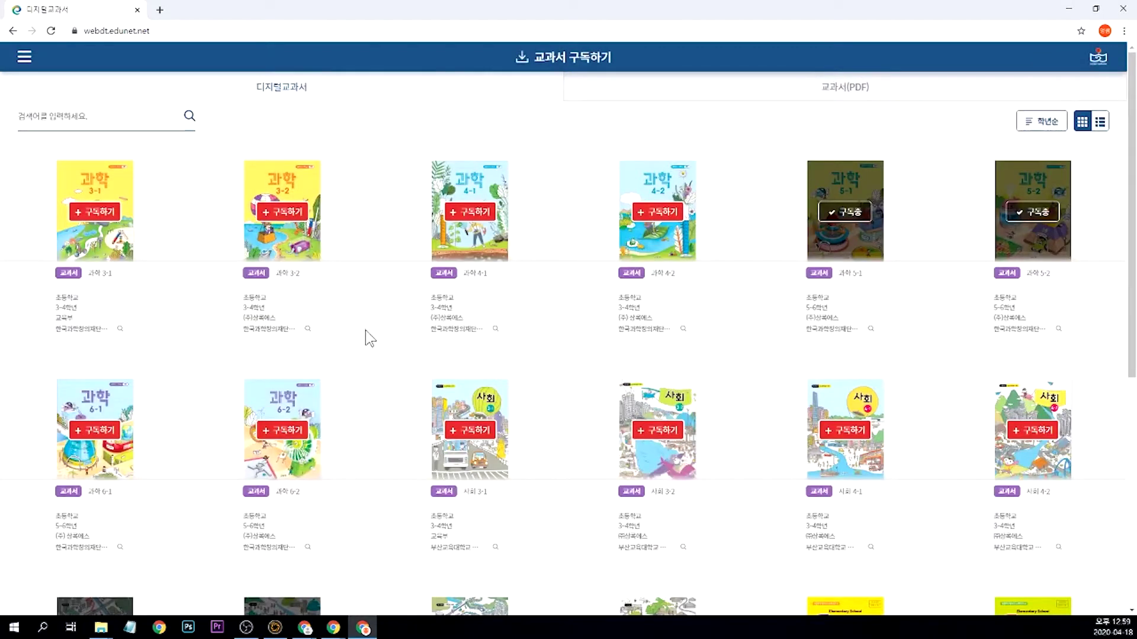
pyautogui.scroll(-4, 581, 247)
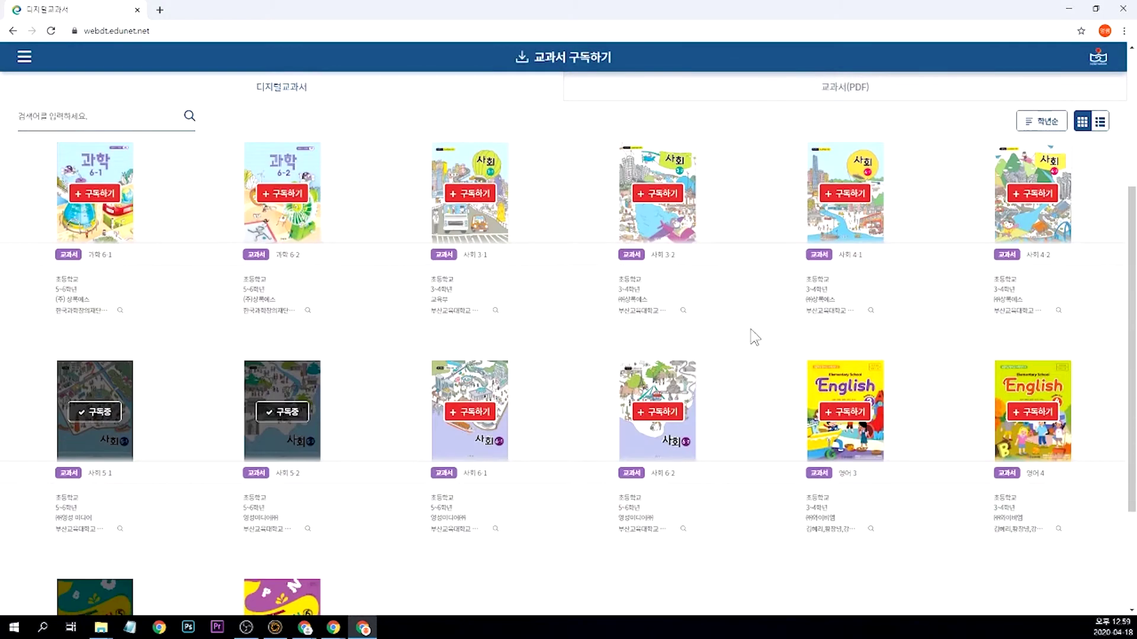
pyautogui.scroll(-3, 748, 359)
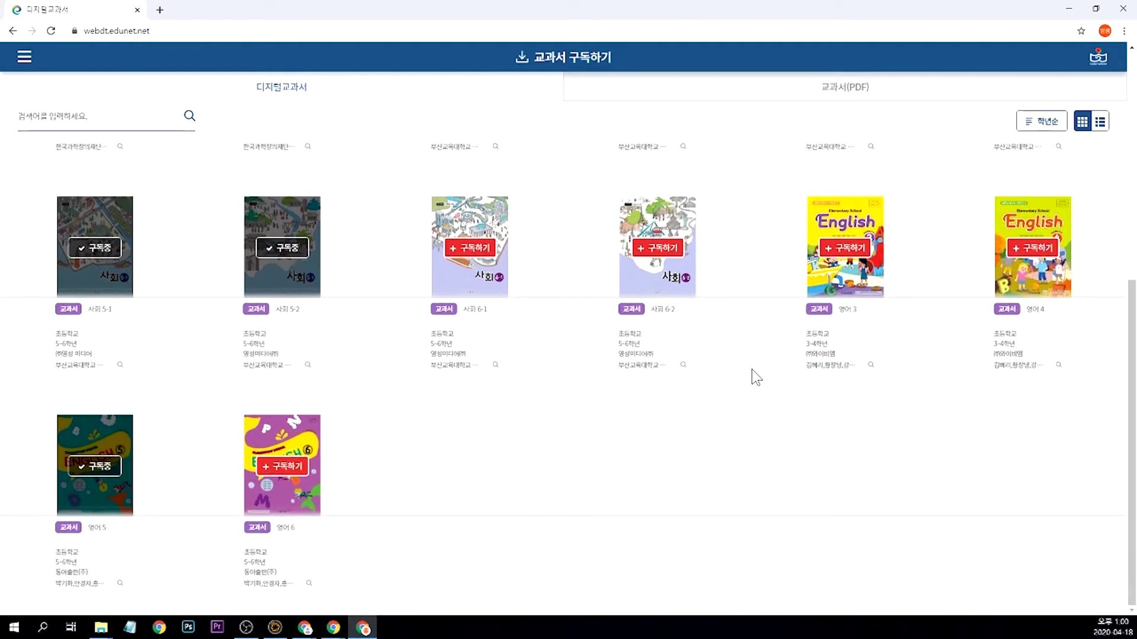
pyautogui.scroll(7, 765, 387)
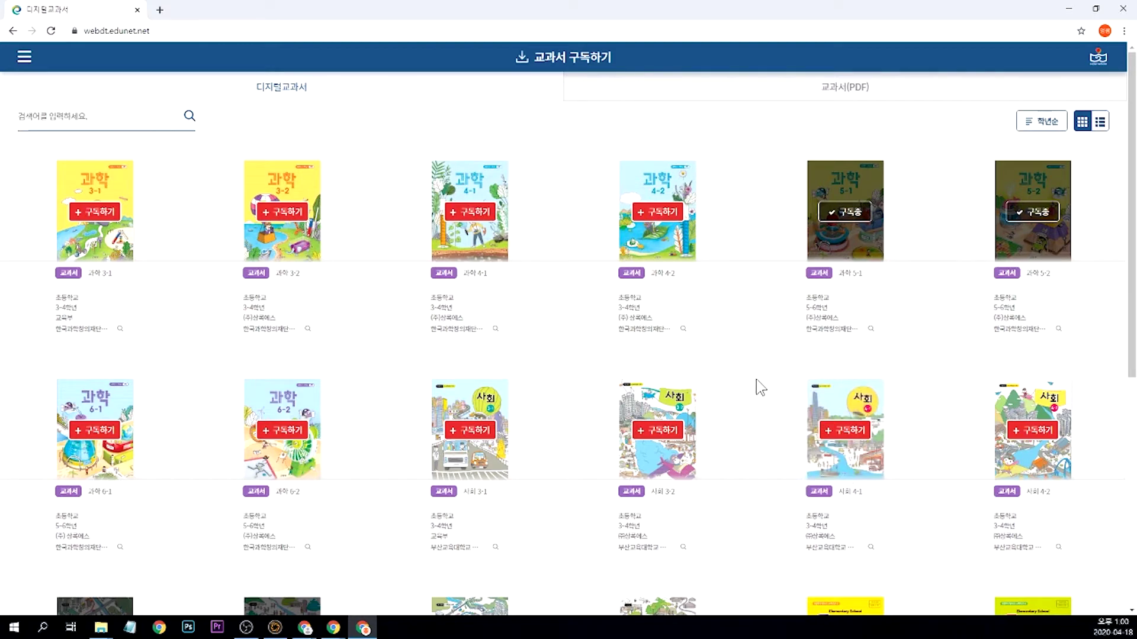
pyautogui.scroll(-7, 764, 378)
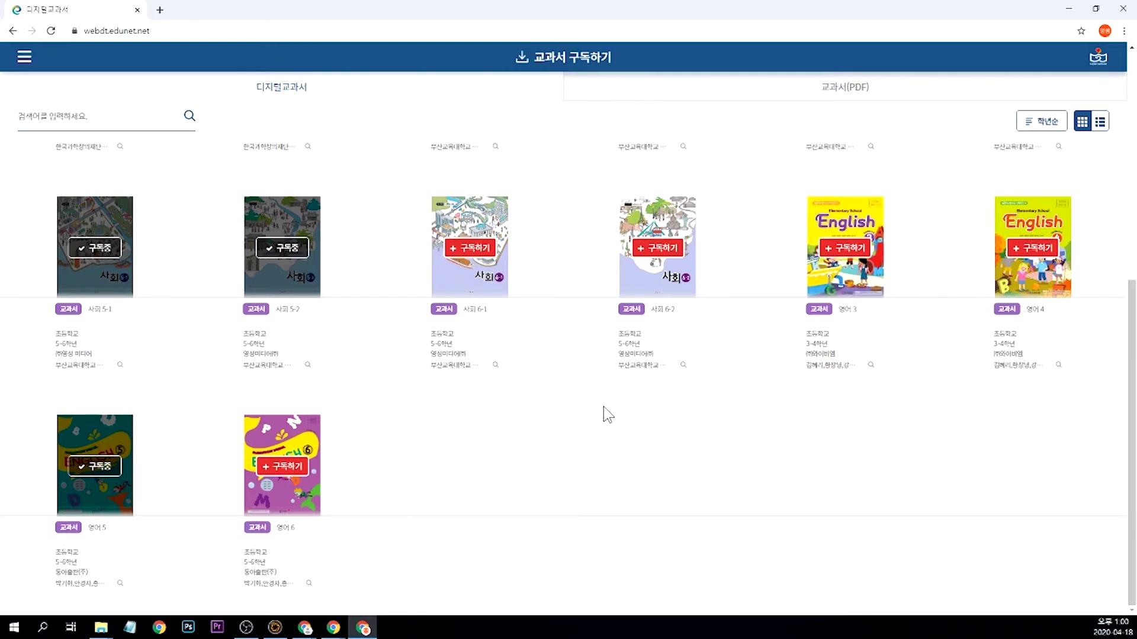
pyautogui.scroll(7, 616, 379)
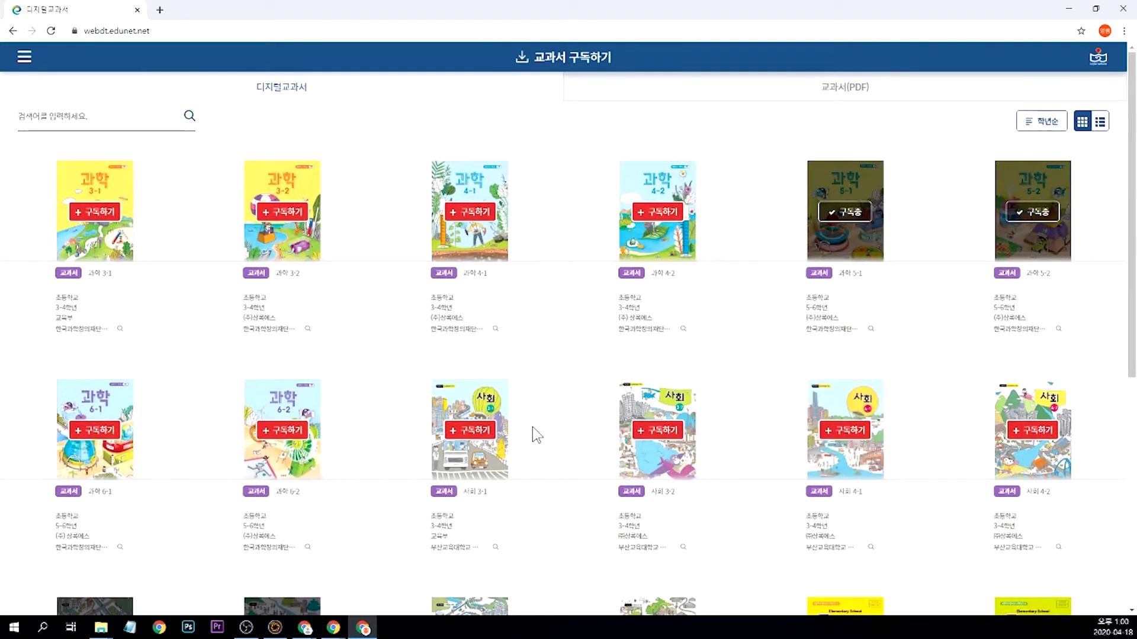
# Subscribe to the 과학 6-1 and 과학 6-2 textbooks, choosing to continue subscribing after each one
pyautogui.scroll(-3, 532, 427)
pyautogui.click(86, 254)
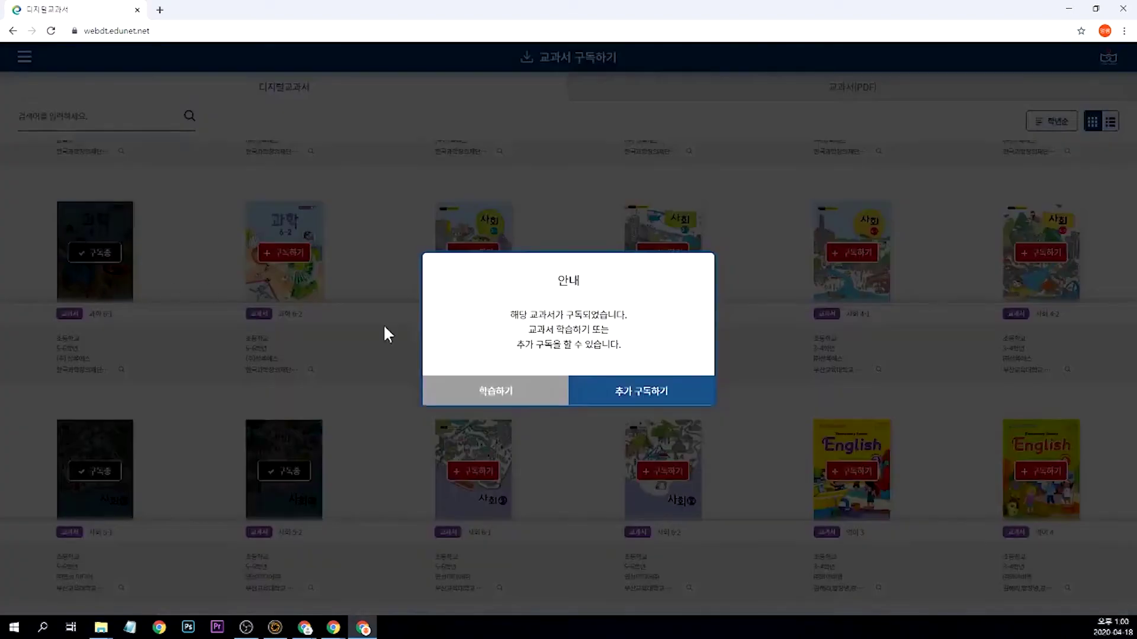
pyautogui.click(623, 394)
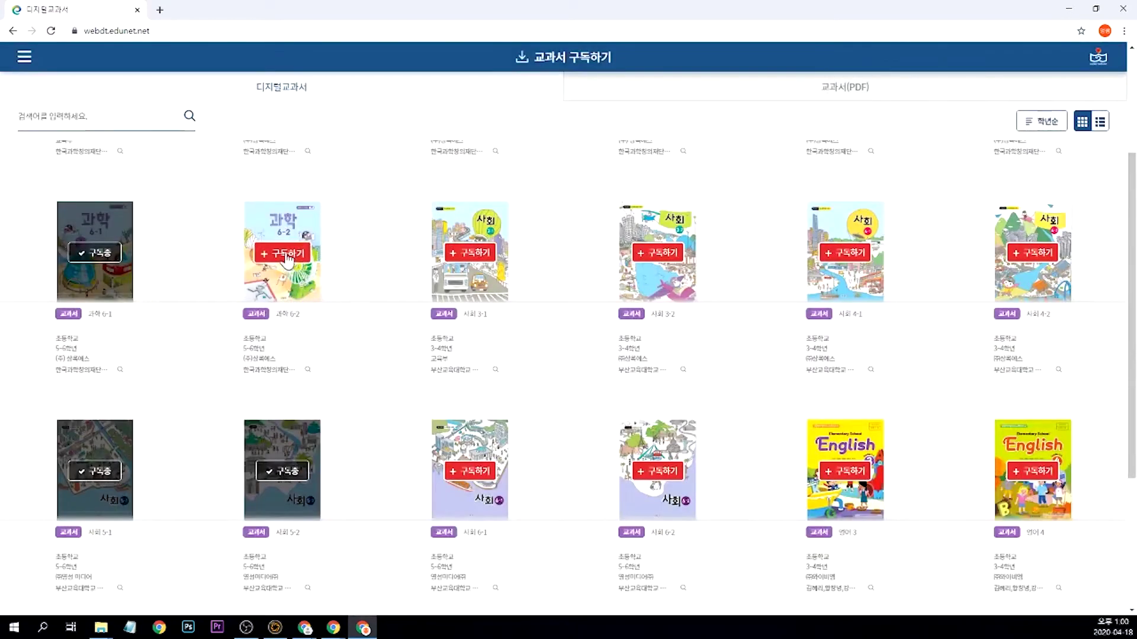
pyautogui.click(284, 253)
pyautogui.click(599, 386)
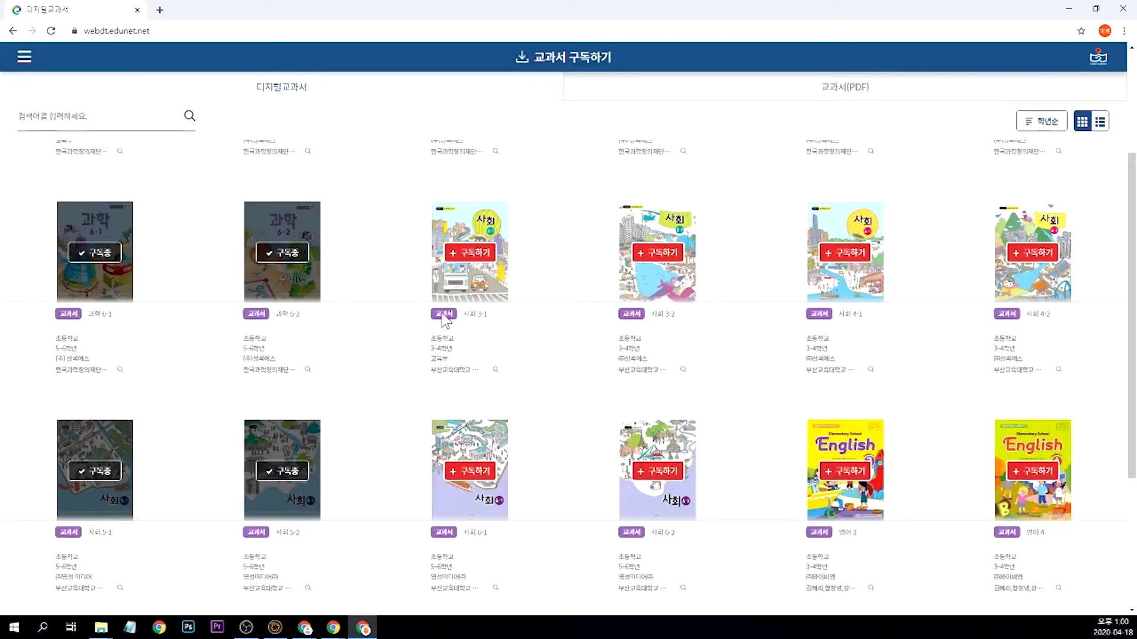
# Subscribe to the 과학 3-1 textbook and return to the 내 서재 bookshelf
pyautogui.scroll(3, 221, 259)
pyautogui.click(88, 216)
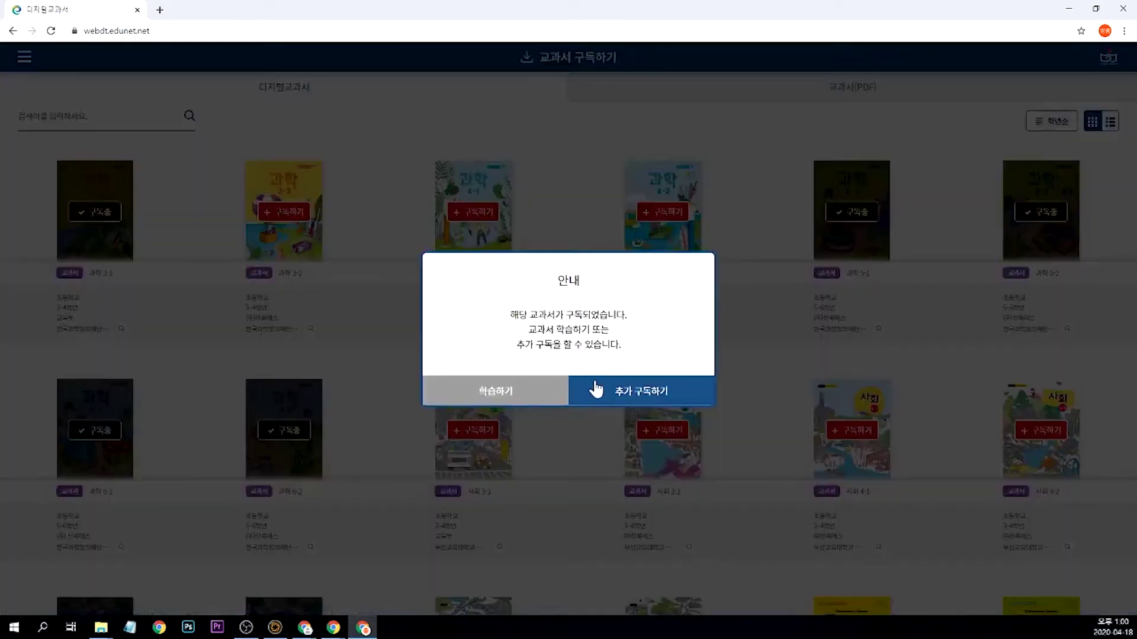
pyautogui.click(639, 395)
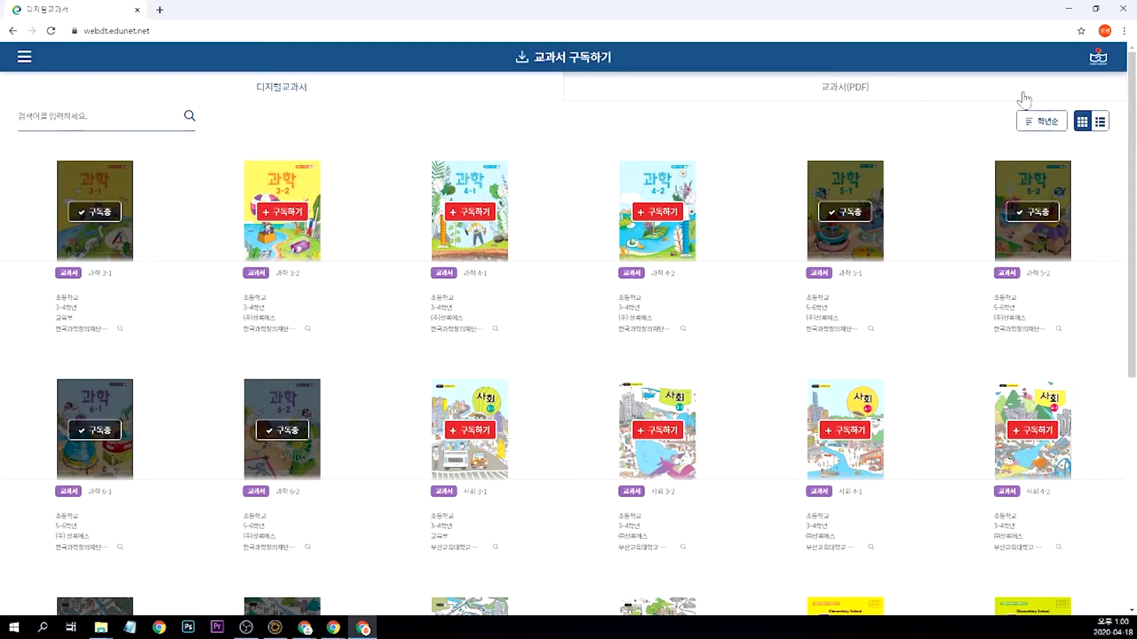
pyautogui.click(1097, 59)
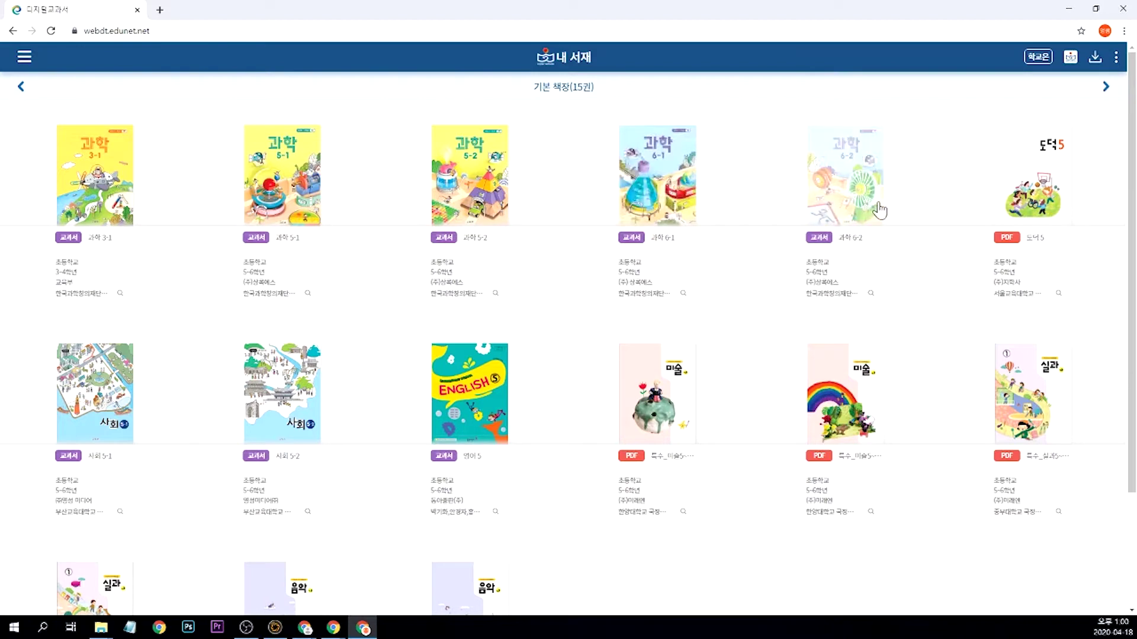
# Delete the 과학 3-1 and 과학 6-2 textbooks from the bookshelf without saving their user data
pyautogui.click(1117, 60)
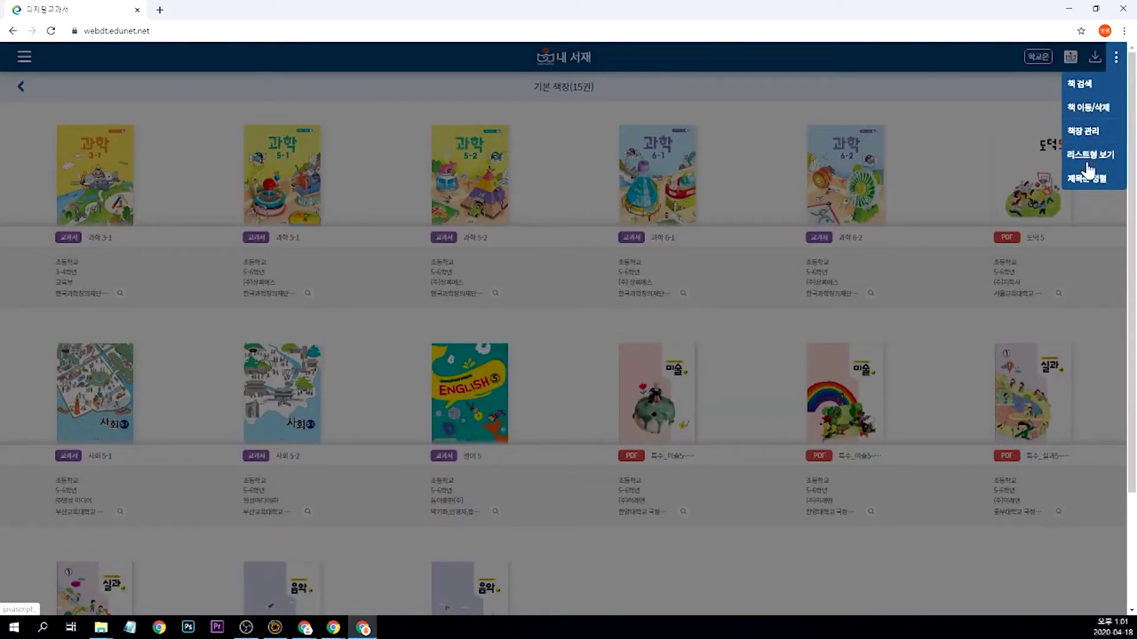
pyautogui.click(1091, 109)
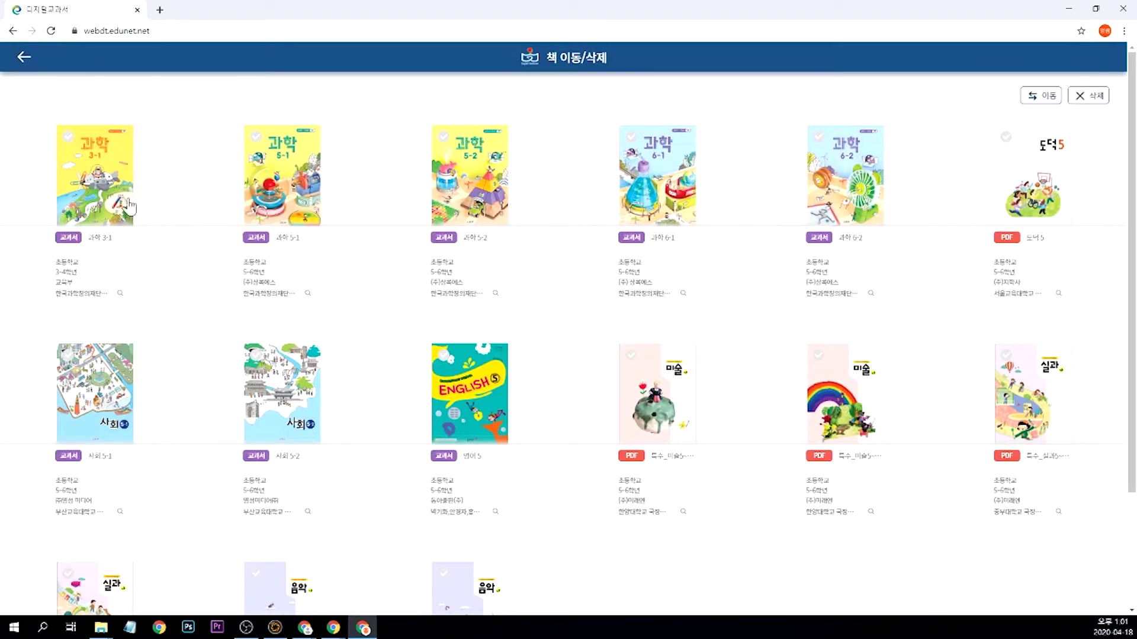
pyautogui.click(68, 138)
pyautogui.click(818, 137)
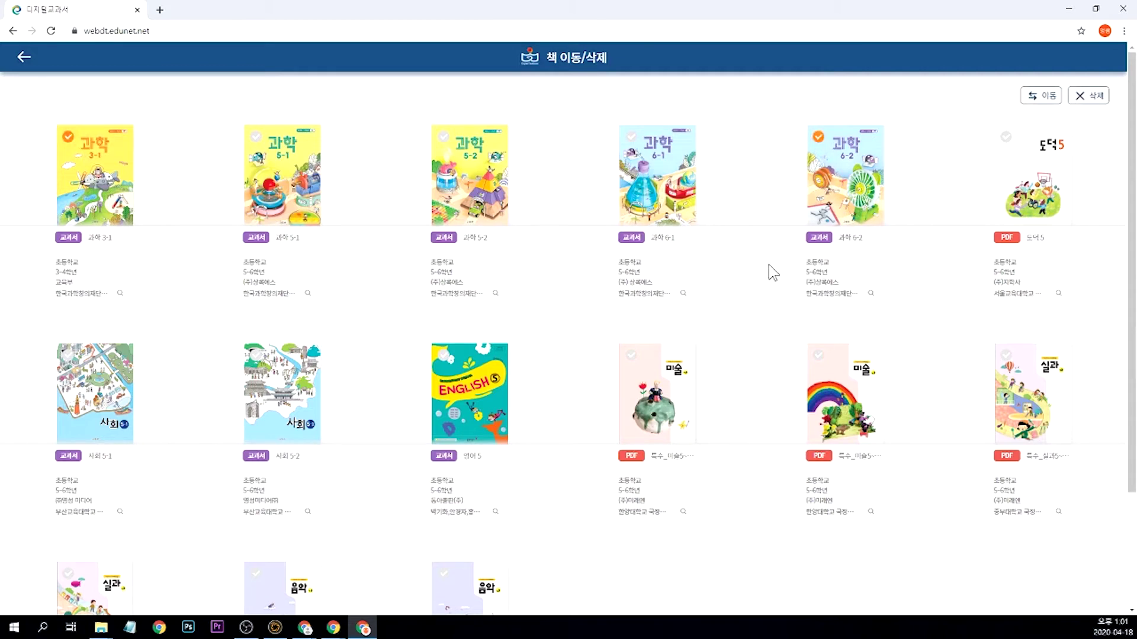
pyautogui.click(1093, 97)
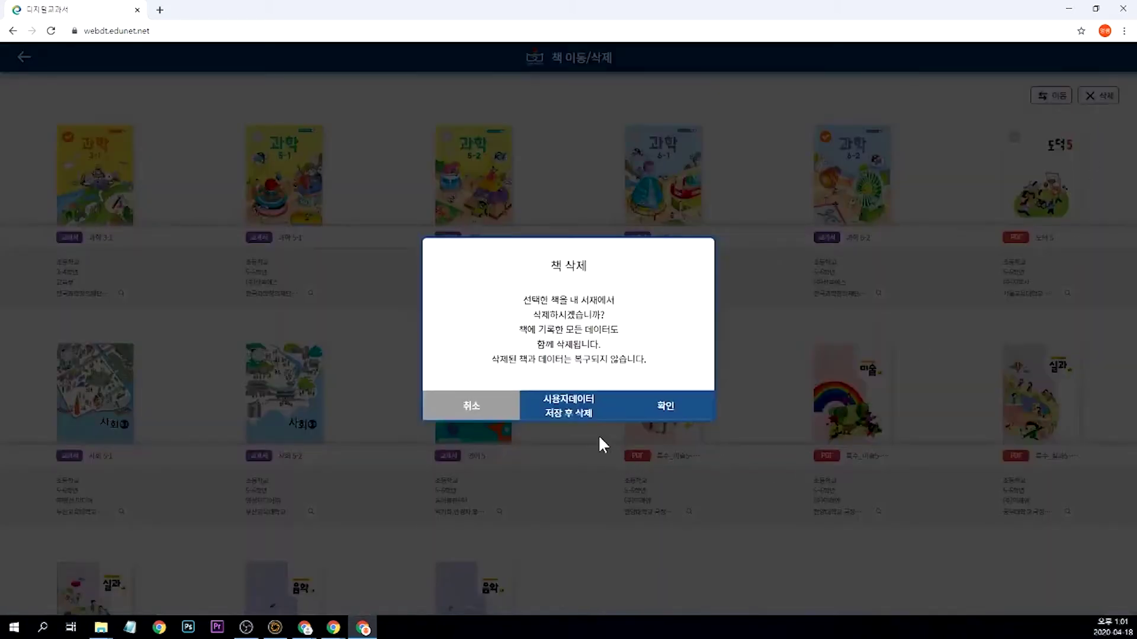
pyautogui.click(677, 413)
pyautogui.click(623, 389)
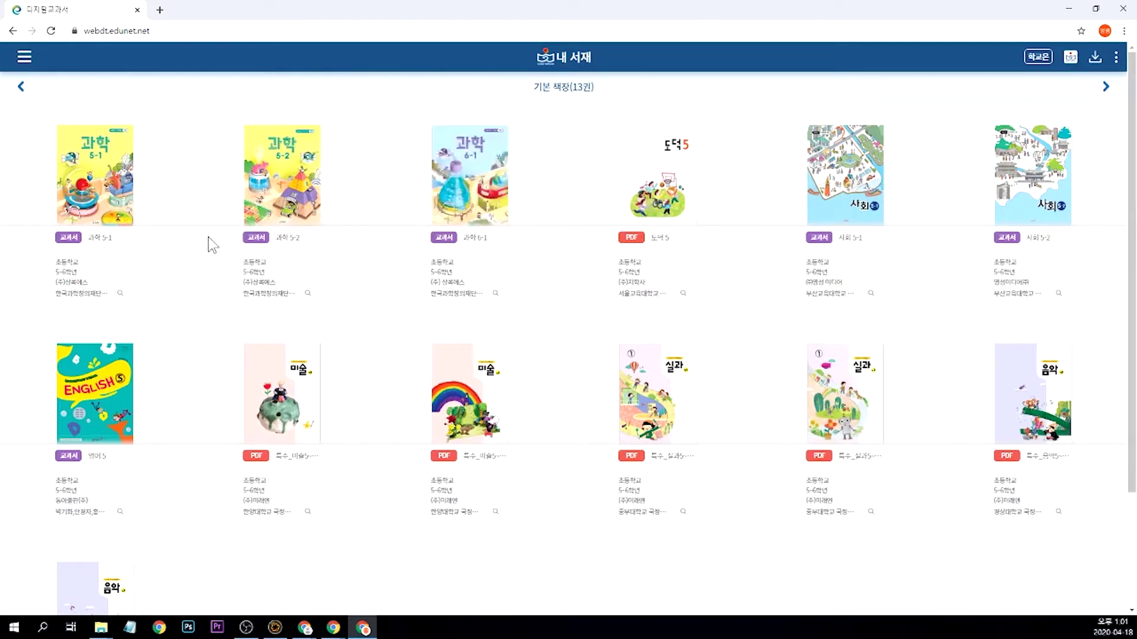
# Open the 위두랑 learning community on the web and select 경기지역 as the class region
pyautogui.click(24, 57)
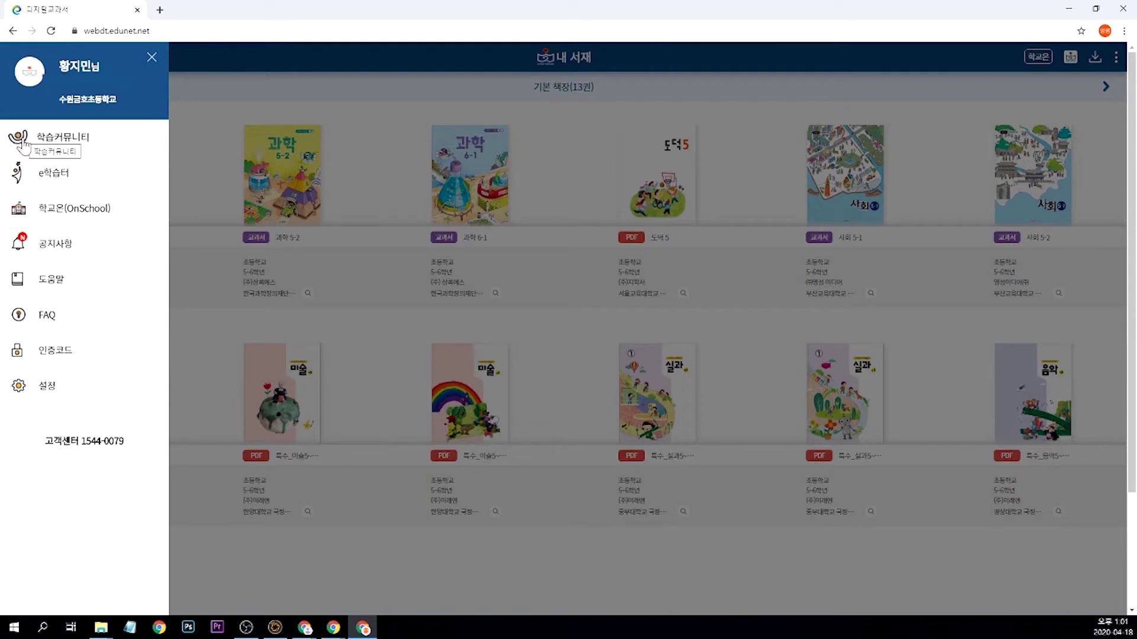
pyautogui.click(62, 143)
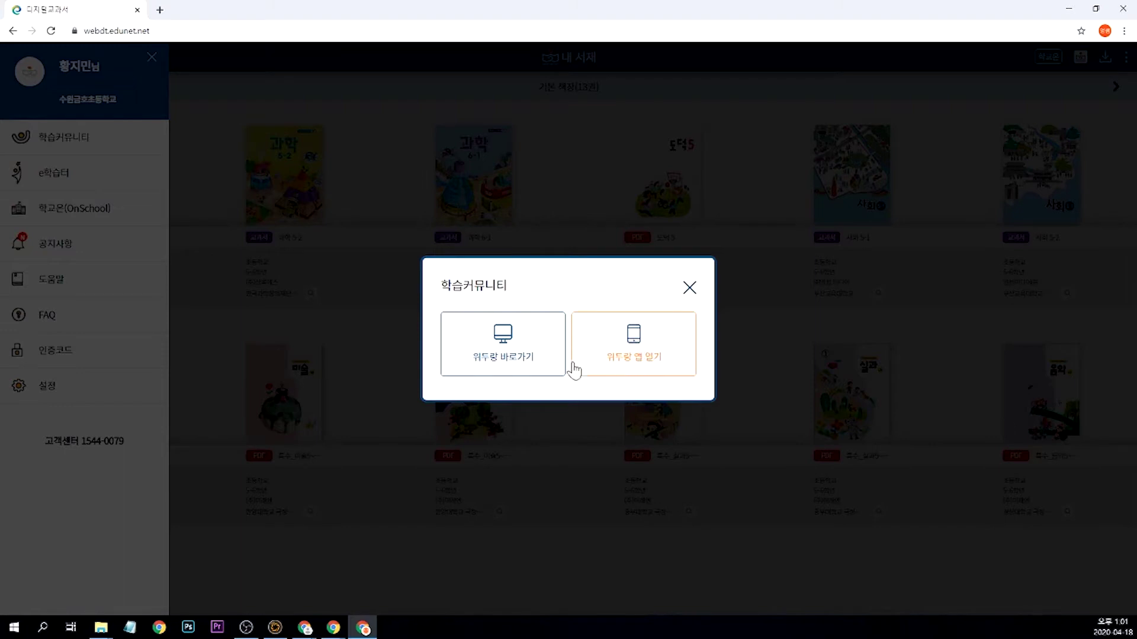
pyautogui.click(507, 341)
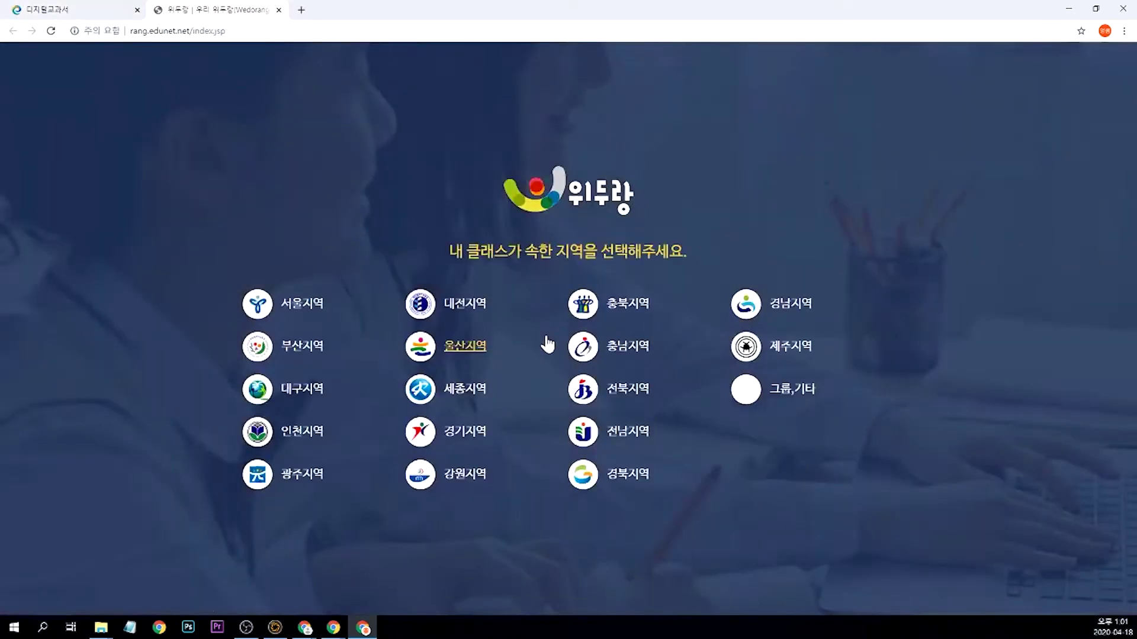
pyautogui.click(465, 441)
pyautogui.click(131, 294)
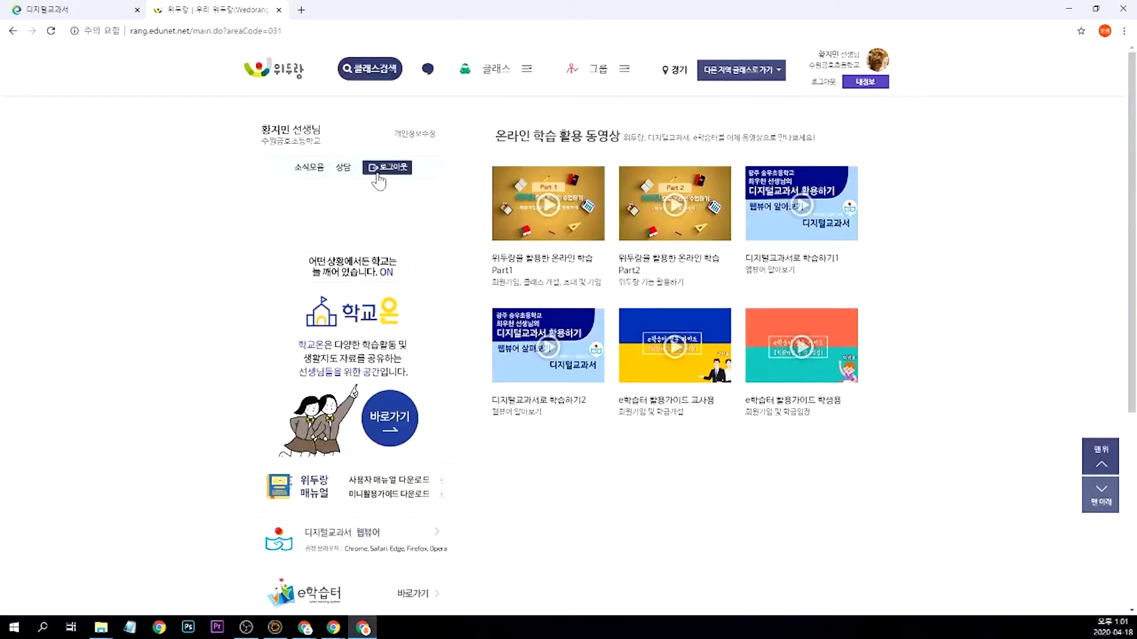
# Return to the digital textbook bookshelf, closing the 학습커뮤니티 dialog and side menu, and open the 과학 6-1 textbook
pyautogui.click(66, 11)
pyautogui.click(688, 288)
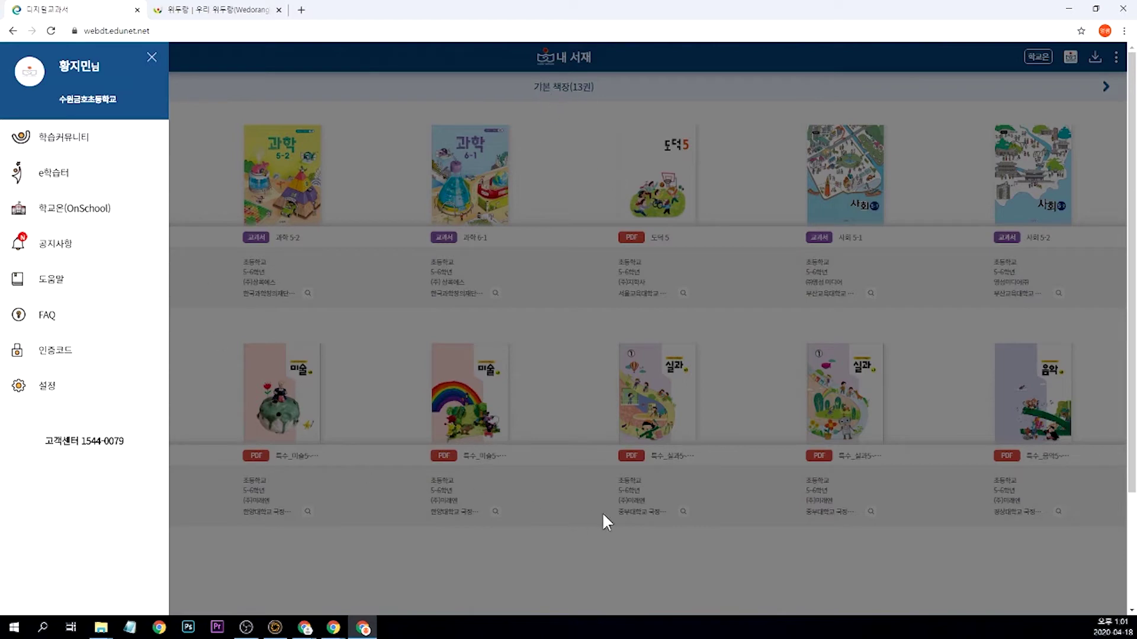
pyautogui.click(152, 58)
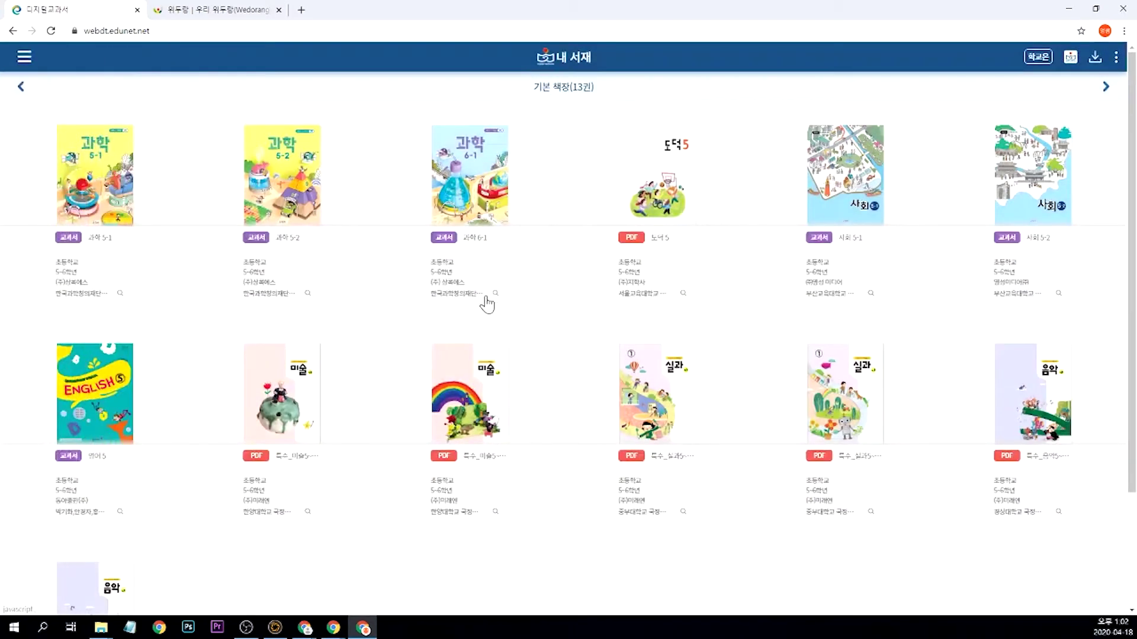
pyautogui.click(470, 183)
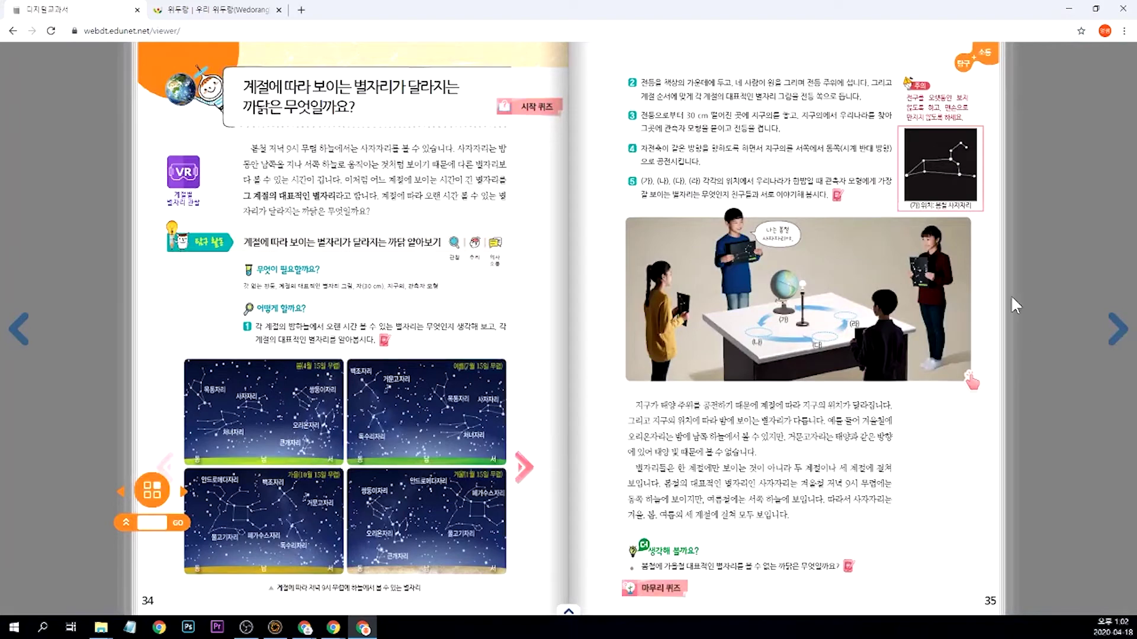
# Go to pages 36–37, move the moon-phase slider to its end and advance the moon observation activity through two stages
pyautogui.click(1121, 332)
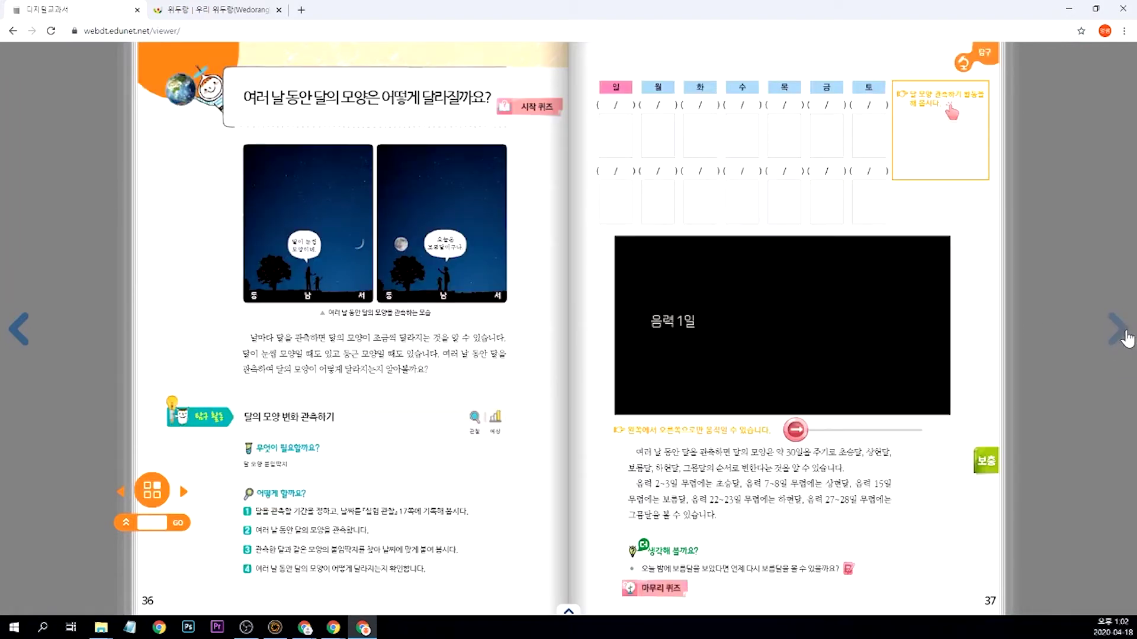
pyautogui.moveTo(795, 430); pyautogui.dragTo(905, 443)
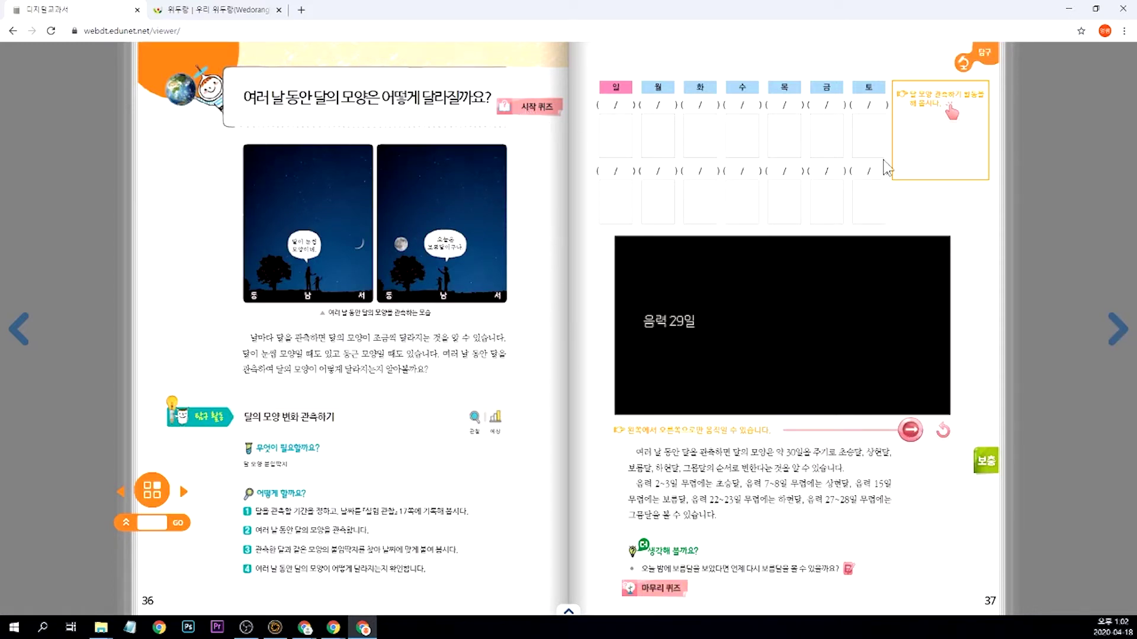
pyautogui.click(962, 115)
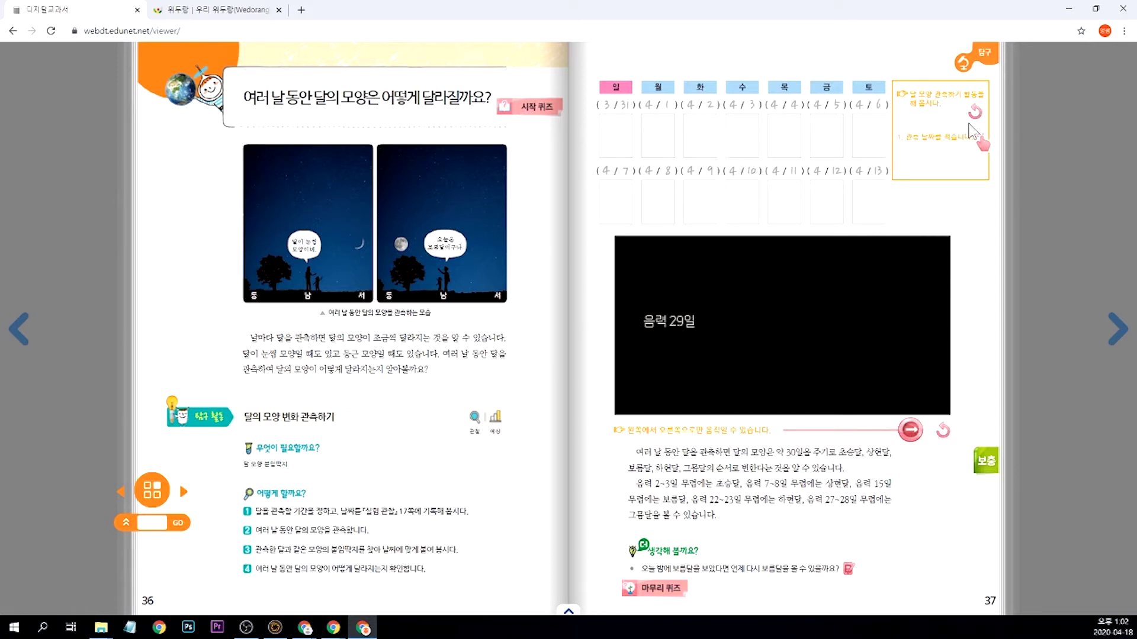
pyautogui.click(979, 151)
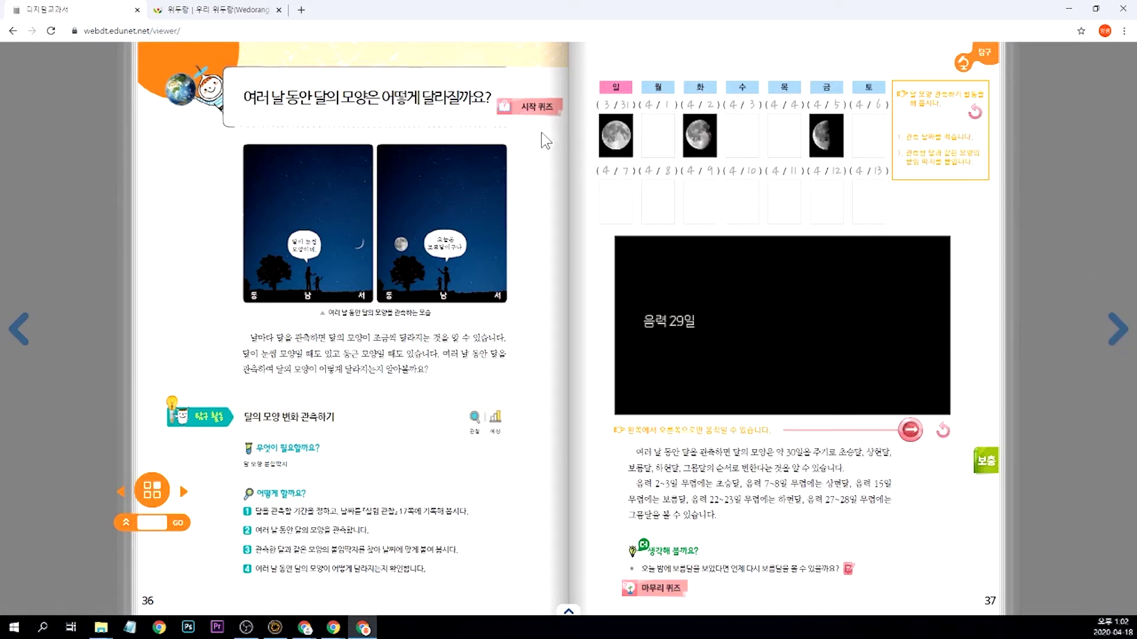
# Go to pages 38–39, view the 시작 퀴즈 on observing the moon and close it
pyautogui.click(1117, 330)
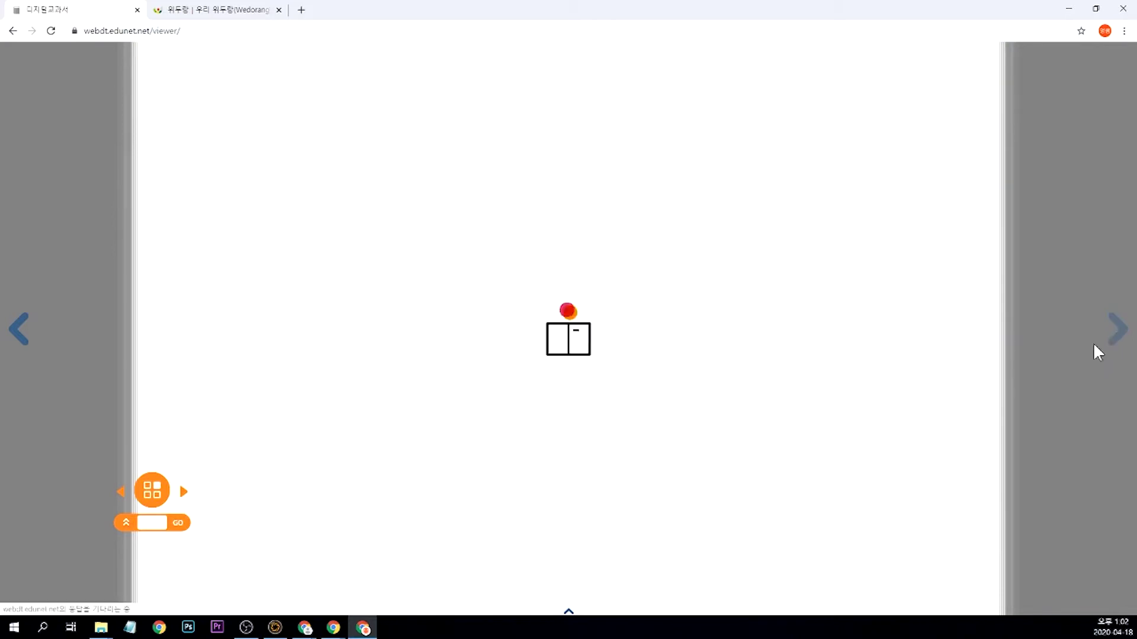
pyautogui.click(545, 120)
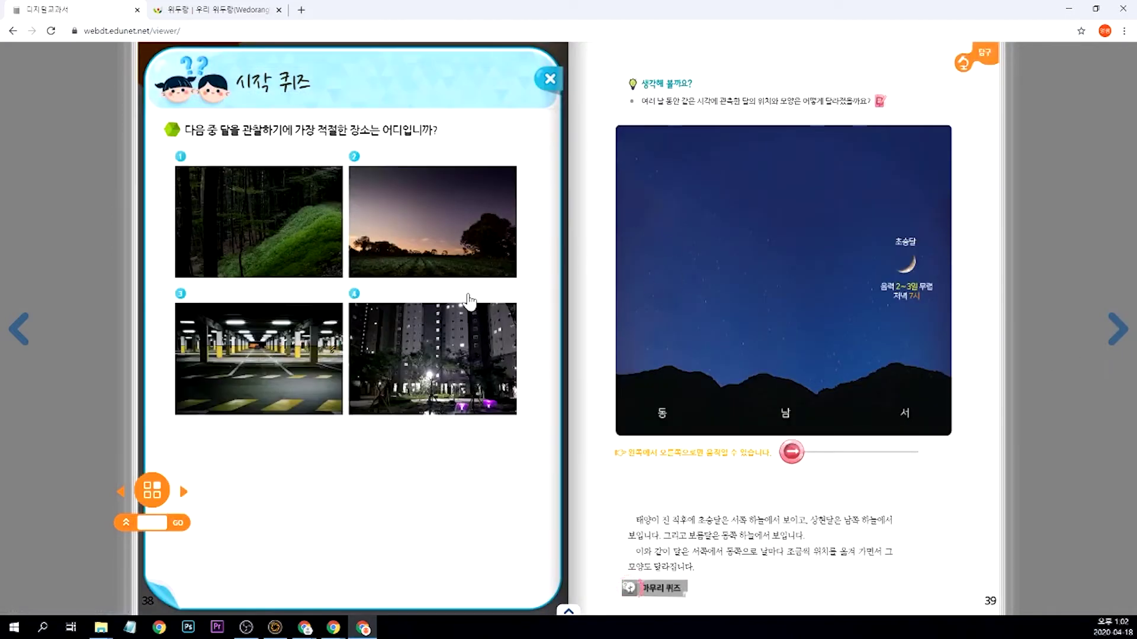
pyautogui.click(551, 78)
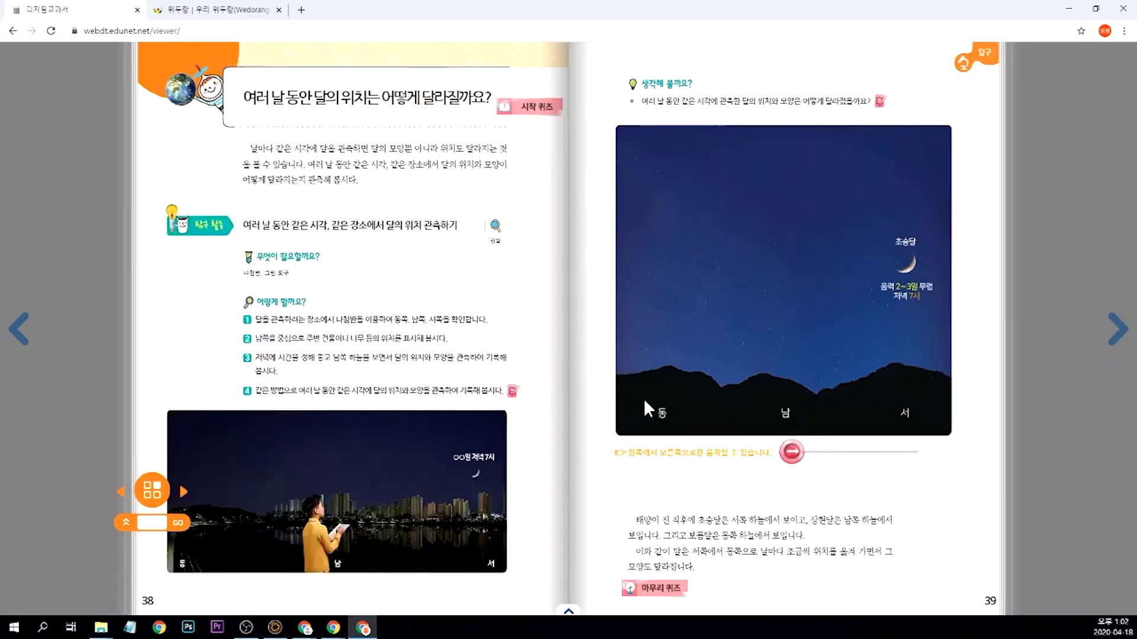
# Start the 마무리 퀴즈 on page 39 and view questions 2 and 3
pyautogui.click(650, 590)
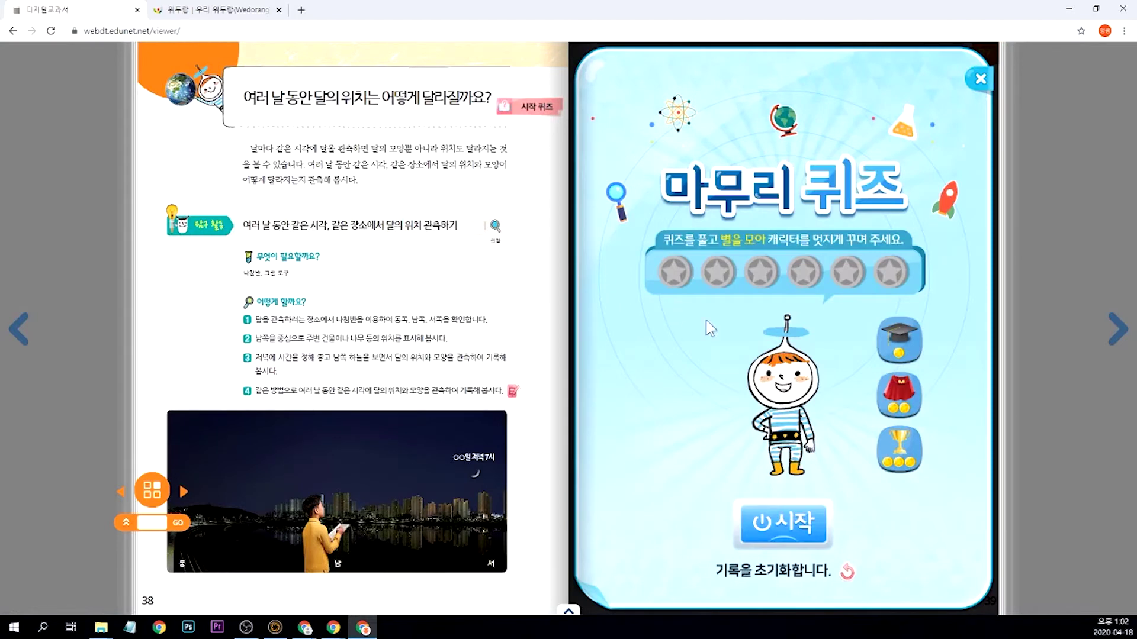
pyautogui.click(772, 533)
pyautogui.click(733, 70)
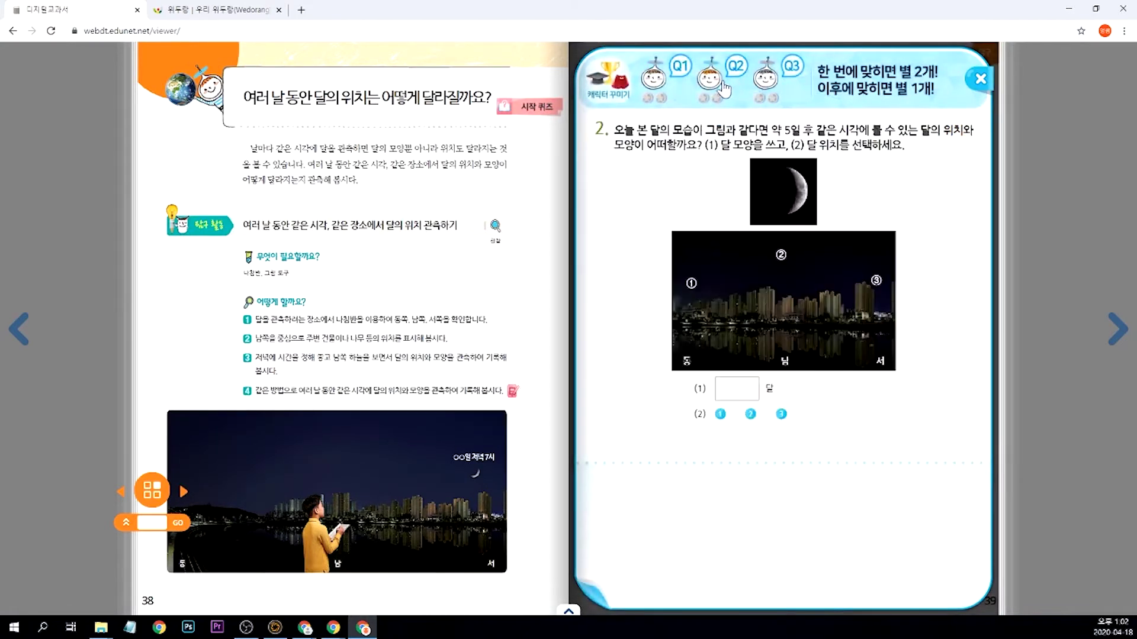
pyautogui.click(785, 69)
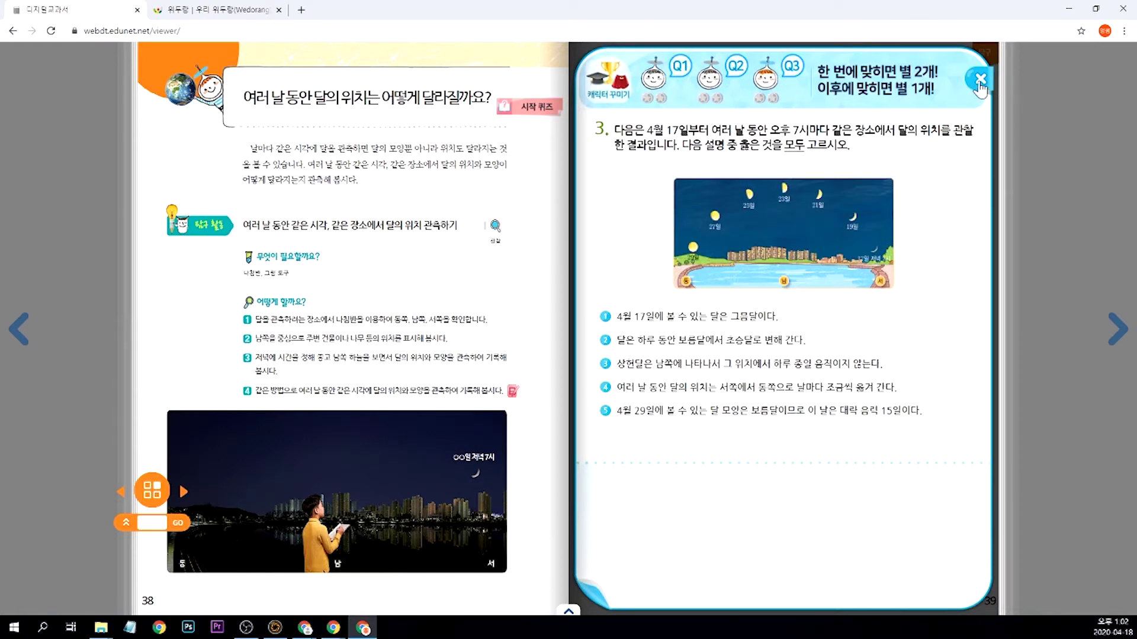
# Close the 마무리 퀴즈, return to the 내 서재 bookshelf and reopen the 과학 6-1 textbook
pyautogui.click(980, 81)
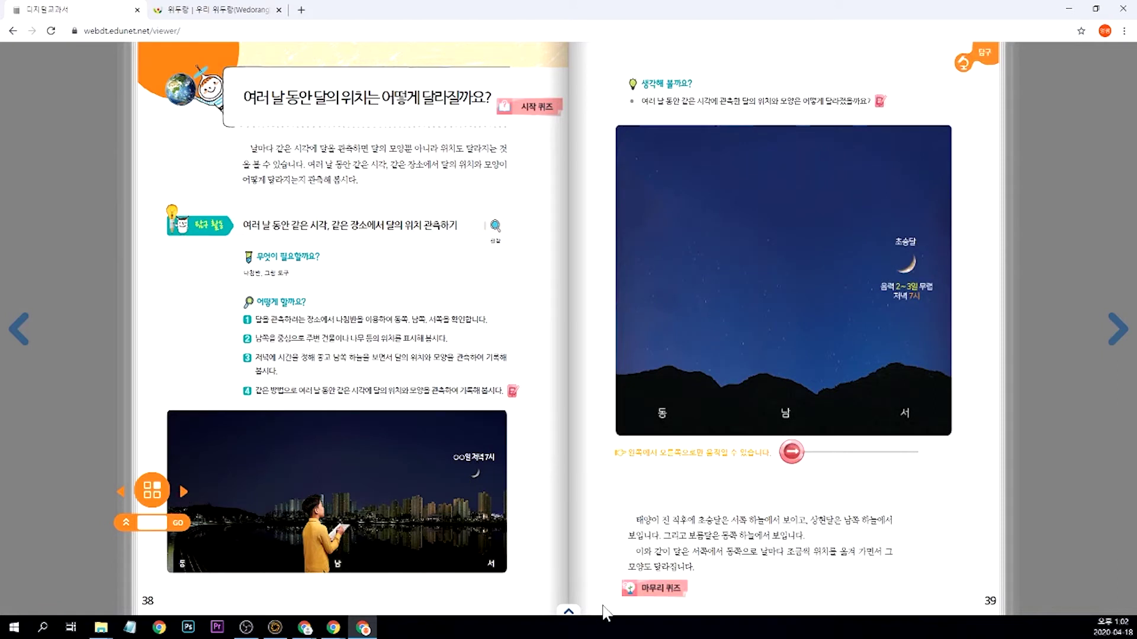
pyautogui.click(567, 612)
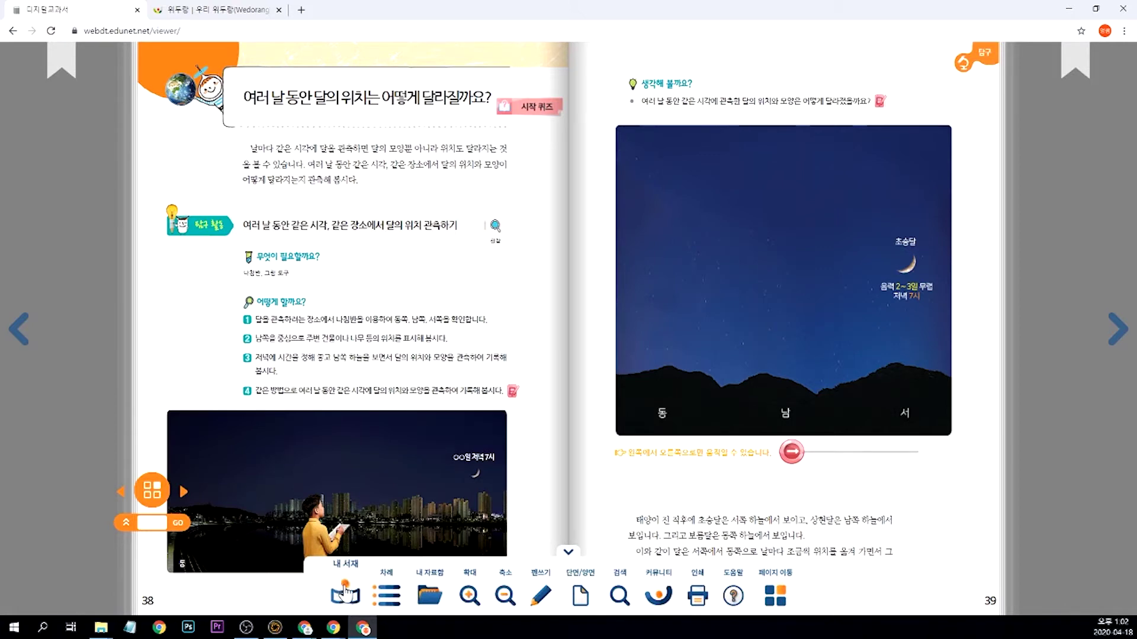
pyautogui.click(345, 592)
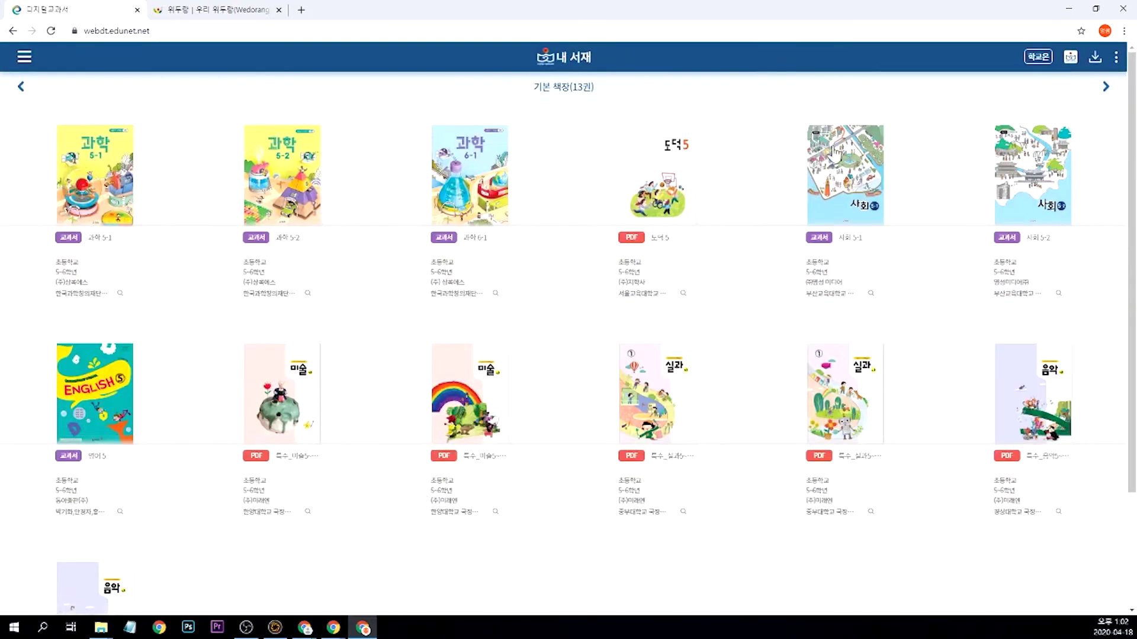
pyautogui.click(470, 175)
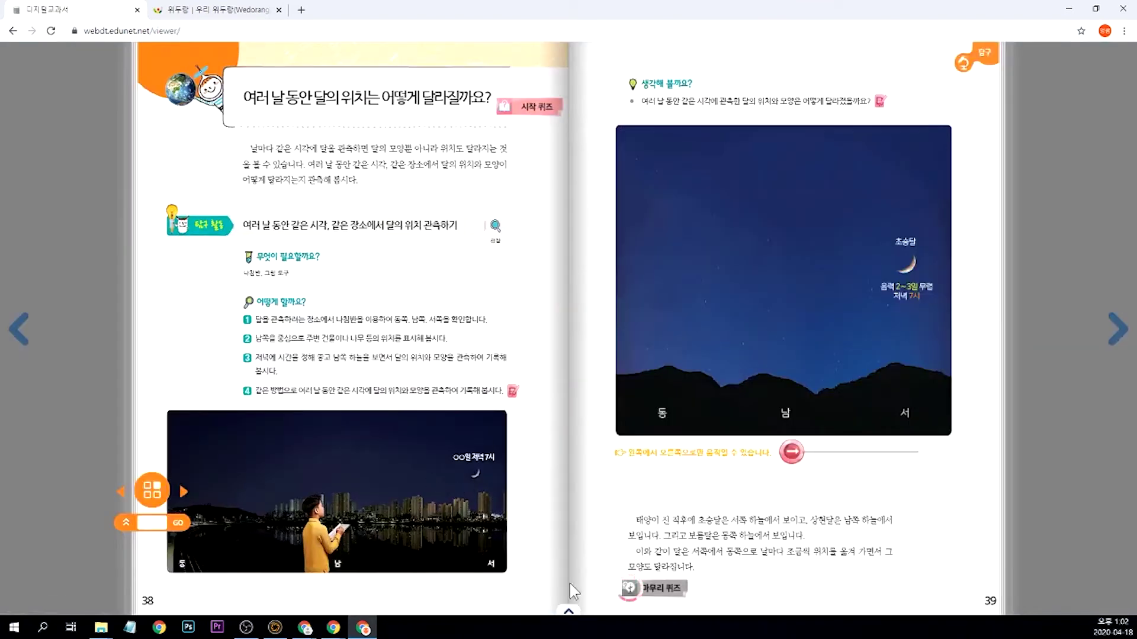
# Use the 교과서 차례 to expand unit 4 and go to 식물을 이루는 세포는 어떻게 생겼을까요? on page 74, moving the floating page navigator aside
pyautogui.click(568, 611)
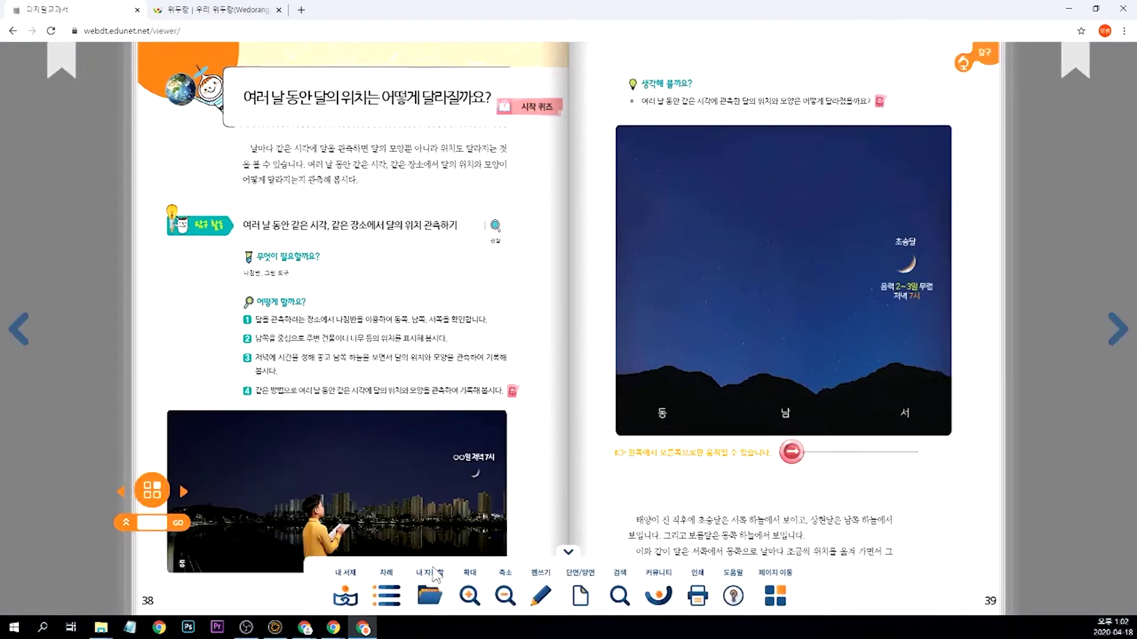
pyautogui.click(388, 594)
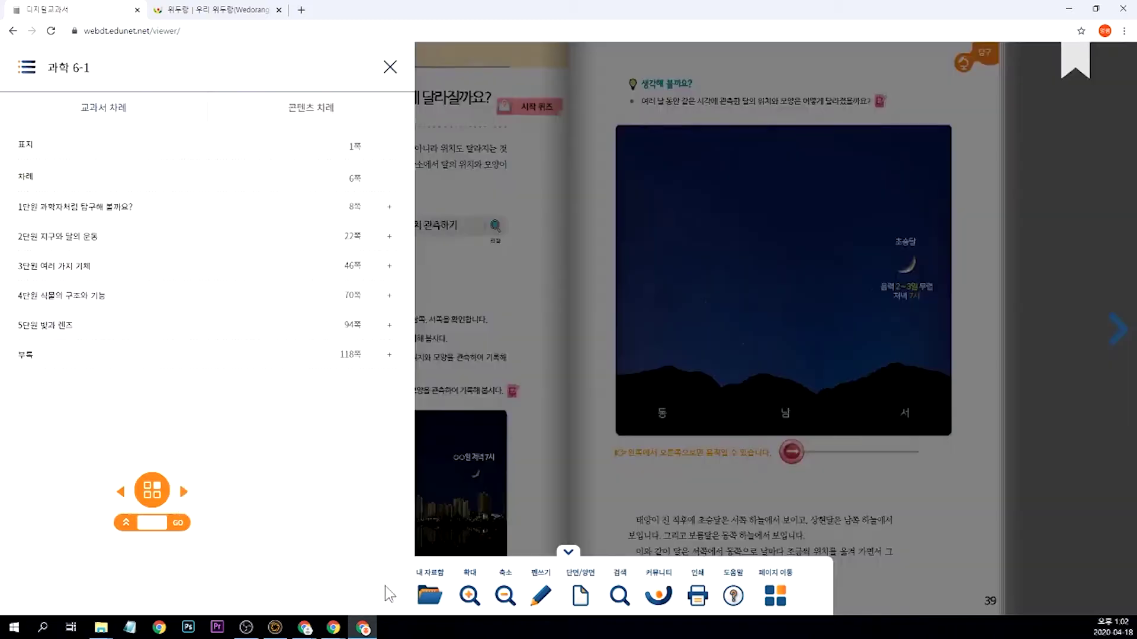
pyautogui.click(152, 490)
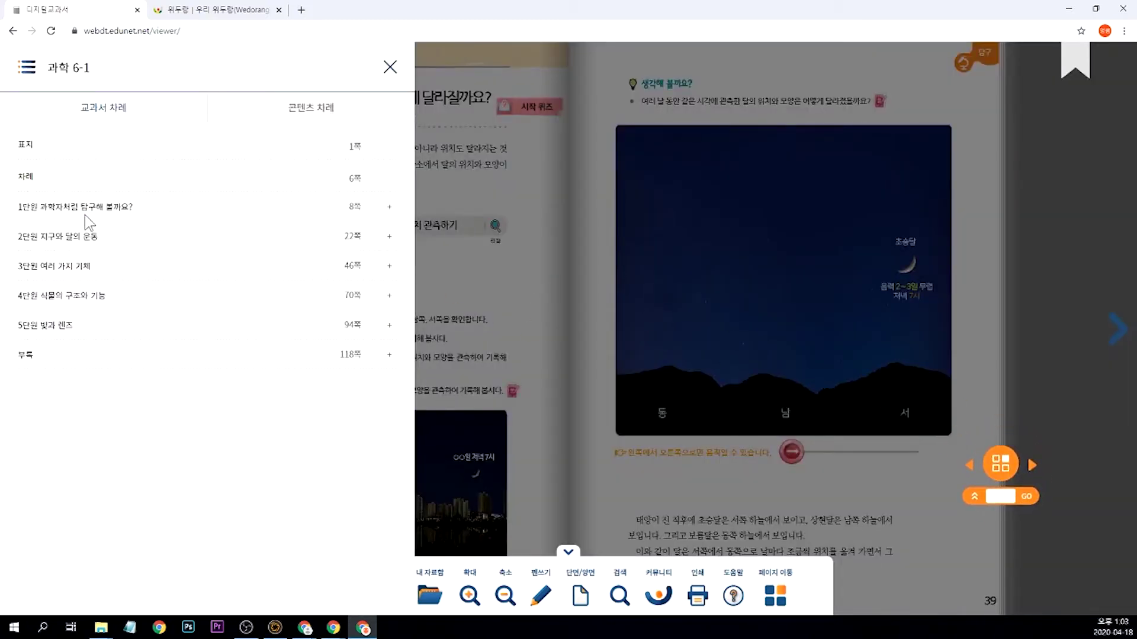
pyautogui.click(385, 299)
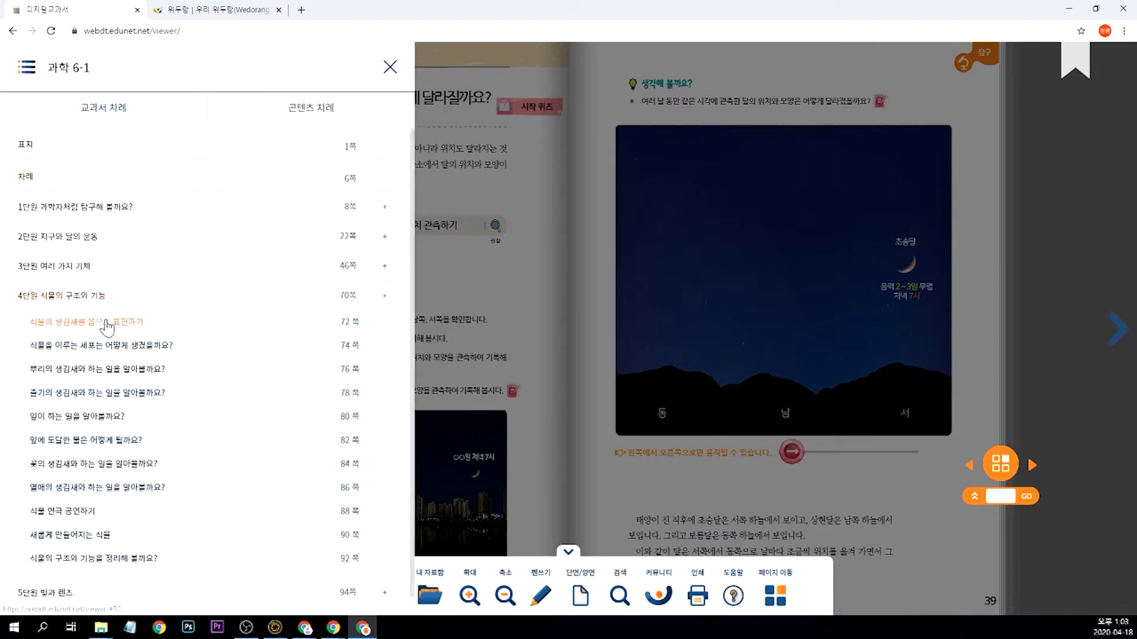
pyautogui.scroll(-1, 106, 328)
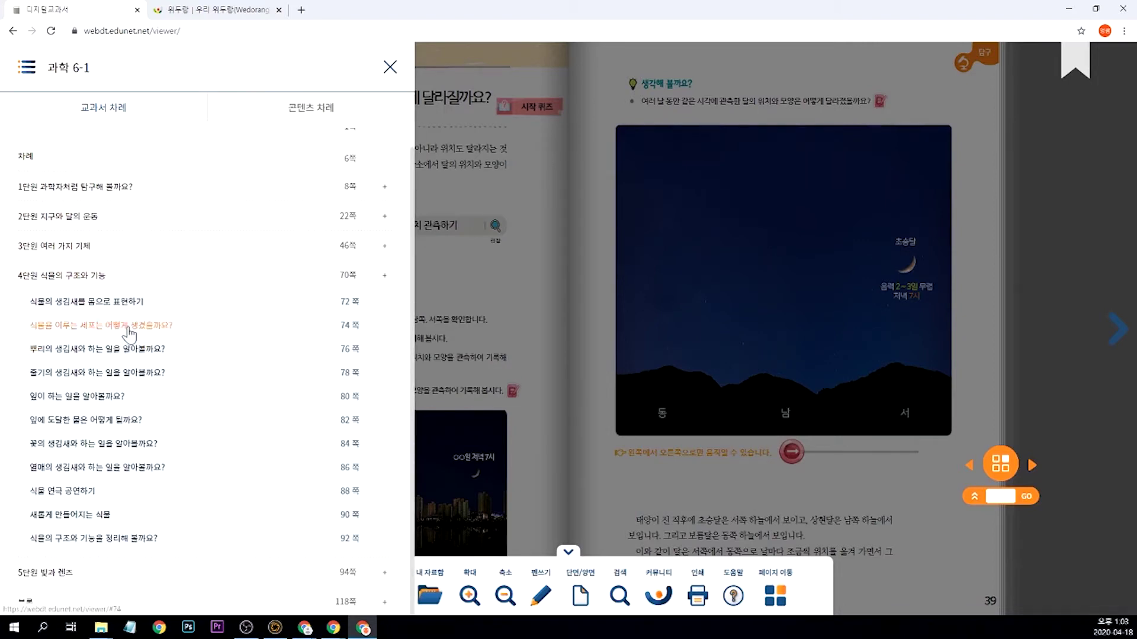
pyautogui.click(131, 328)
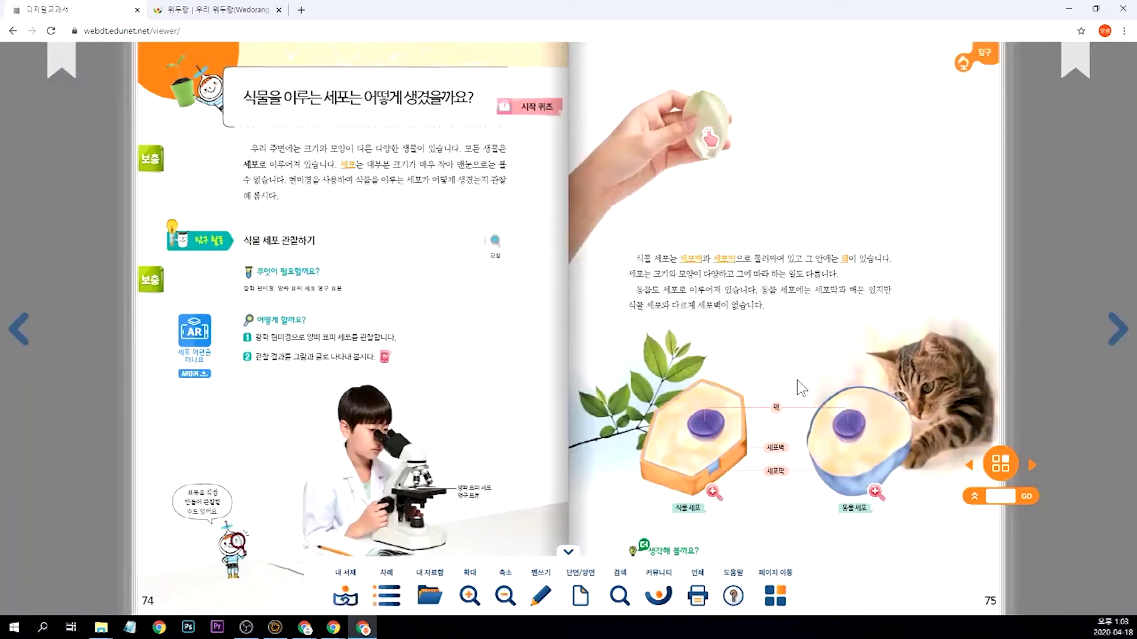
# Browse the 콘텐츠 차례 by 비디오, 오디오 and 이미지, and go to the image content 지구와 달 사진책 만들기(3)
pyautogui.click(386, 595)
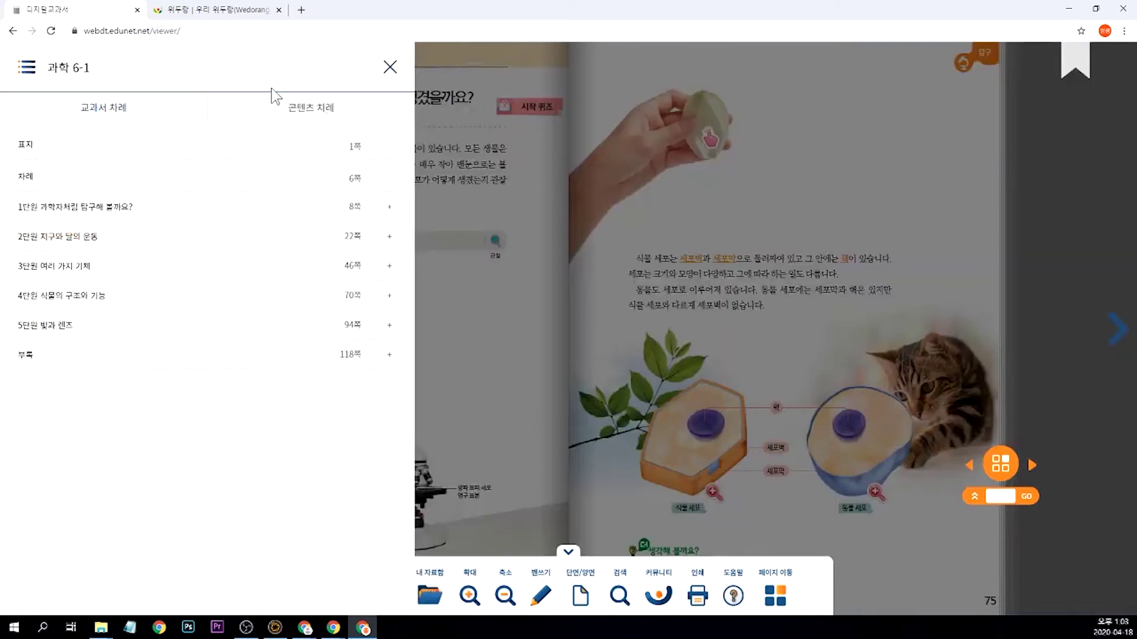
pyautogui.click(309, 113)
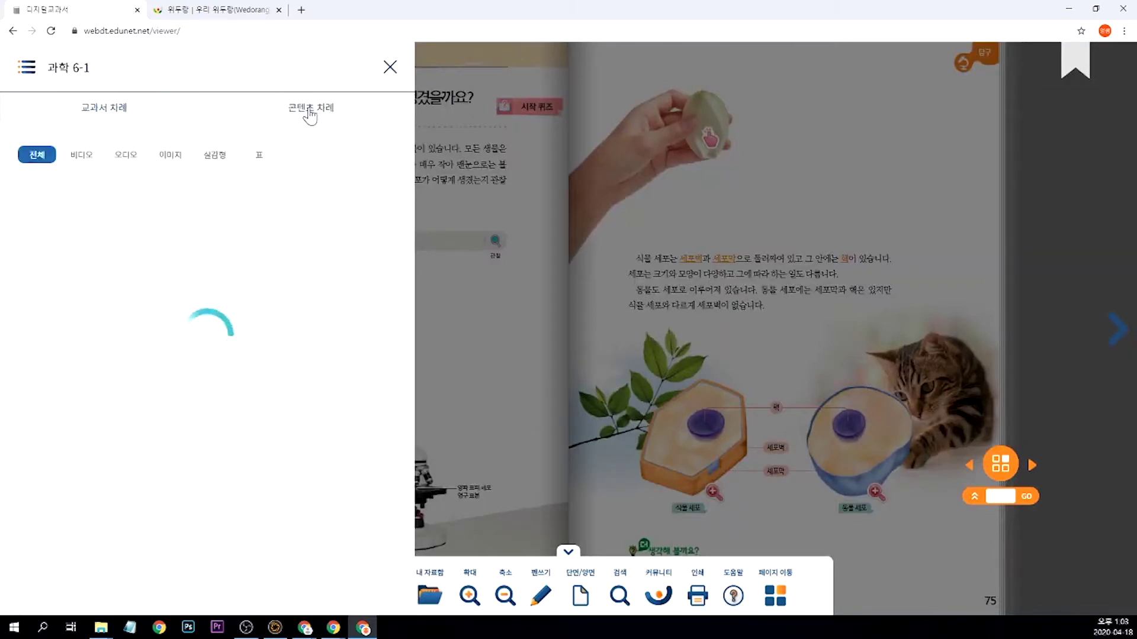
pyautogui.click(83, 156)
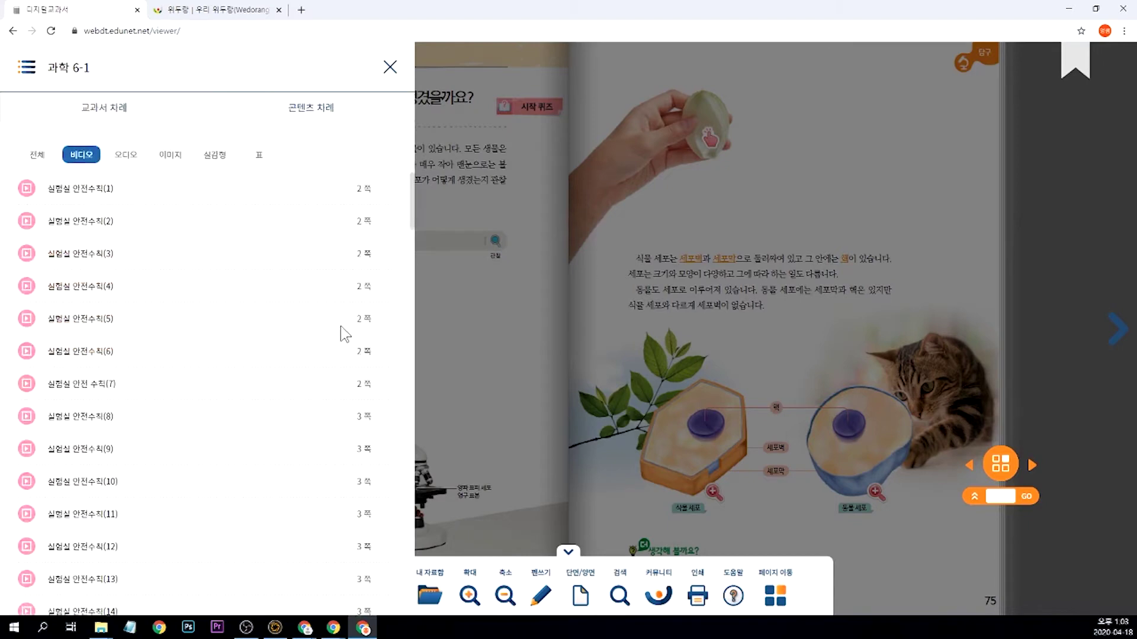
pyautogui.click(126, 155)
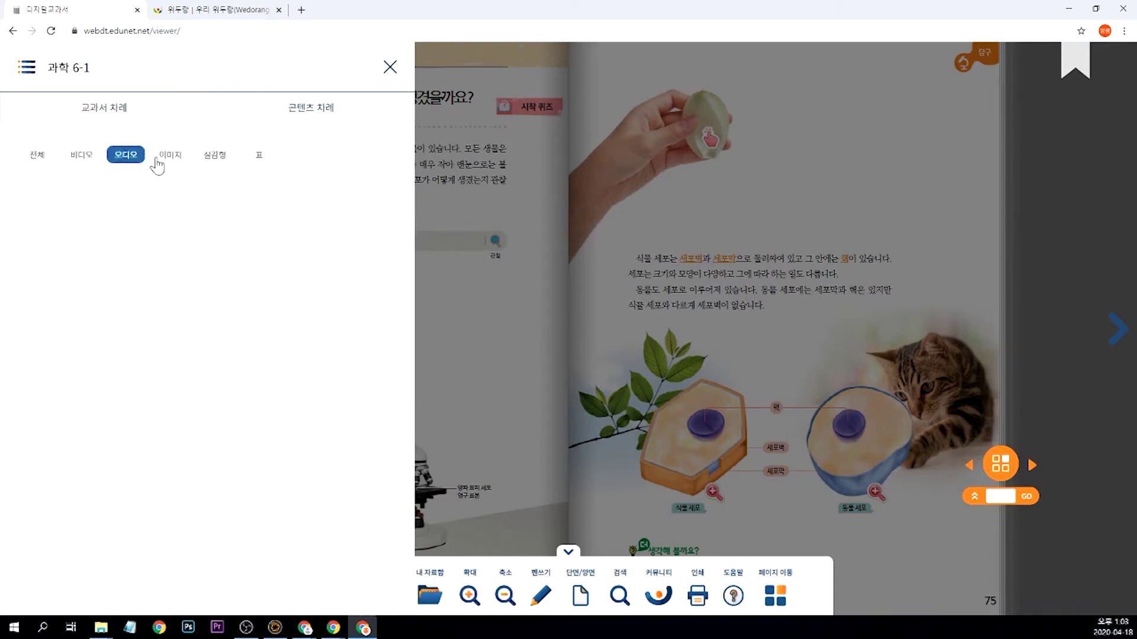
pyautogui.click(171, 157)
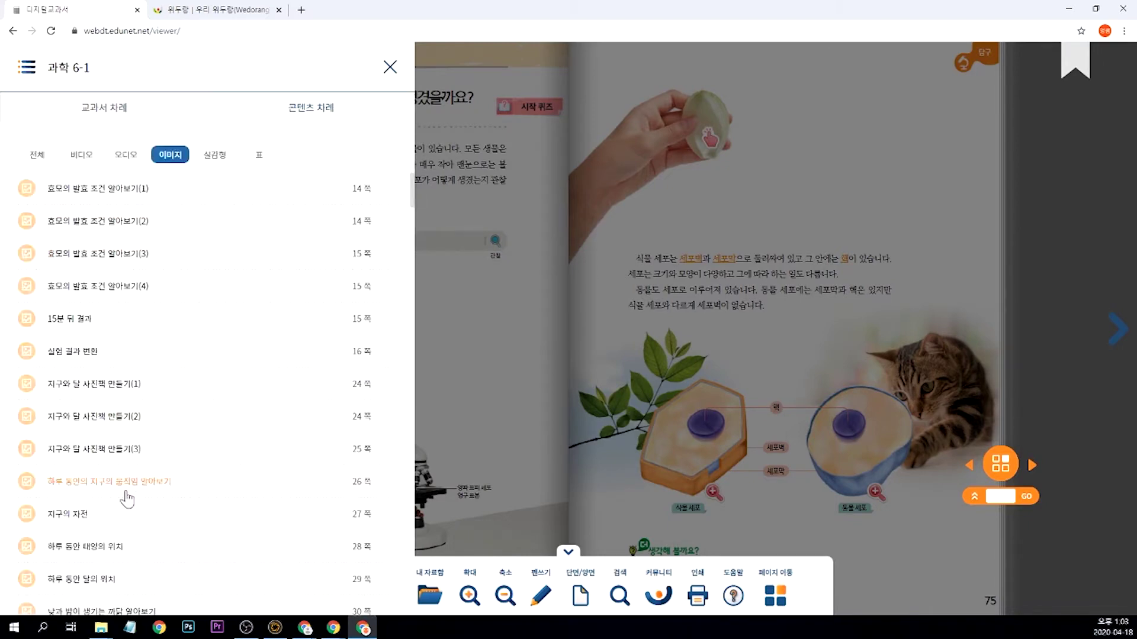
pyautogui.click(83, 455)
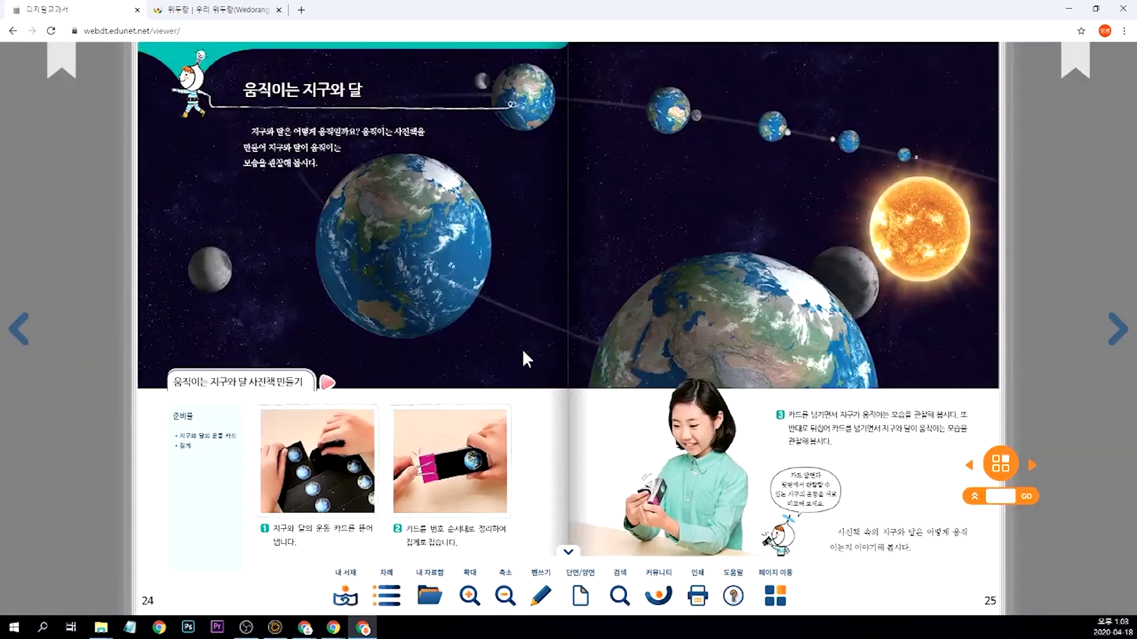
# Filter the 콘텐츠 차례 to 실감형 content and go to 계절별 별자리 관찰 on page 34
pyautogui.click(386, 595)
pyautogui.click(296, 119)
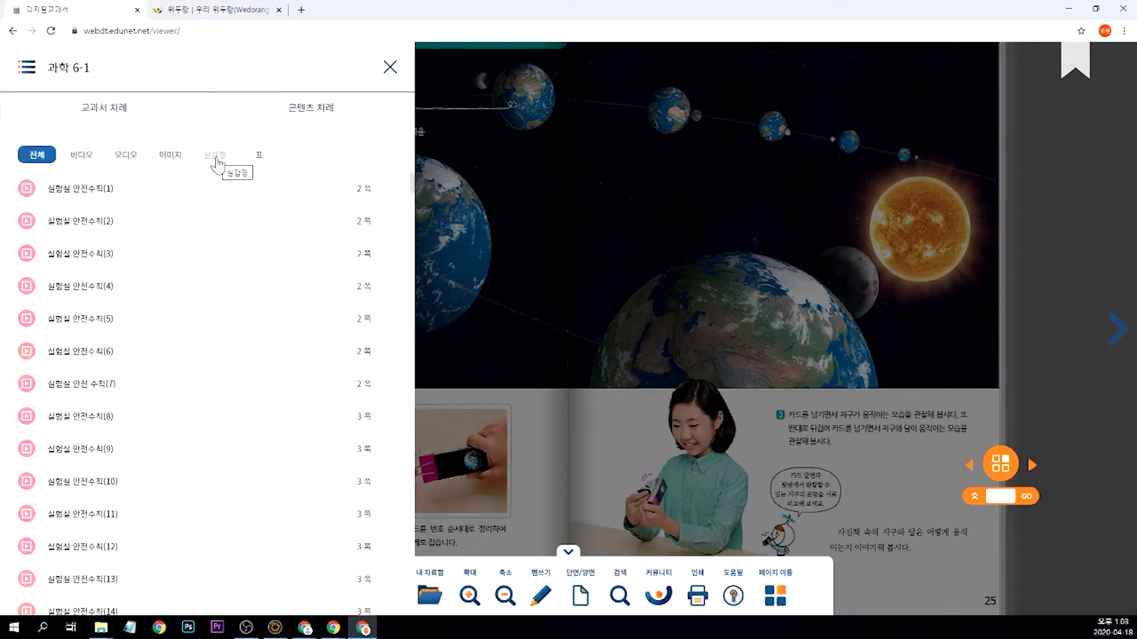
pyautogui.click(218, 158)
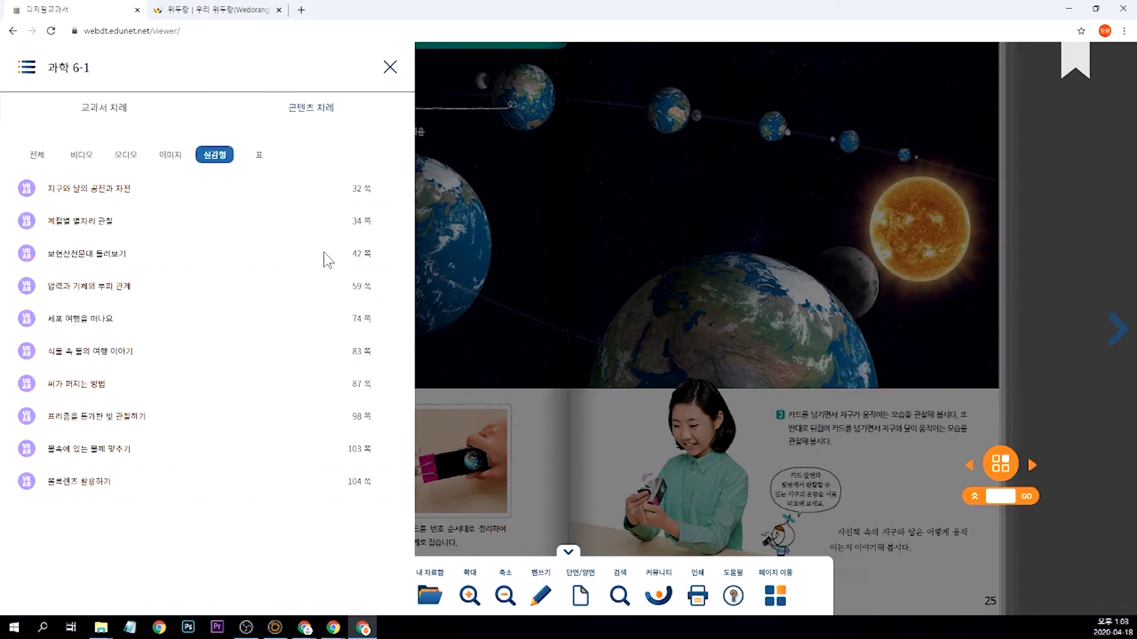
pyautogui.click(81, 225)
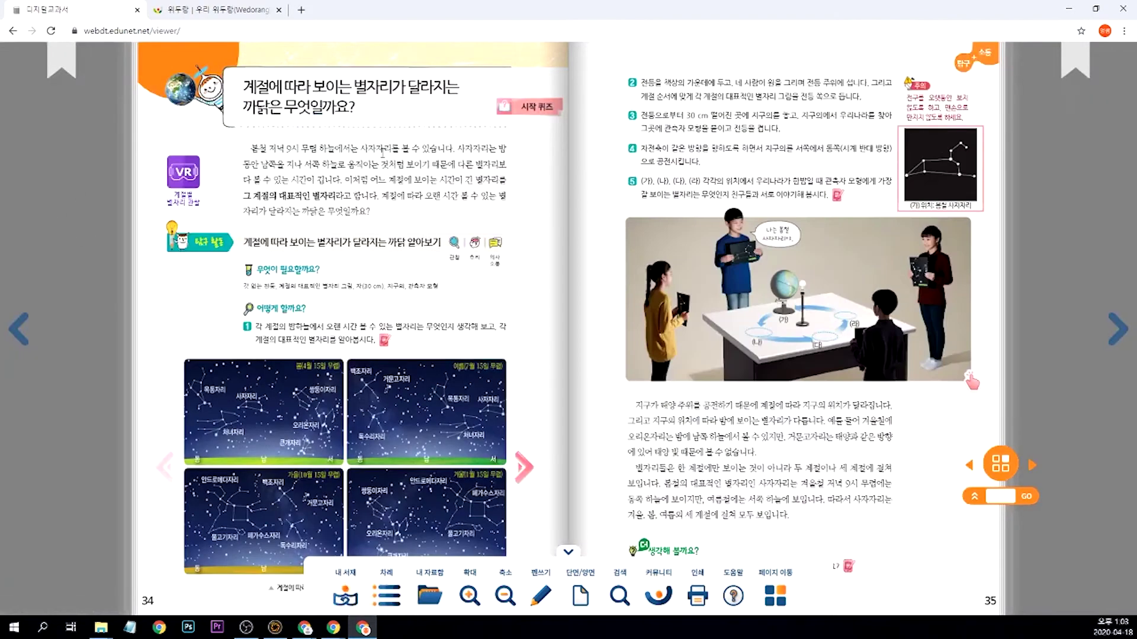
# Try to launch the 계절별 별자리 관찰 VR content on page 34 and dismiss the notice
pyautogui.click(569, 554)
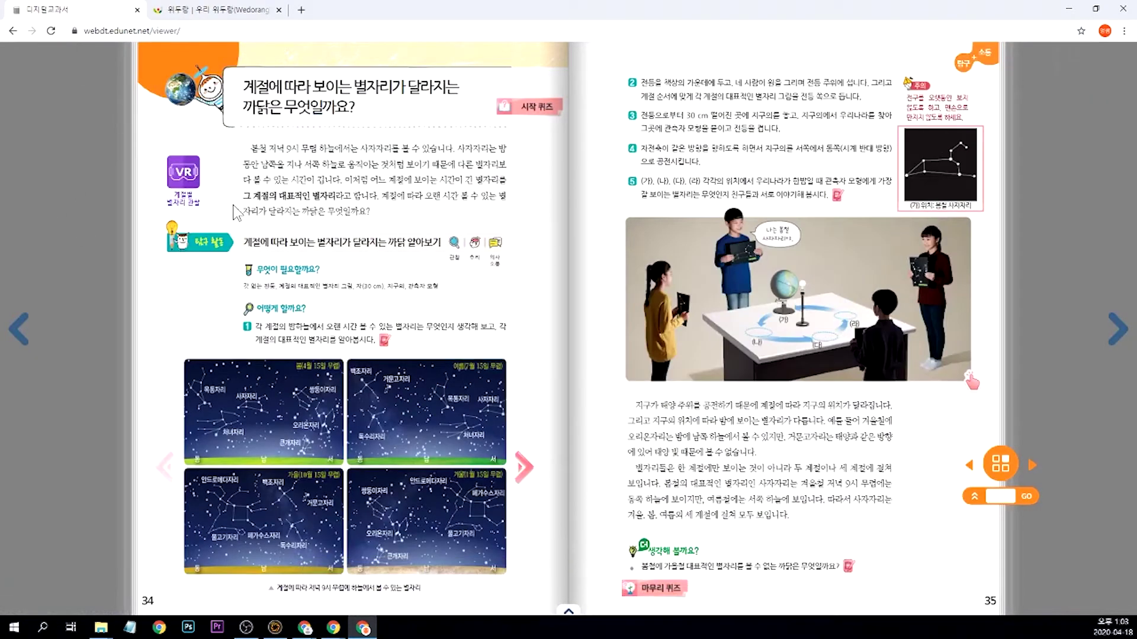
pyautogui.click(184, 184)
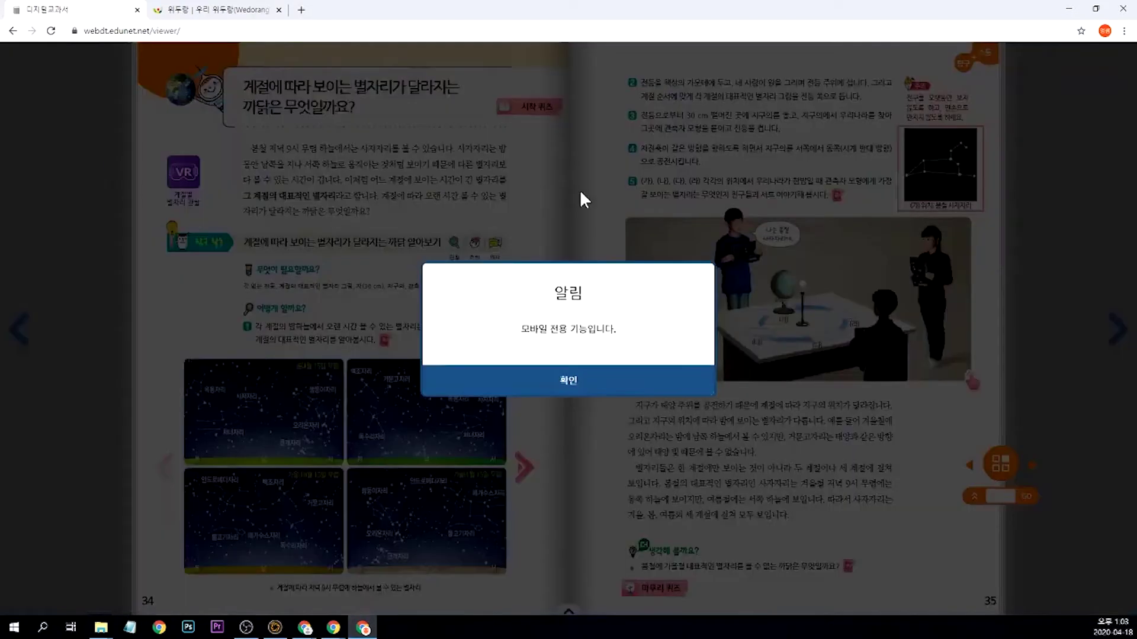
pyautogui.click(570, 387)
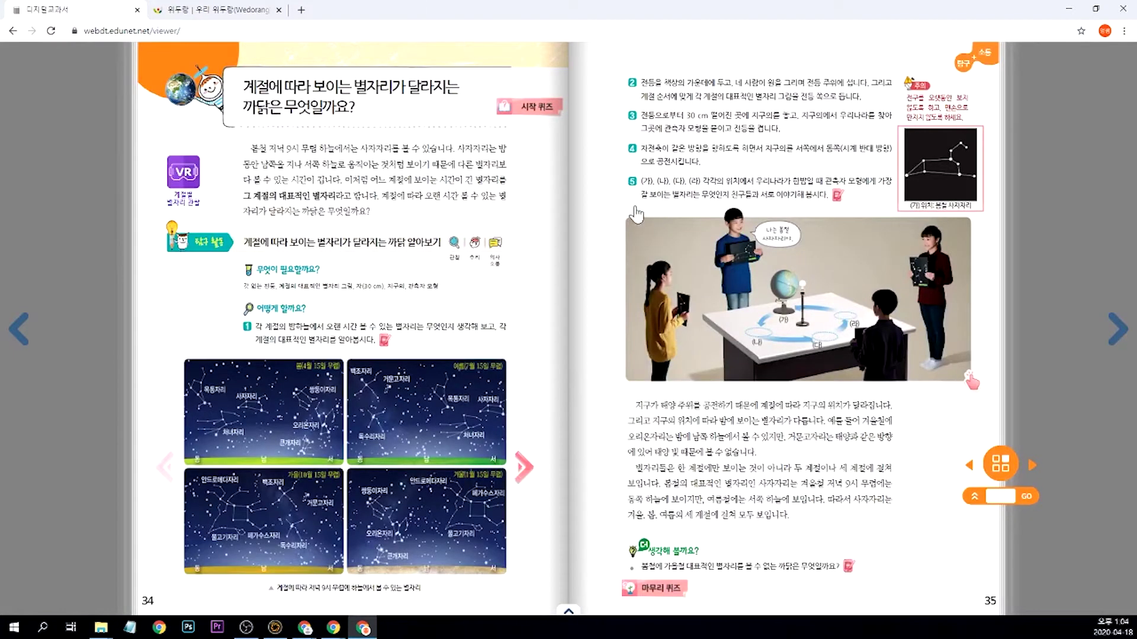
# View the 내 자료함 for this textbook and close it
pyautogui.click(573, 622)
pyautogui.click(569, 612)
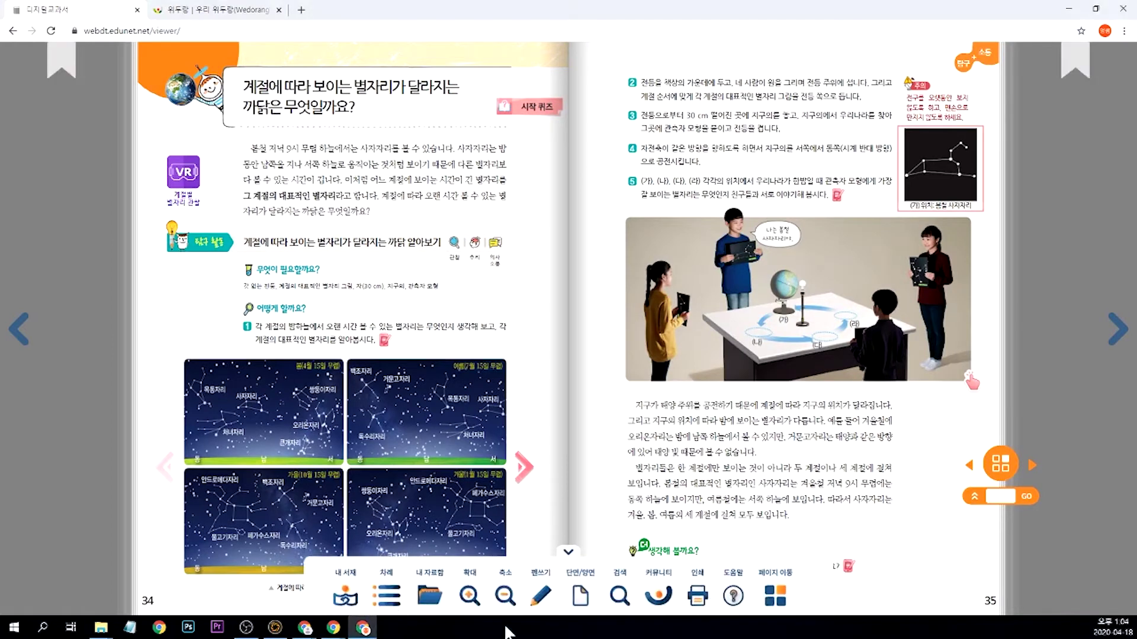
pyautogui.click(430, 595)
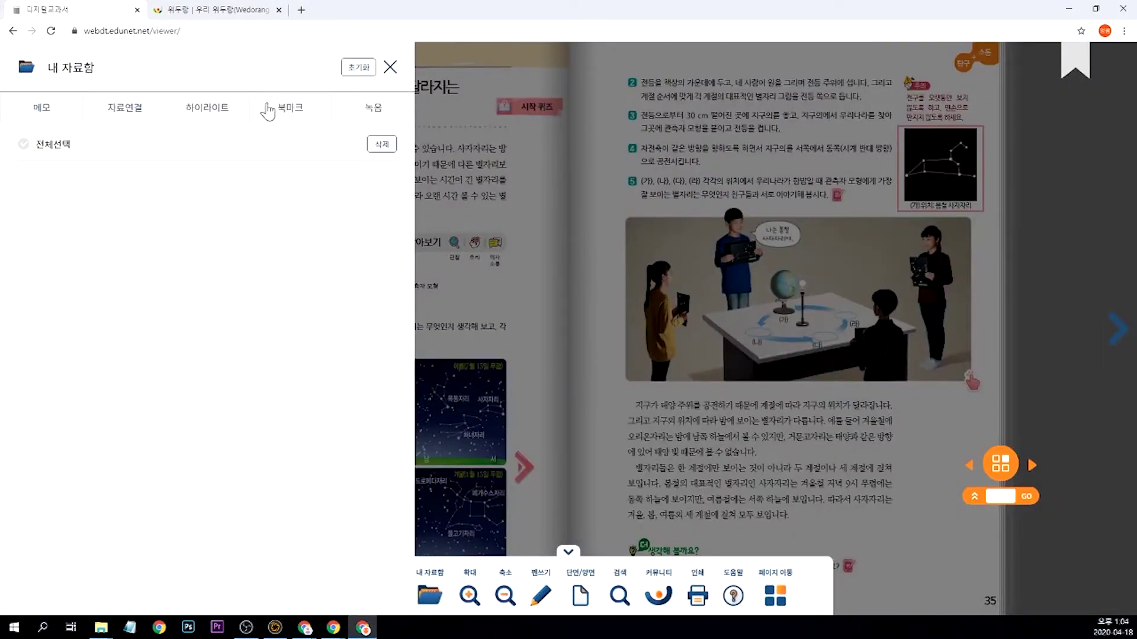
pyautogui.click(390, 67)
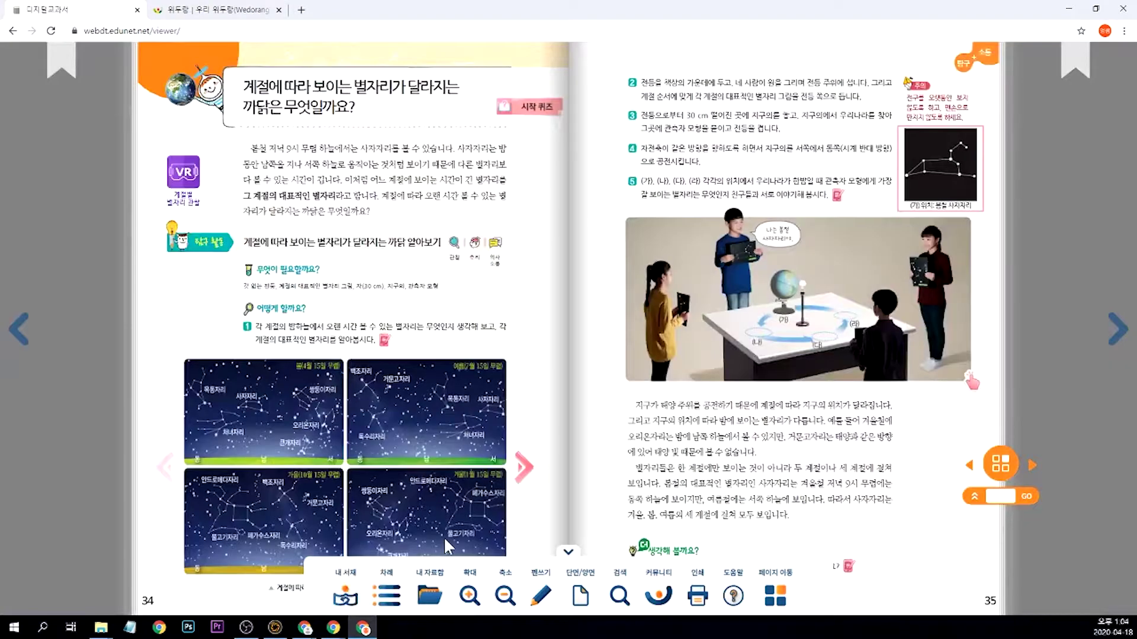
# Enlarge pages 34–35, look over the text and constellation activity picture on both pages, and restore the full-page view
pyautogui.click(468, 592)
pyautogui.click(469, 592)
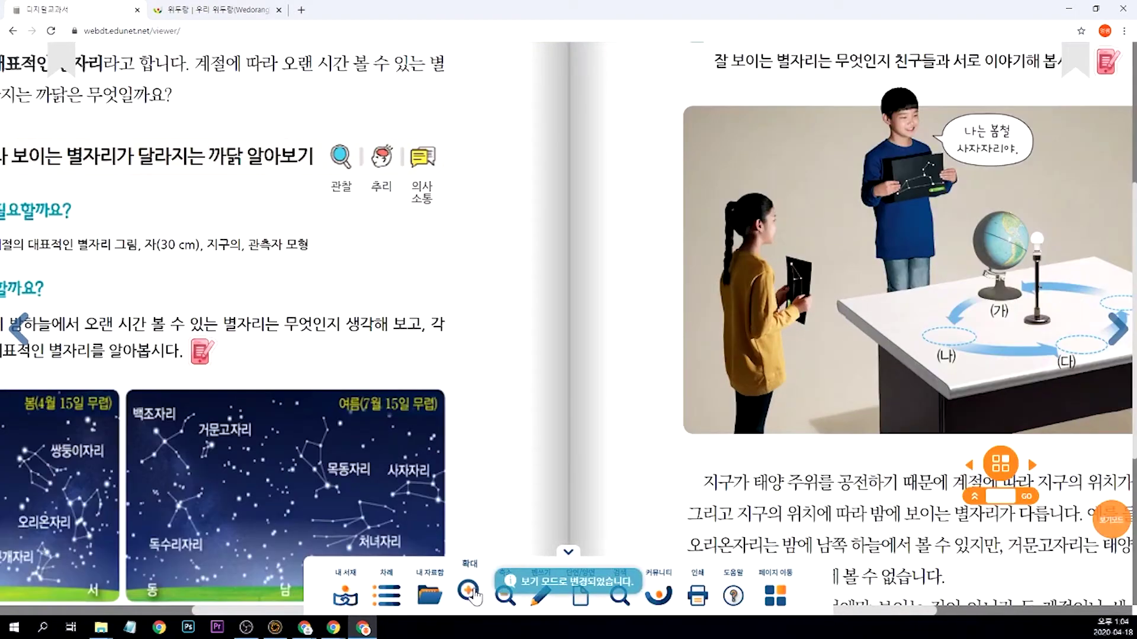
pyautogui.moveTo(445, 451); pyautogui.dragTo(738, 512)
pyautogui.moveTo(604, 212); pyautogui.dragTo(571, 415)
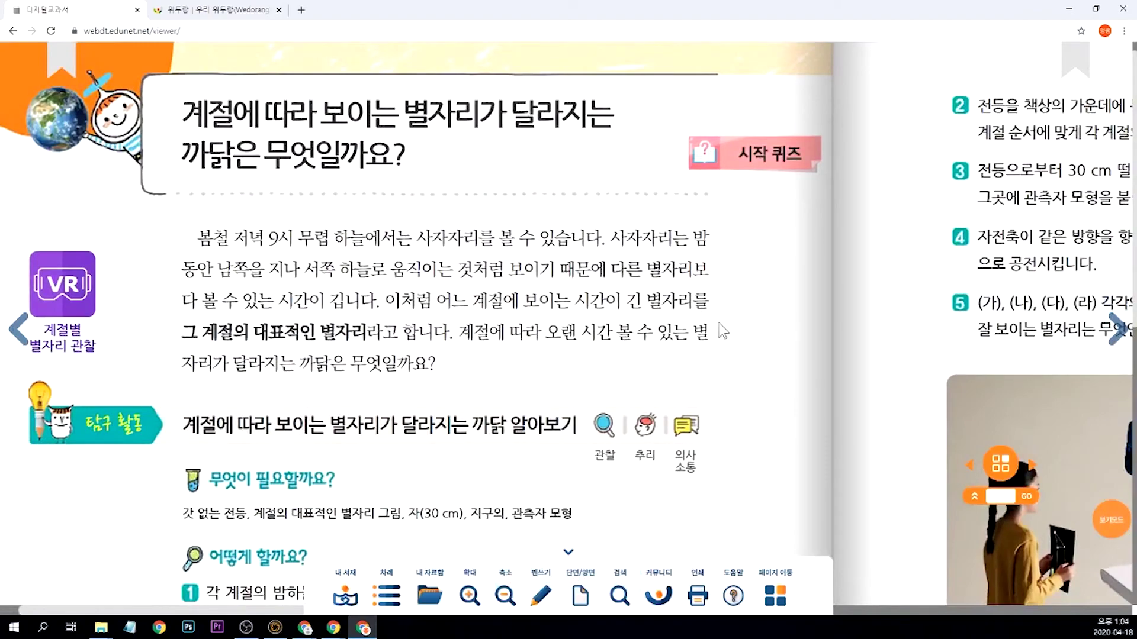
pyautogui.moveTo(739, 382); pyautogui.dragTo(350, 308)
pyautogui.moveTo(777, 262); pyautogui.dragTo(604, 345)
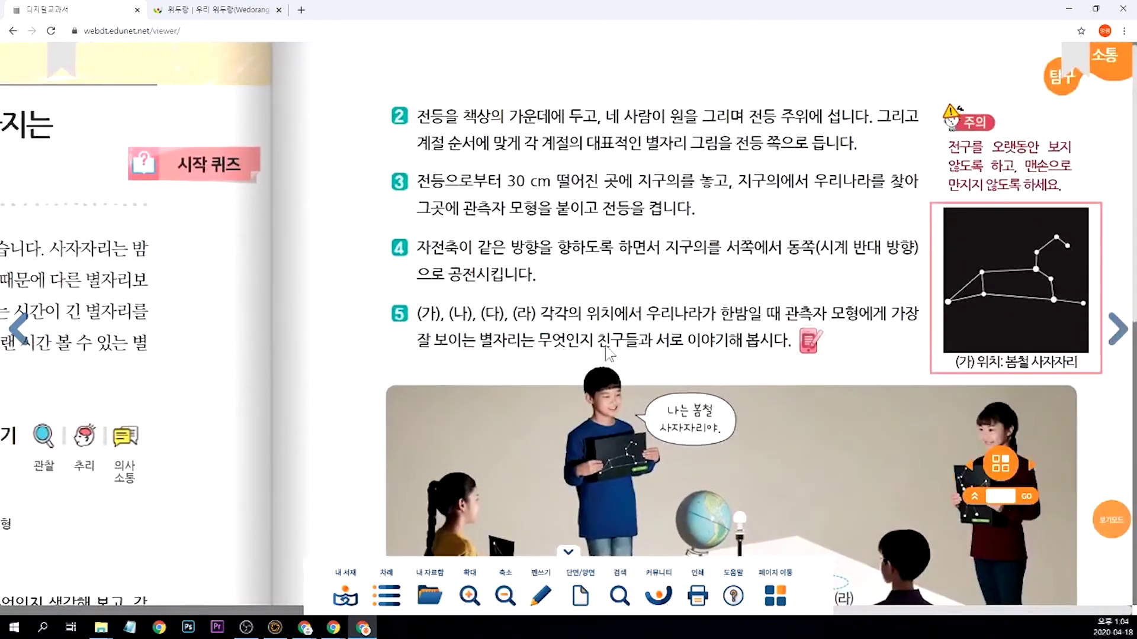
pyautogui.moveTo(514, 391); pyautogui.dragTo(547, 201)
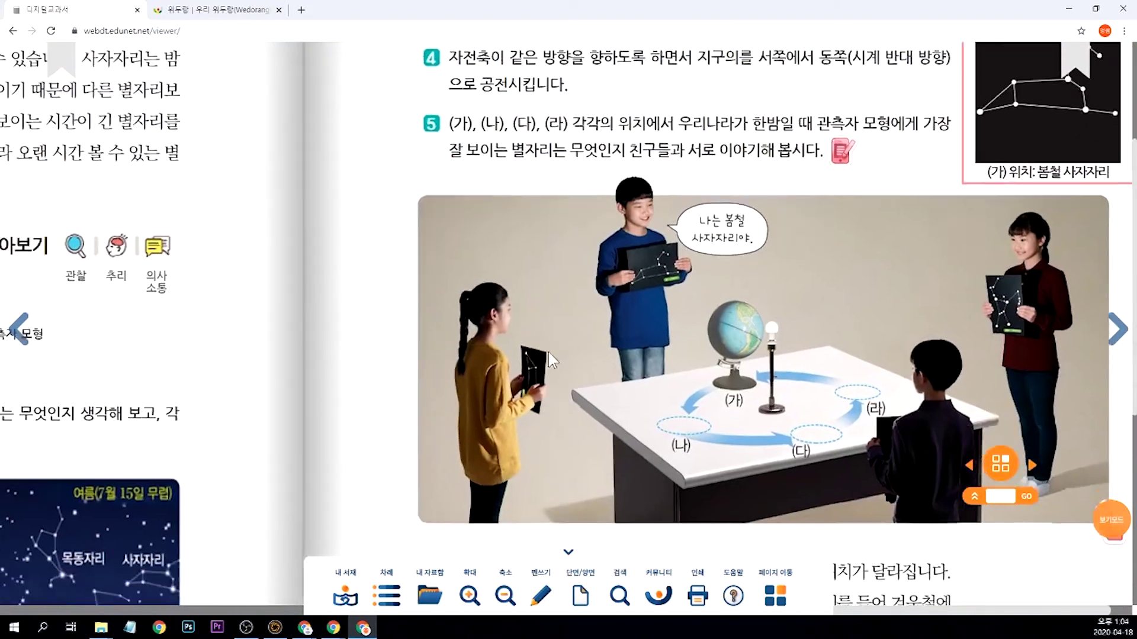
pyautogui.moveTo(548, 352); pyautogui.dragTo(577, 184)
pyautogui.click(505, 595)
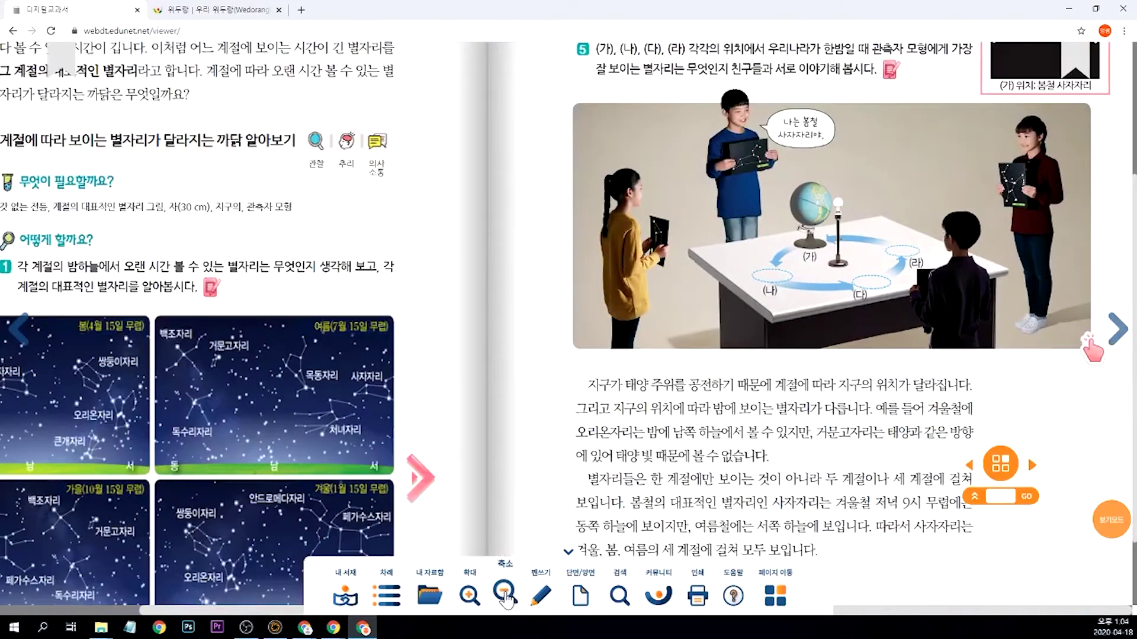
pyautogui.click(505, 595)
# Using 펜쓰기 in red, draw a thin line and a thick line at thickness 24 over the body text on page 35
pyautogui.click(541, 596)
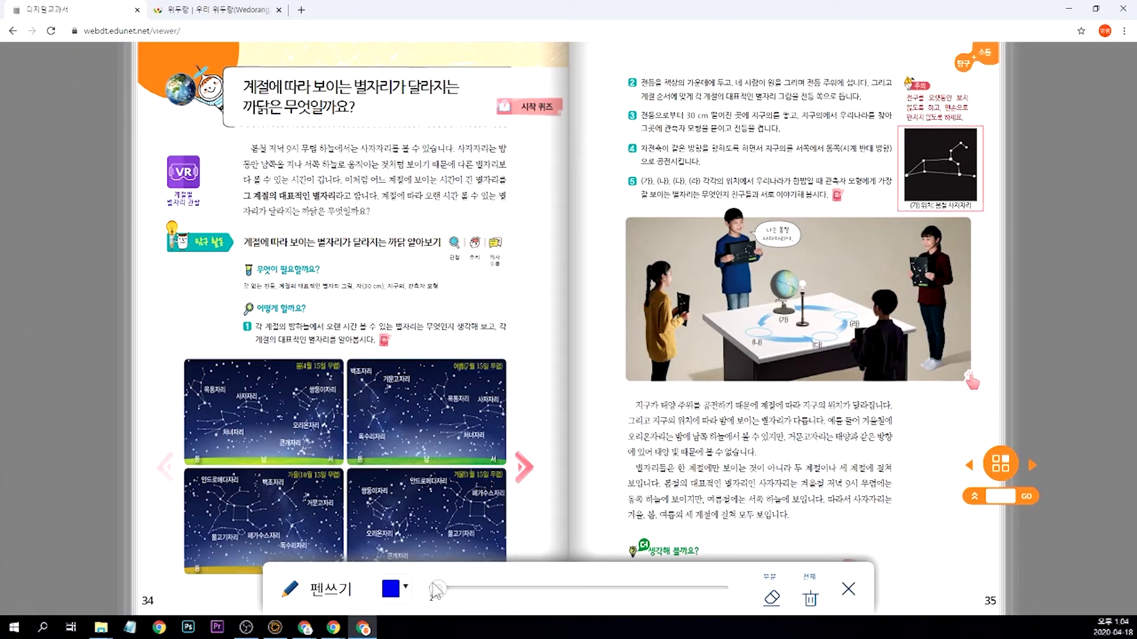
pyautogui.click(405, 589)
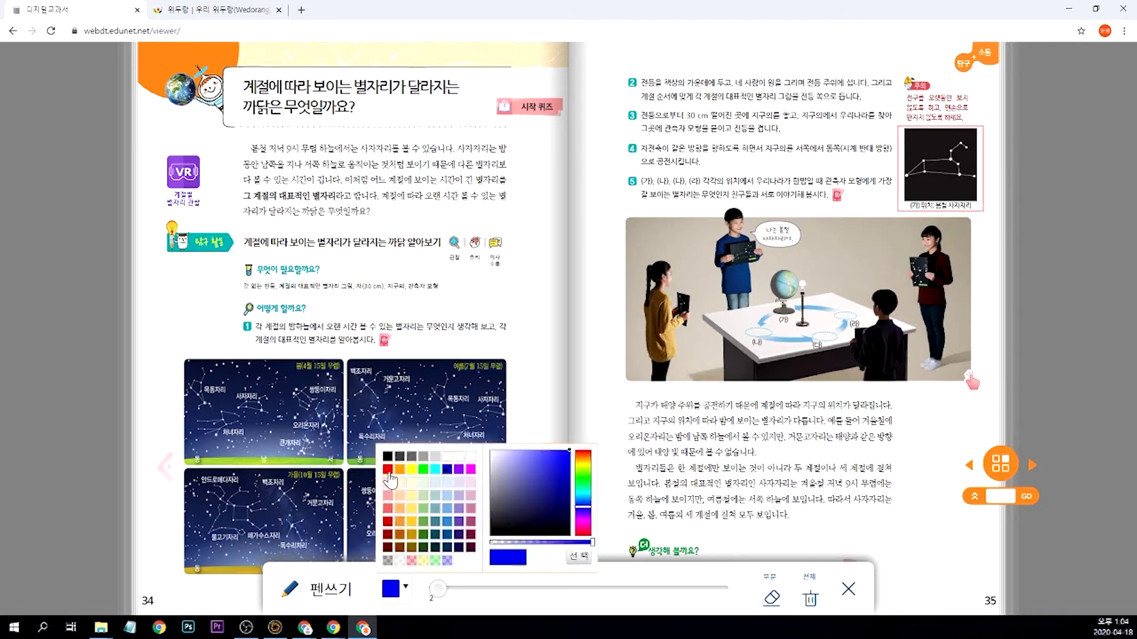
pyautogui.click(387, 469)
pyautogui.click(405, 591)
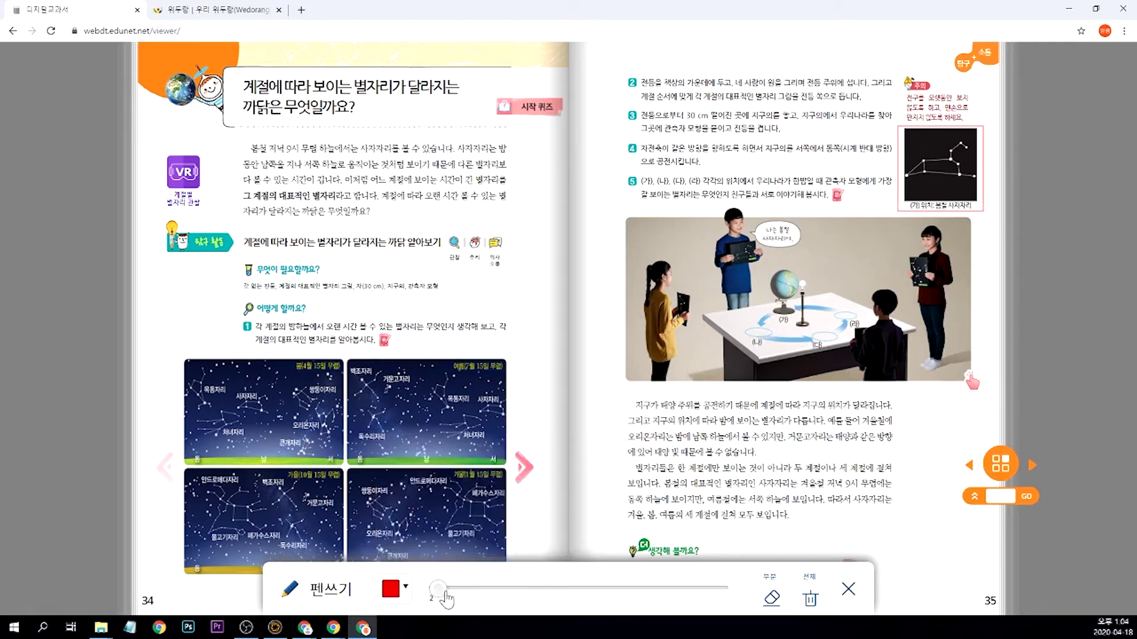
pyautogui.moveTo(625, 446); pyautogui.dragTo(715, 437)
pyautogui.moveTo(437, 588); pyautogui.dragTo(601, 587)
pyautogui.moveTo(616, 492)
pyautogui.mouseDown()
pyautogui.moveTo(762, 484)
pyautogui.moveTo(723, 489)
pyautogui.mouseUp()
# Set the partial eraser's thickness to 34, clear all pen drawings from pages 34–35, and exit 펜쓰기
pyautogui.click(771, 597)
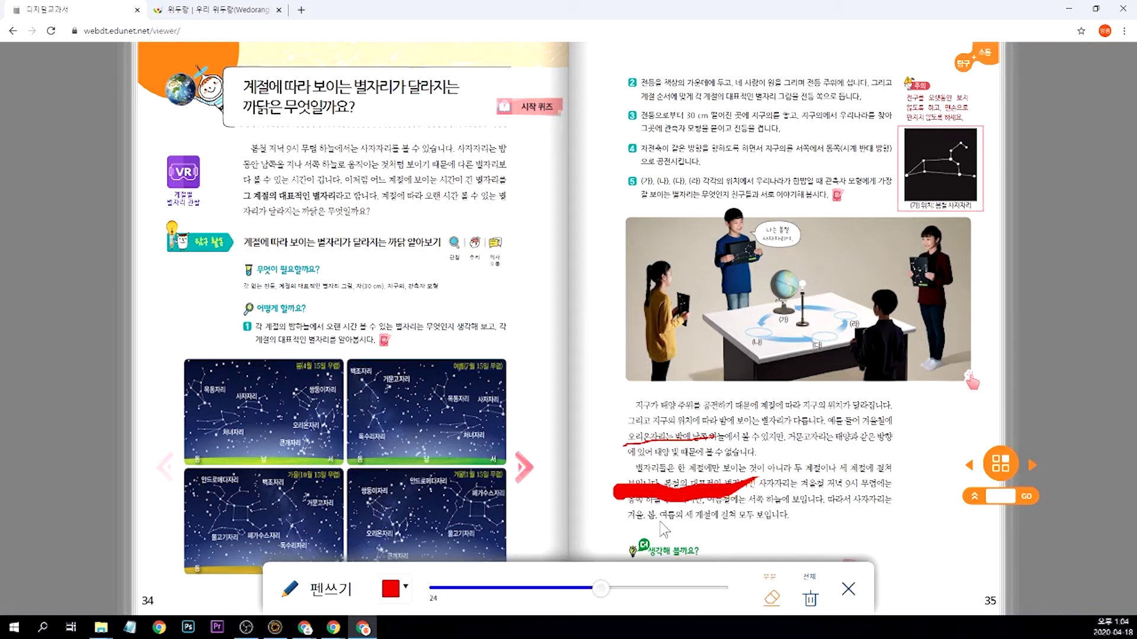
pyautogui.moveTo(602, 590); pyautogui.dragTo(675, 589)
pyautogui.click(810, 599)
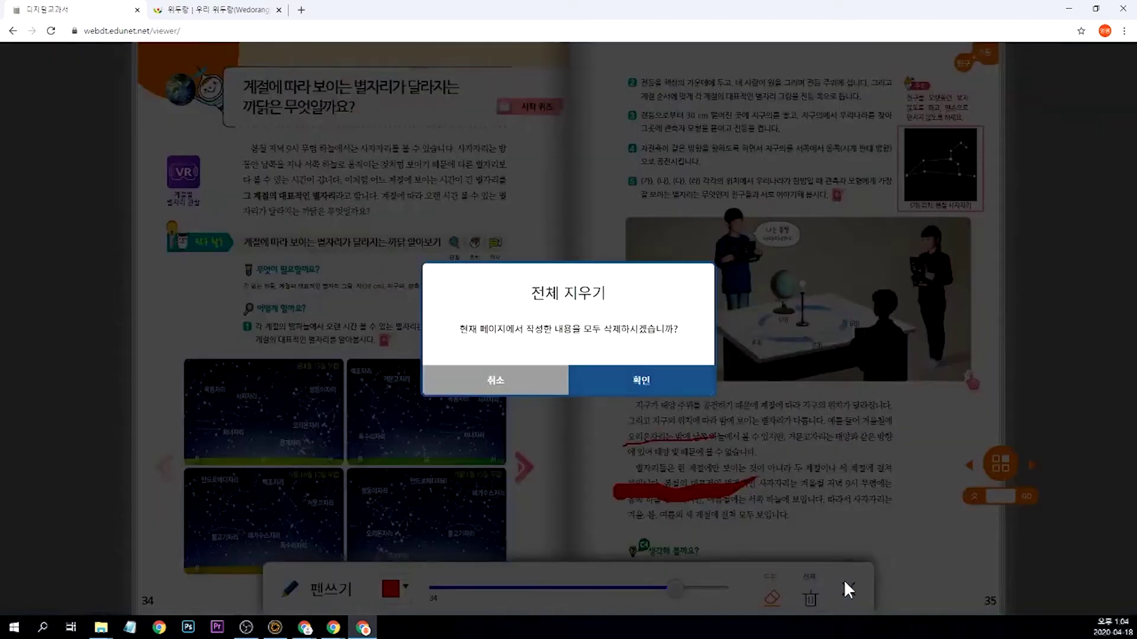
pyautogui.click(654, 388)
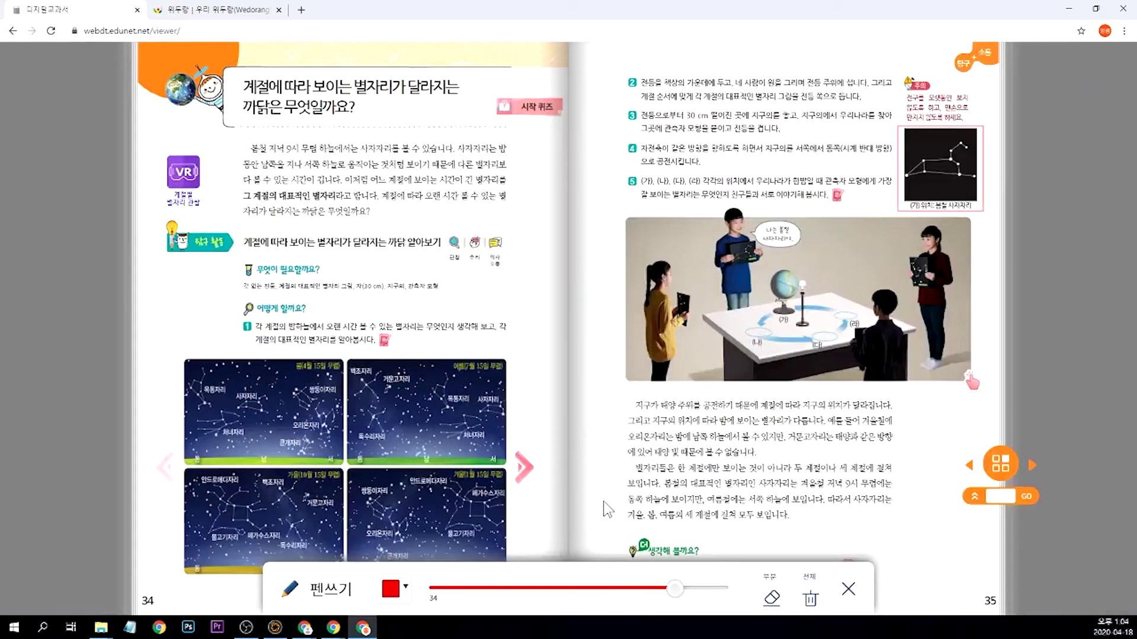
pyautogui.click(848, 592)
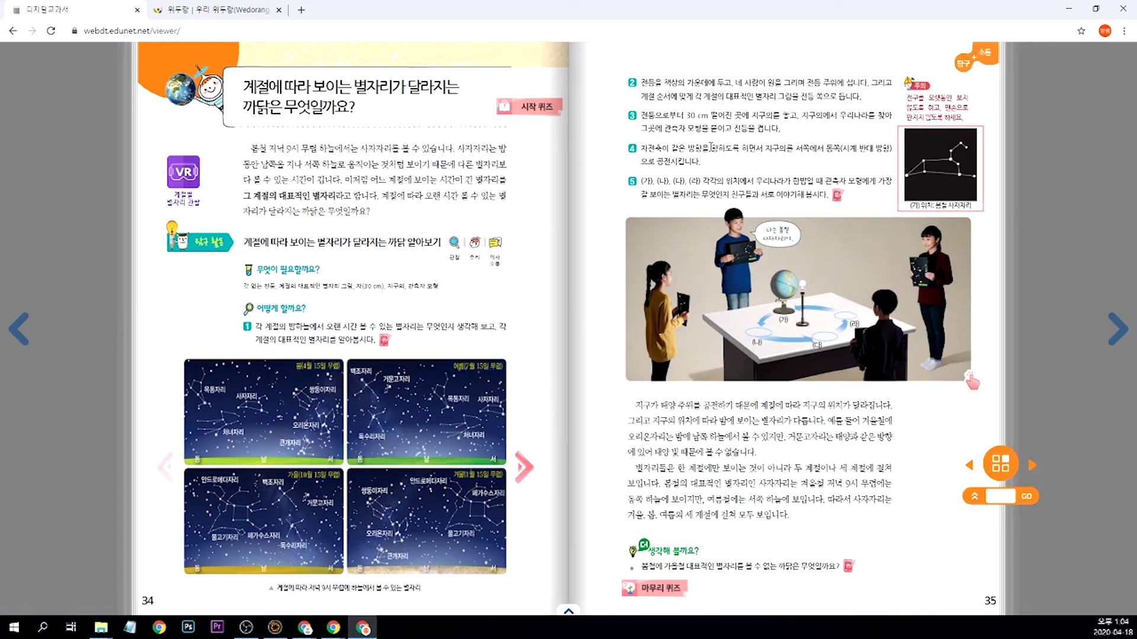
# Using 펜쓰기 in blue at thickness 12, scribble short strokes over the body text and activity picture on page 35
pyautogui.click(567, 612)
pyautogui.click(535, 597)
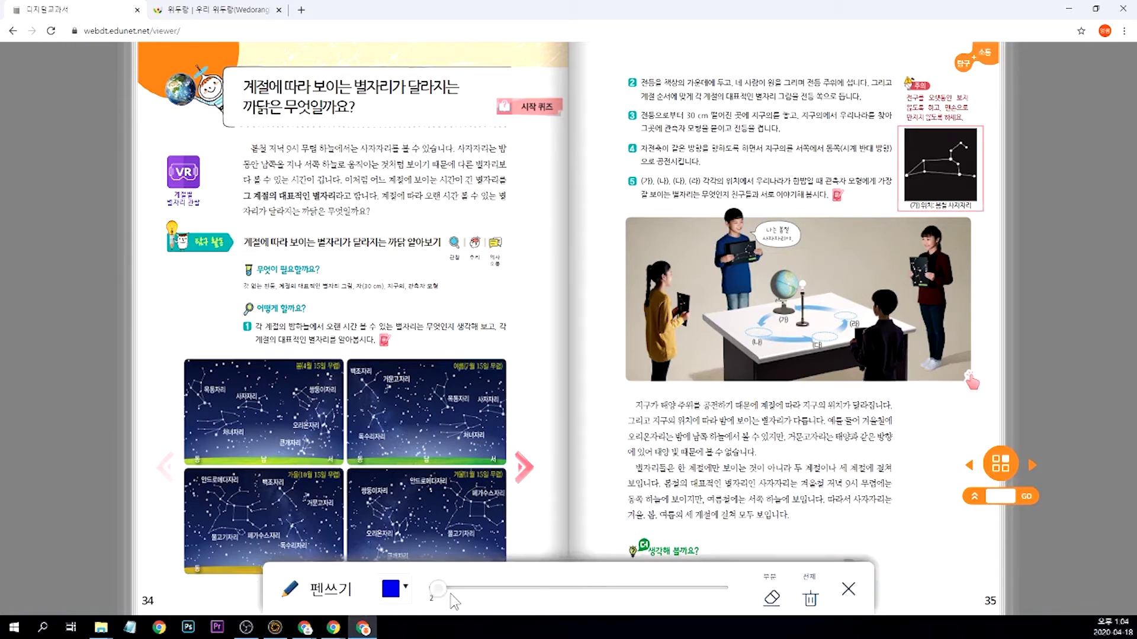
pyautogui.moveTo(451, 592); pyautogui.dragTo(512, 589)
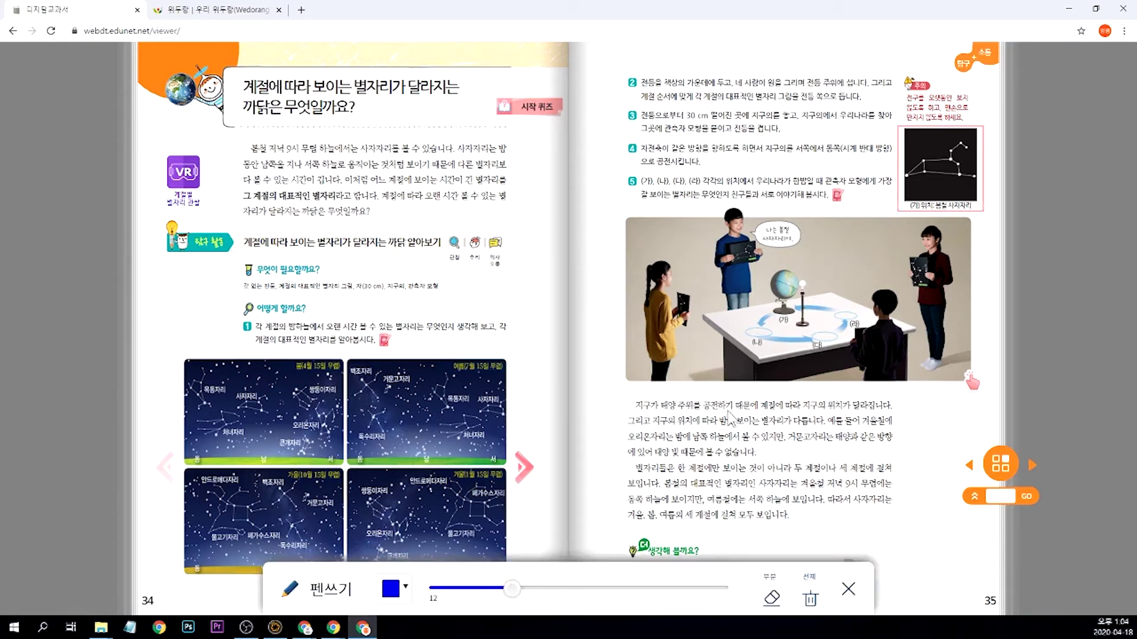
pyautogui.moveTo(727, 410)
pyautogui.mouseDown()
pyautogui.moveTo(696, 429)
pyautogui.moveTo(720, 419)
pyautogui.mouseUp()
pyautogui.moveTo(834, 329); pyautogui.dragTo(839, 338)
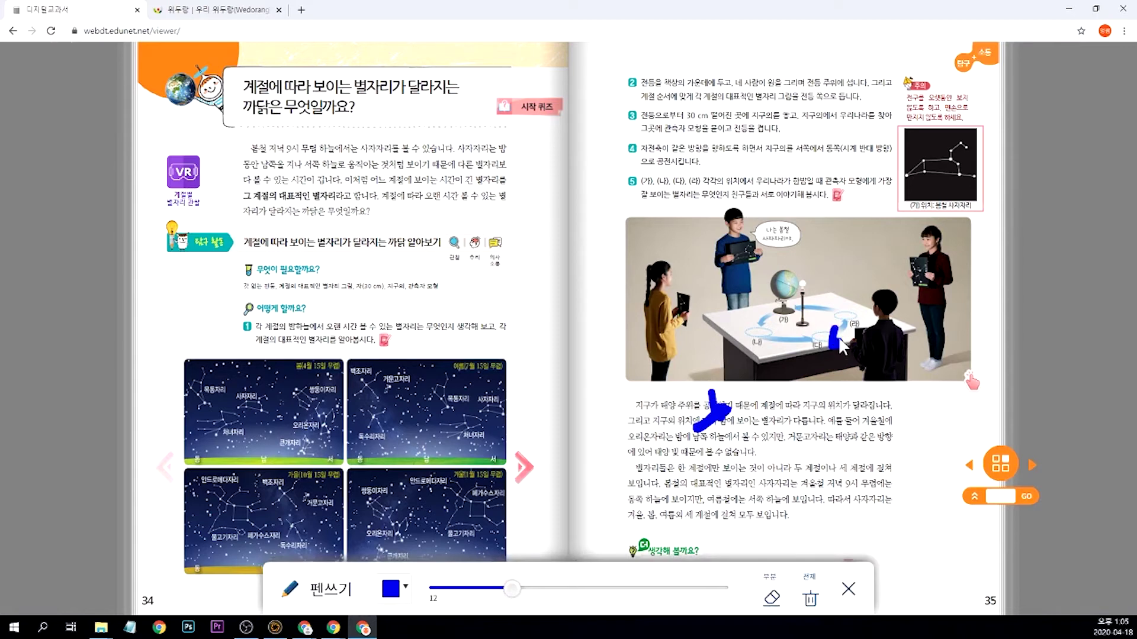
pyautogui.click(756, 308)
pyautogui.moveTo(722, 421)
pyautogui.mouseDown()
pyautogui.moveTo(719, 403)
pyautogui.moveTo(710, 419)
pyautogui.mouseUp()
pyautogui.moveTo(837, 338); pyautogui.dragTo(847, 340)
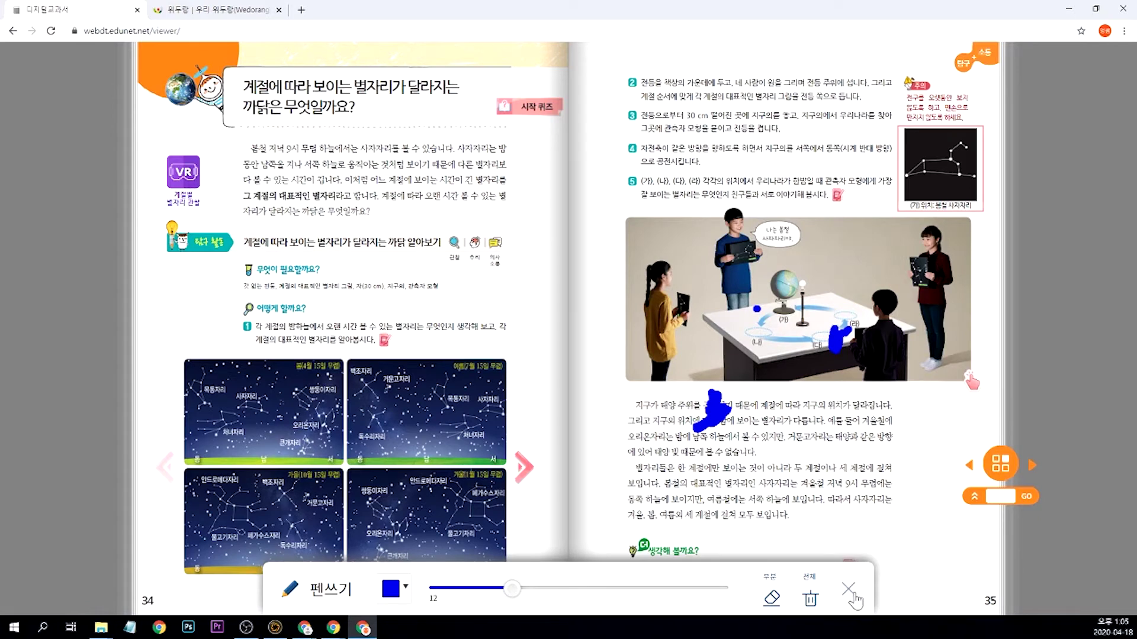
# Clear all the blue pen strokes from the current pages and exit 펜쓰기
pyautogui.click(810, 600)
pyautogui.click(655, 388)
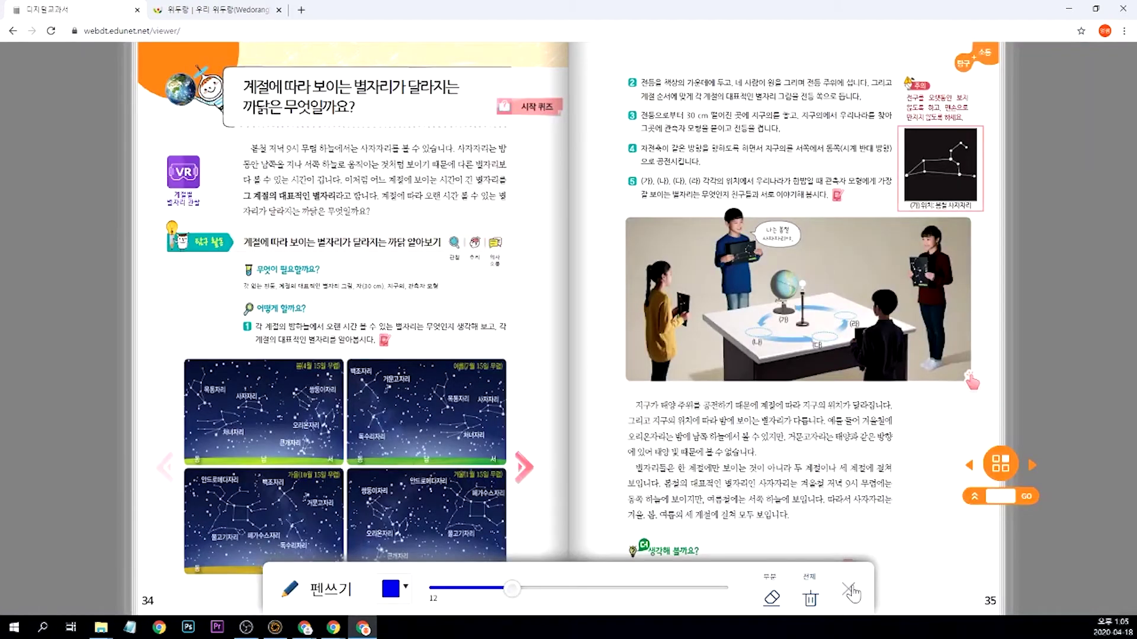
pyautogui.click(847, 592)
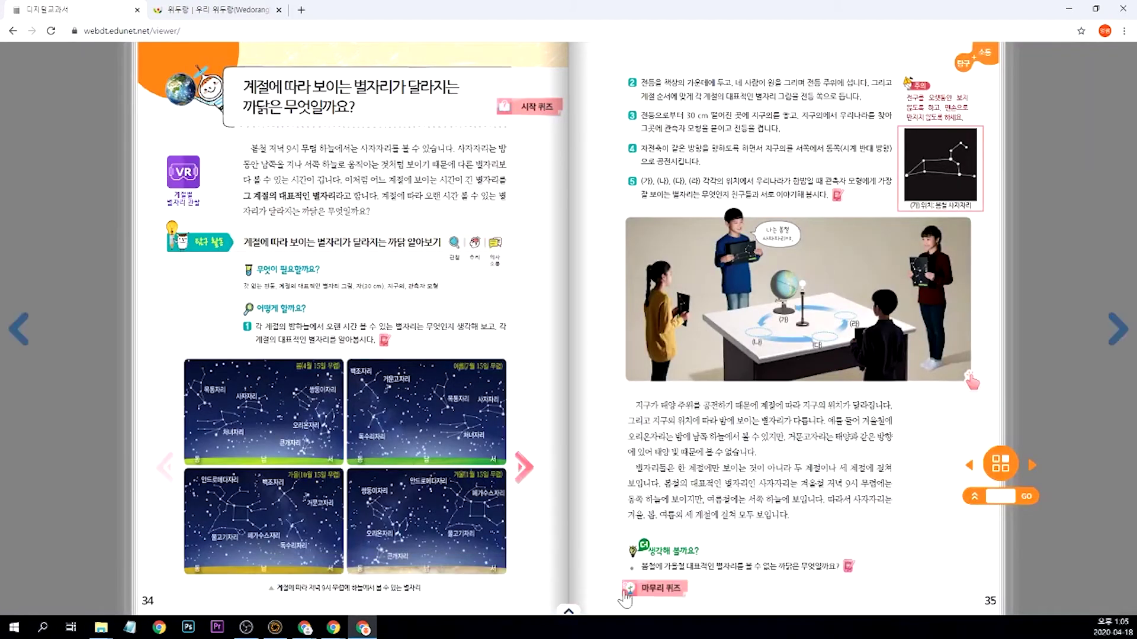
# View page 34's seasonal constellation pictures in single-page view, advance them to the 봄 sky, and restore the two-page view
pyautogui.click(569, 612)
pyautogui.click(581, 597)
pyautogui.scroll(-8, 559, 420)
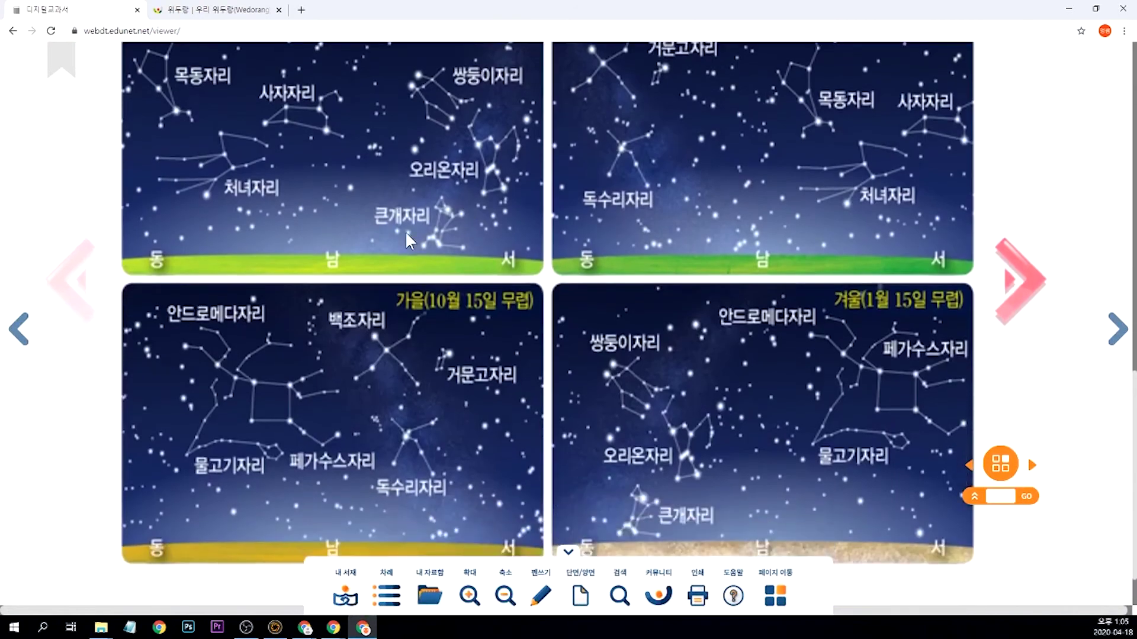
pyautogui.scroll(1, 405, 231)
pyautogui.click(1020, 344)
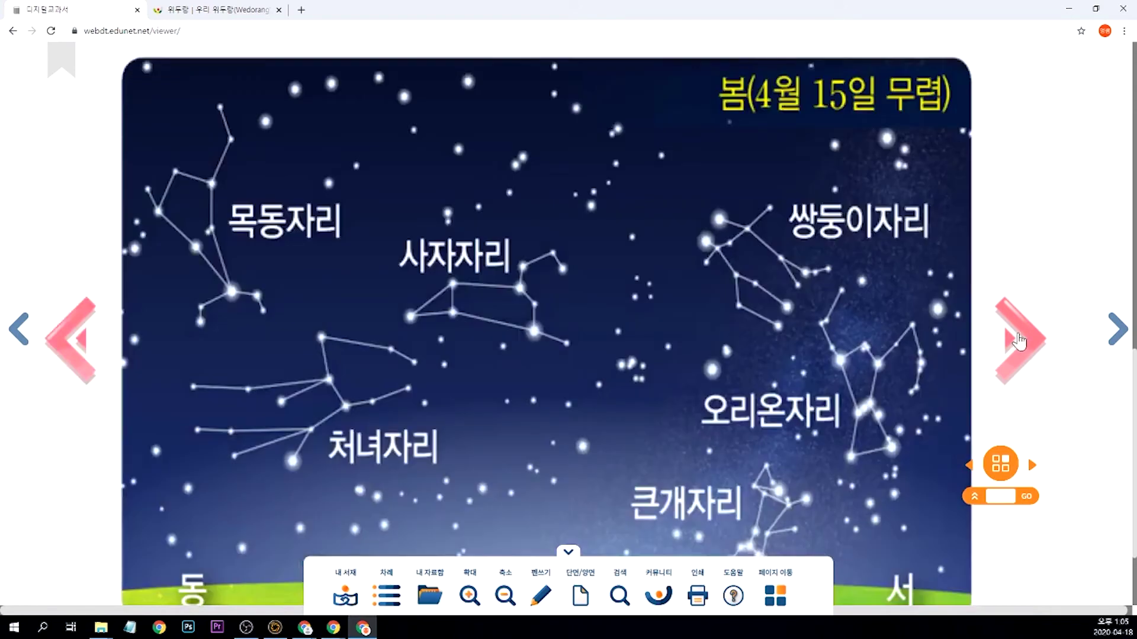
pyautogui.click(579, 593)
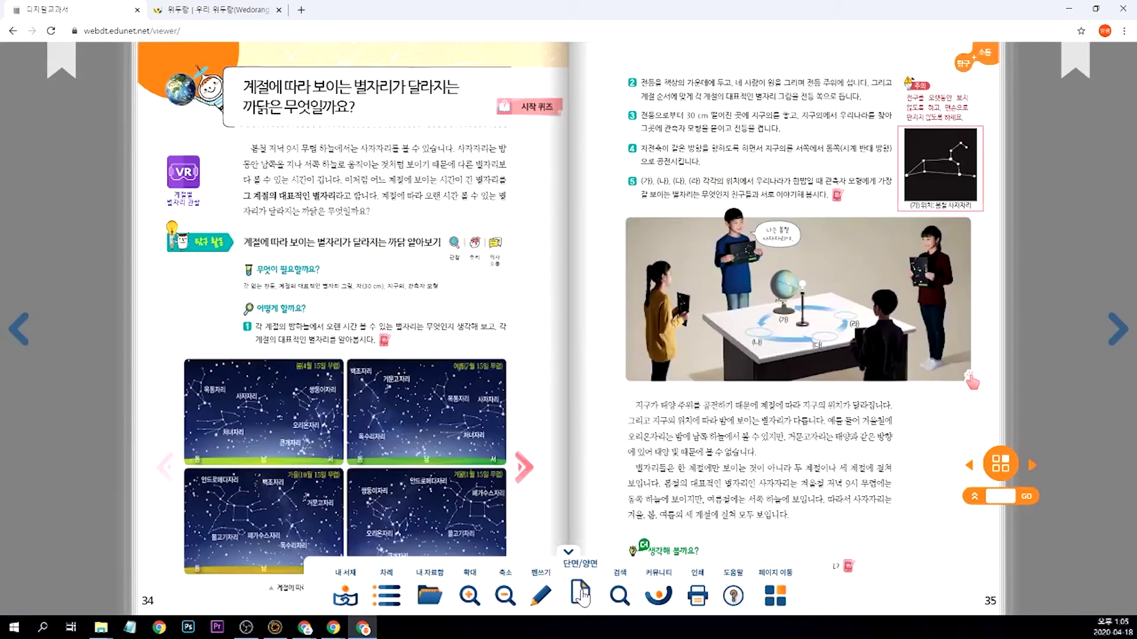
# Search the textbook's 본문 for 식물 and look through the matching pages
pyautogui.click(619, 596)
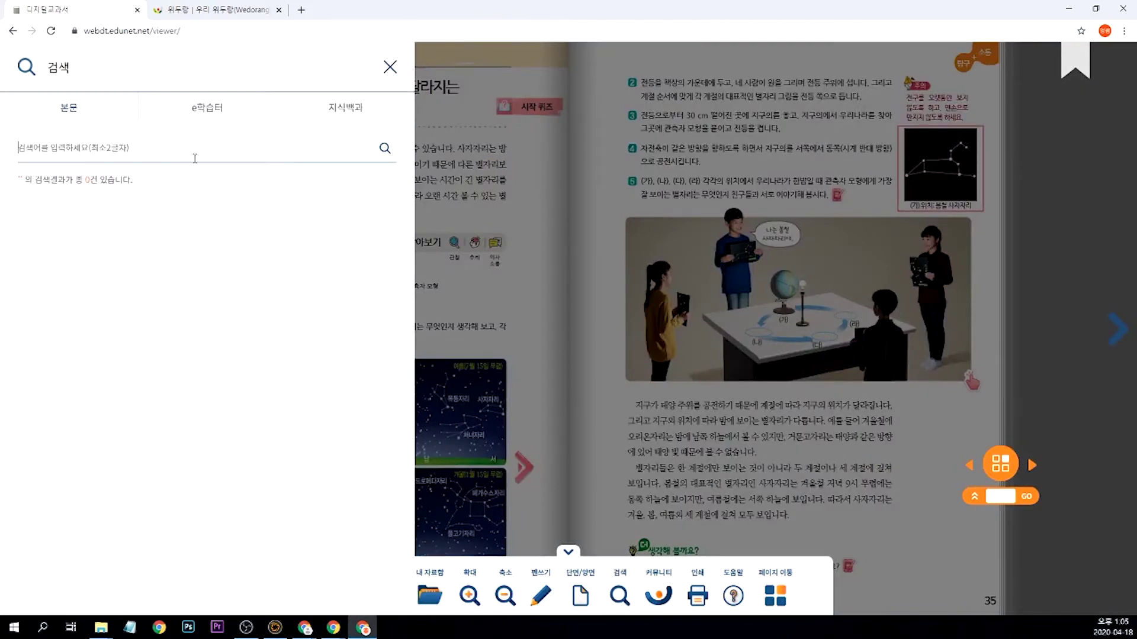
pyautogui.write('tlr')
pyautogui.press('BackSpace')
pyautogui.press('BackSpace')
pyautogui.press('BackSpace')
pyautogui.write('시')
pyautogui.write('물')
pyautogui.press('Return')
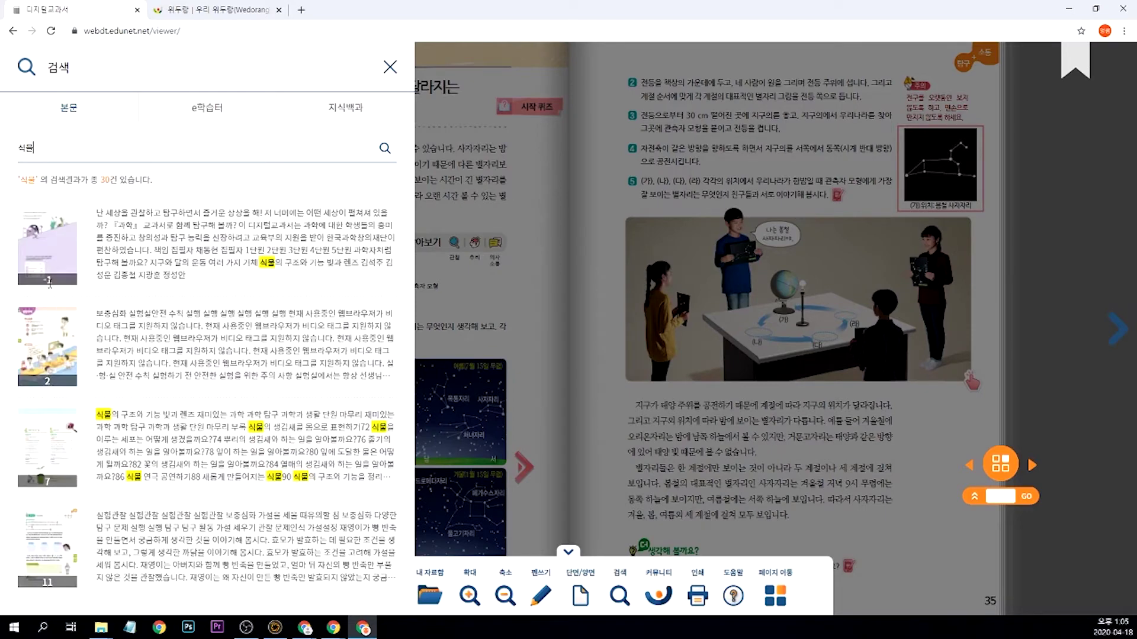
pyautogui.scroll(-15, 44, 384)
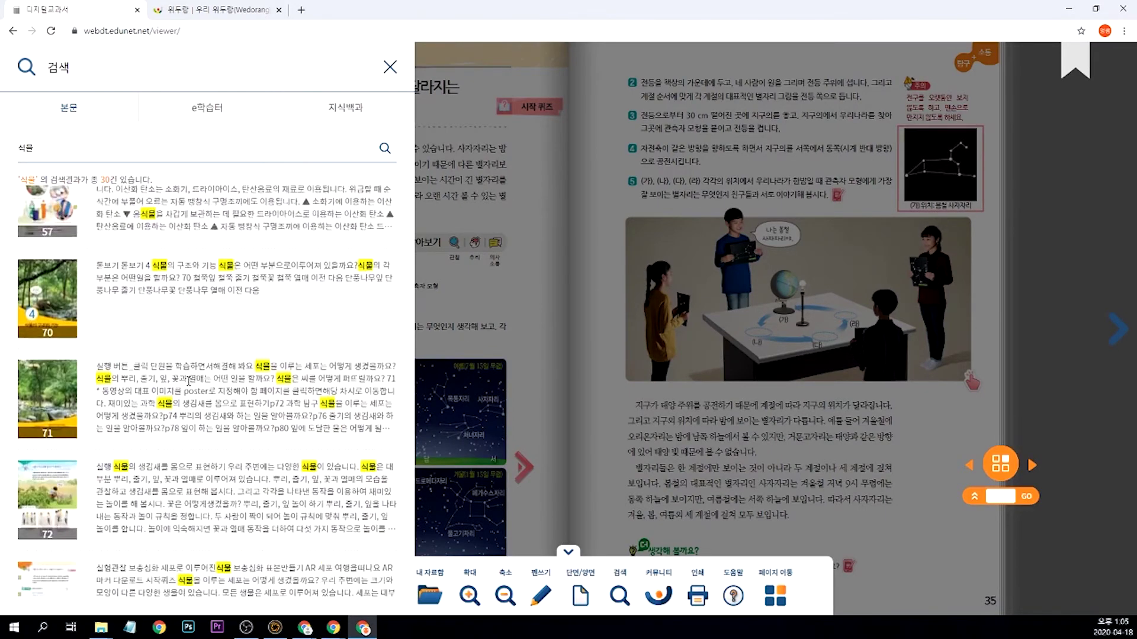
pyautogui.scroll(-1, 185, 402)
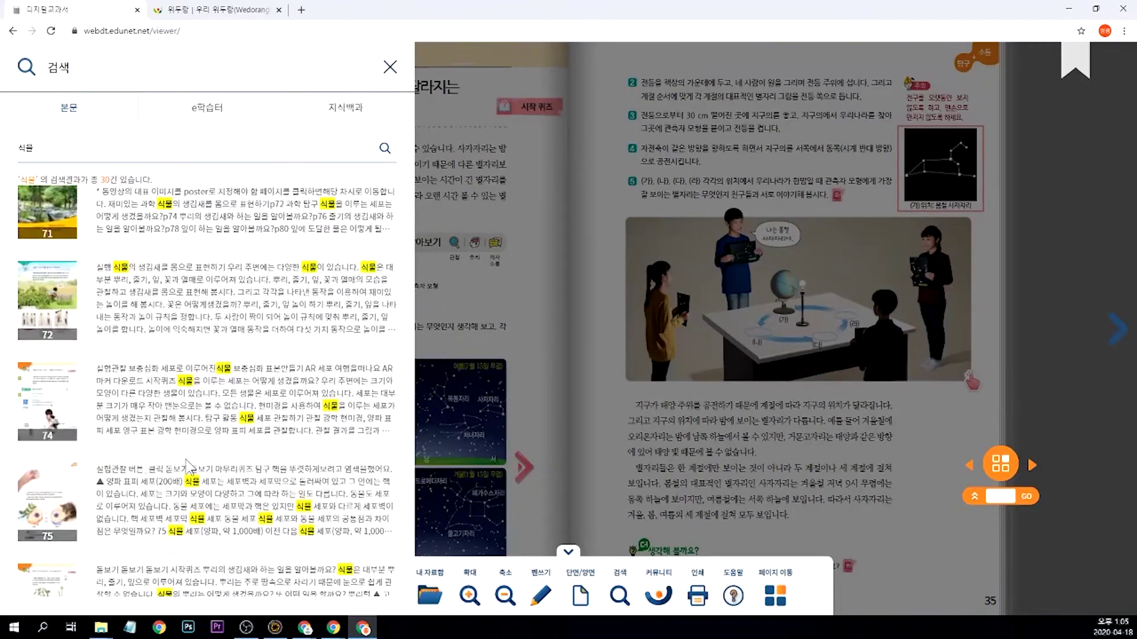
pyautogui.scroll(10, 188, 465)
# Search the e학습터 resources for 태양계
pyautogui.click(207, 109)
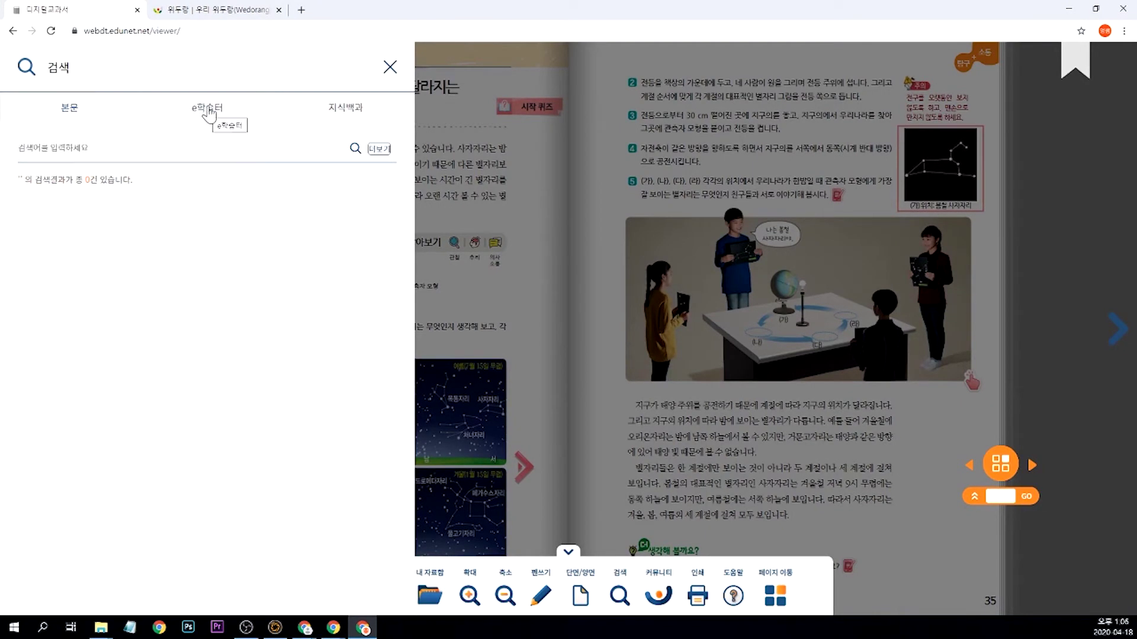
pyautogui.write('ㅌ')
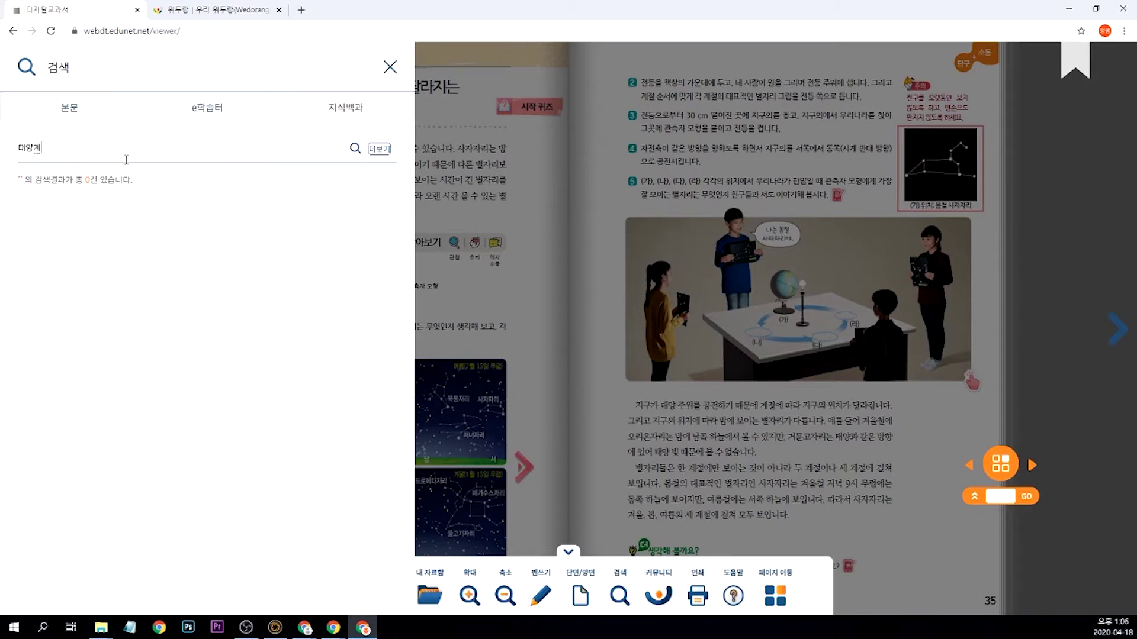
pyautogui.write('양계')
pyautogui.press('Return')
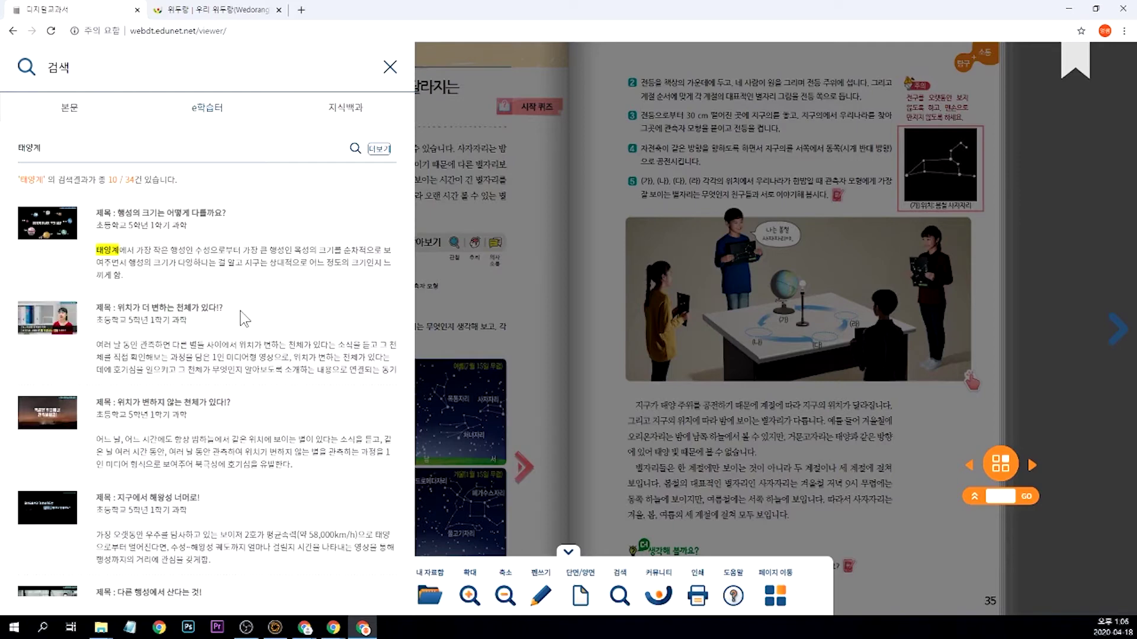
# Browse the e학습터 results, view the 태양이 없어진다면? video page, and close it
pyautogui.scroll(-5, 132, 281)
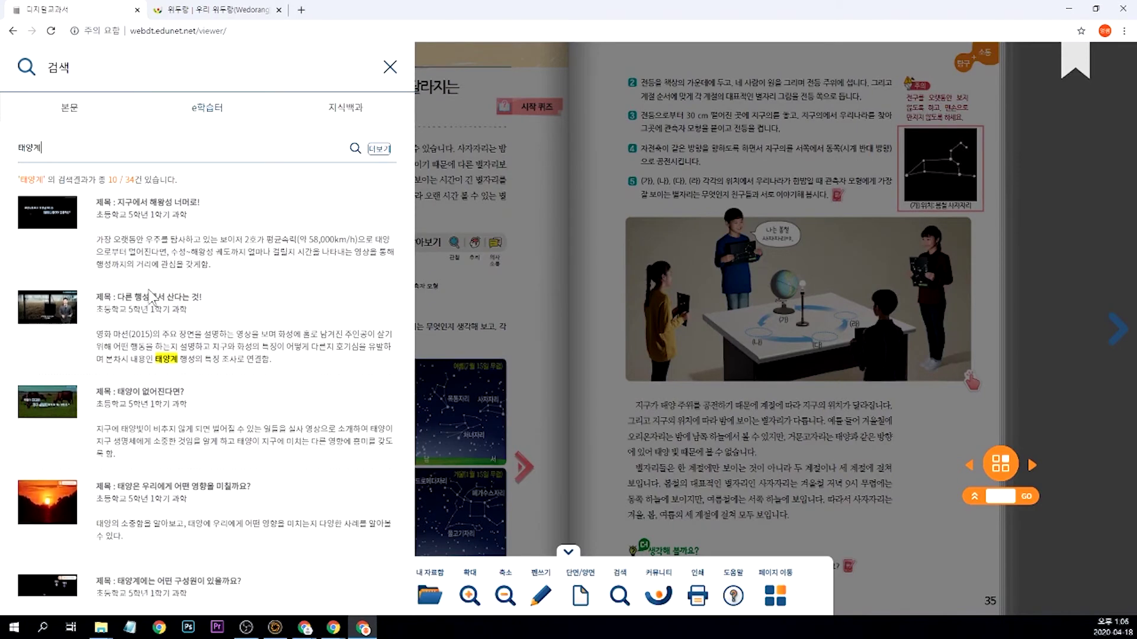
pyautogui.scroll(-2, 153, 301)
pyautogui.click(59, 294)
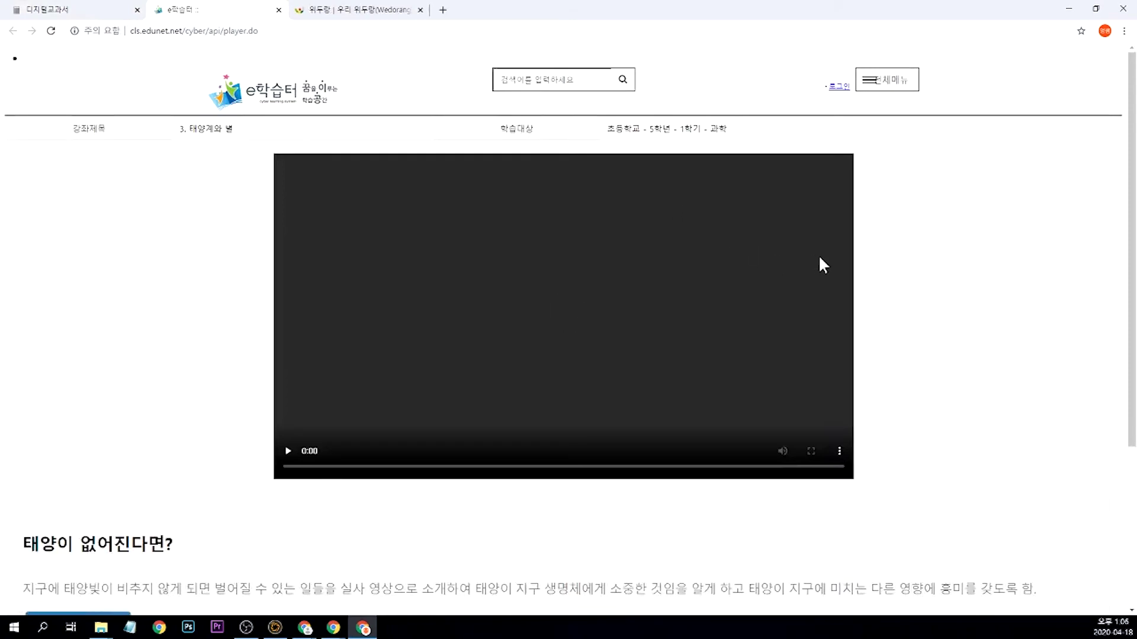
pyautogui.click(279, 10)
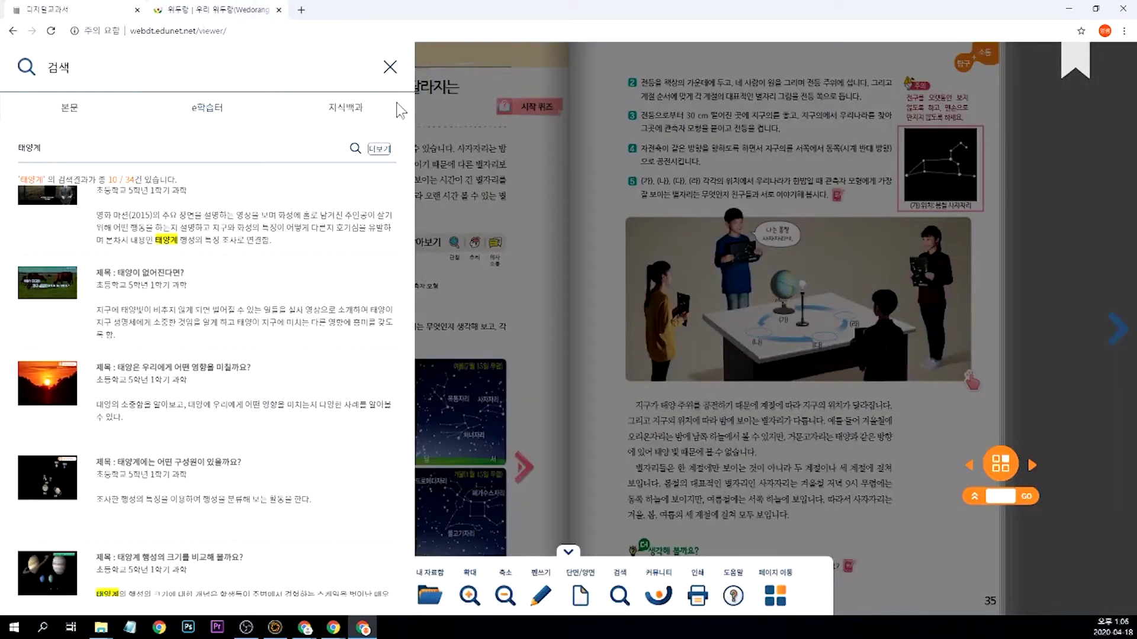
# Search the NAVER 지식백과 resources for 태양계
pyautogui.click(338, 111)
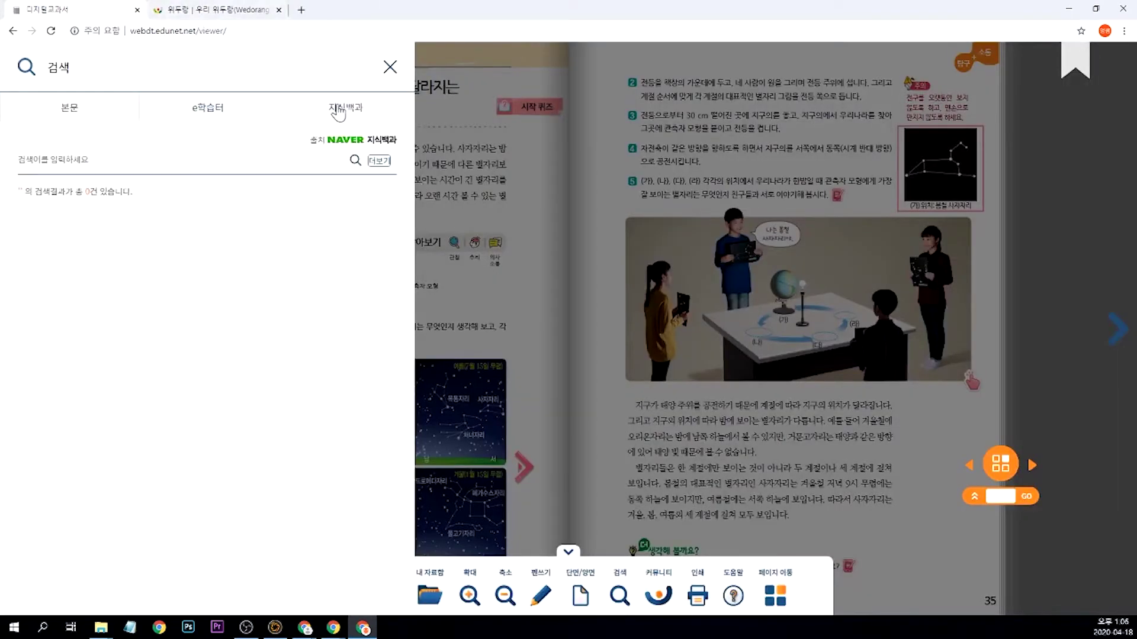
pyautogui.click(159, 173)
pyautogui.write('테')
pyautogui.click(354, 167)
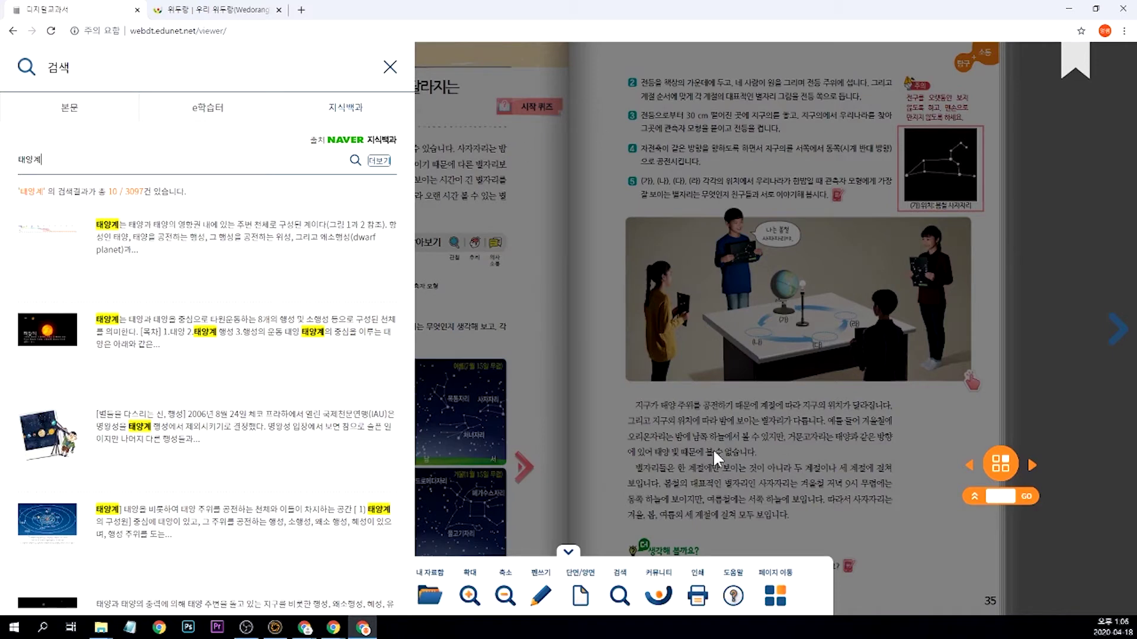
# Skim the 물리학백과 article on 태양계 from the results, and close it together with the 위두랑 page and the viewer's search
pyautogui.click(51, 340)
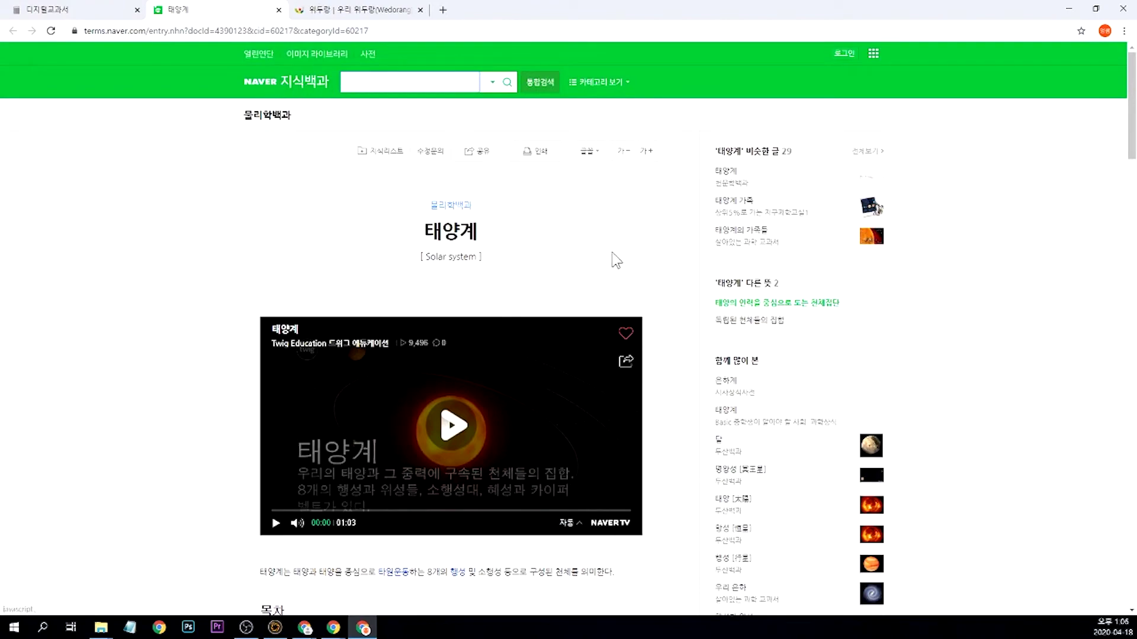
pyautogui.scroll(-13, 614, 256)
pyautogui.scroll(13, 610, 332)
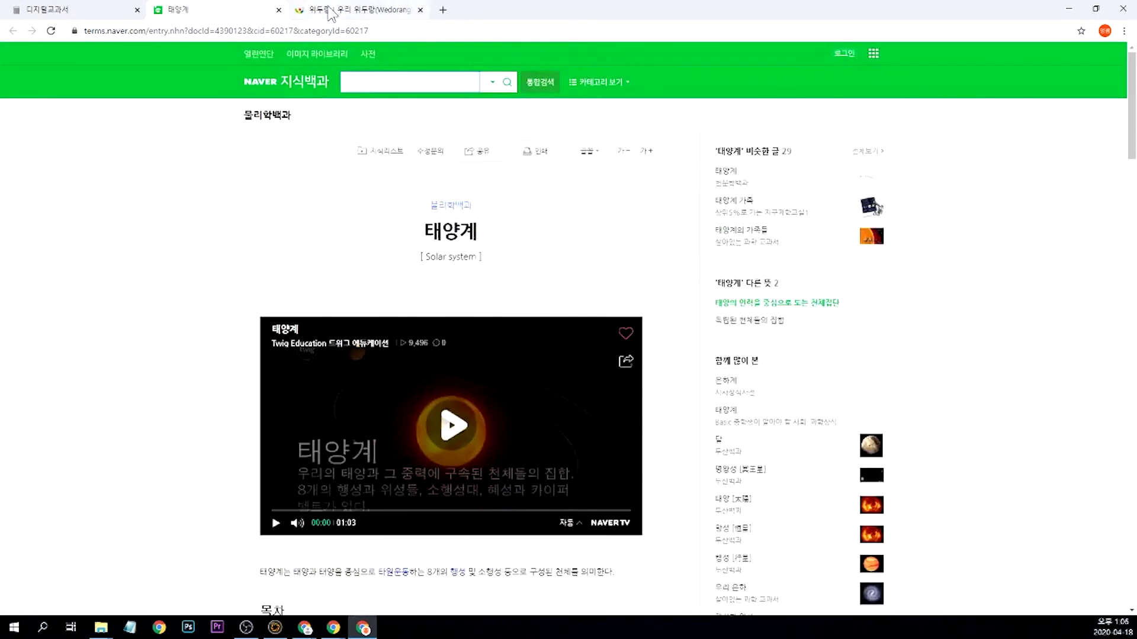
pyautogui.click(279, 10)
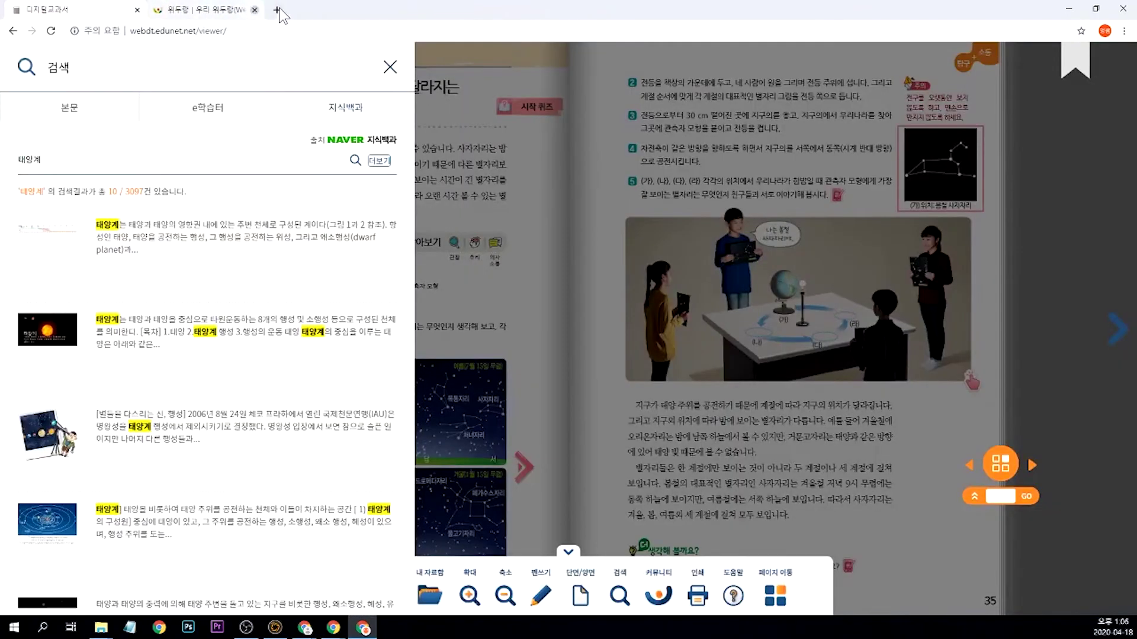
pyautogui.click(279, 10)
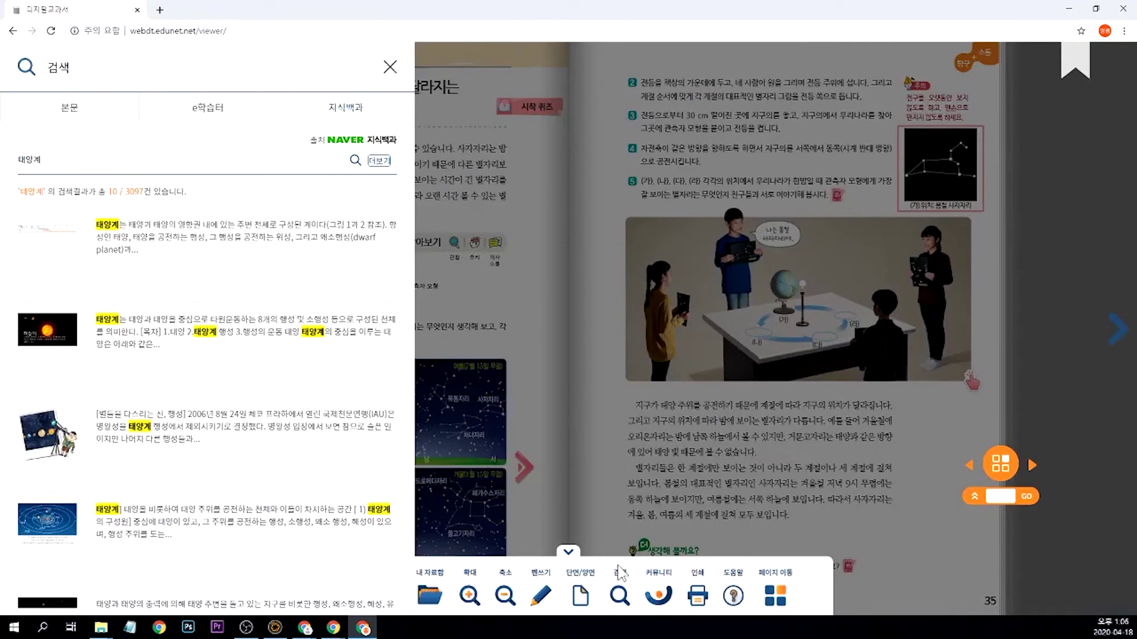
pyautogui.click(390, 68)
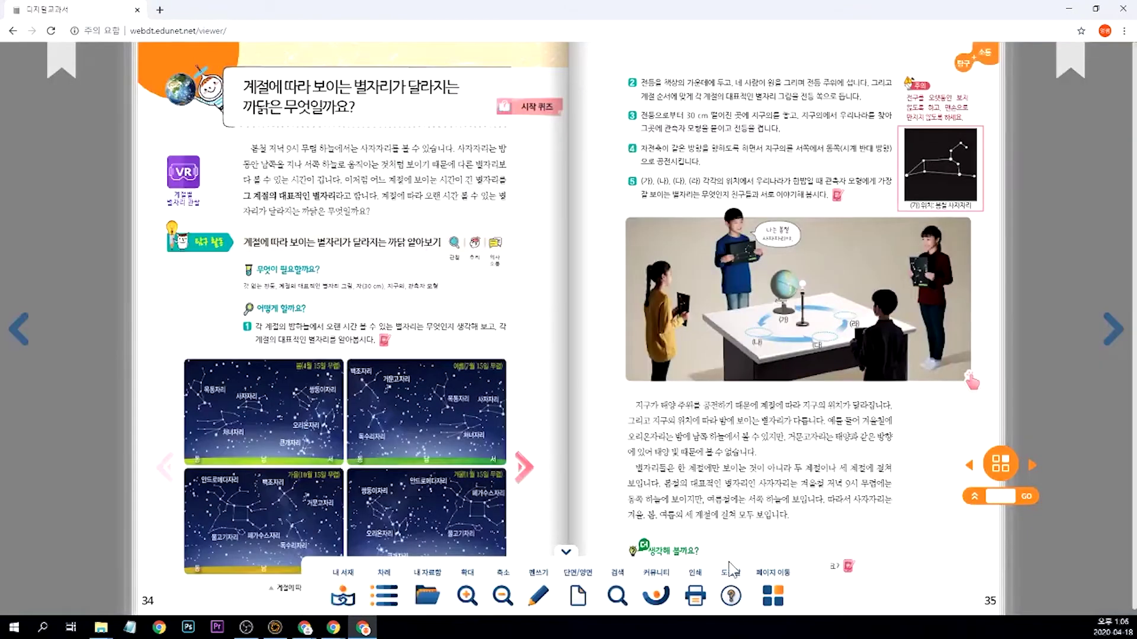
# View the viewer's 도움말, looking over the 교과서 메뉴 and 본문메뉴 function descriptions, and close it
pyautogui.click(731, 595)
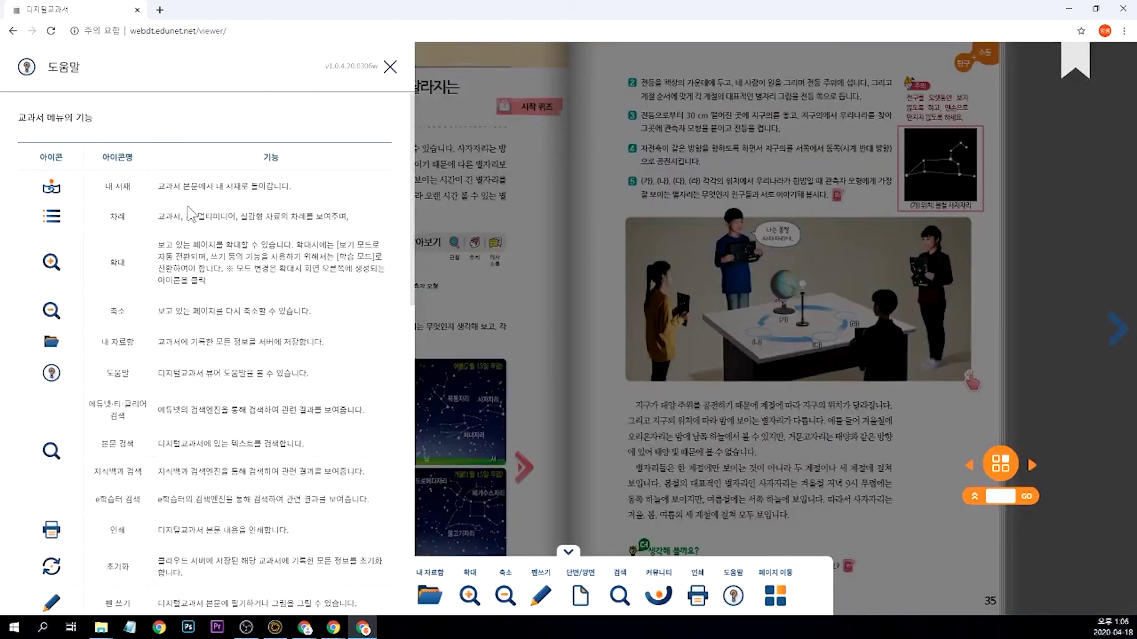
pyautogui.scroll(-6, 201, 219)
pyautogui.scroll(-7, 204, 228)
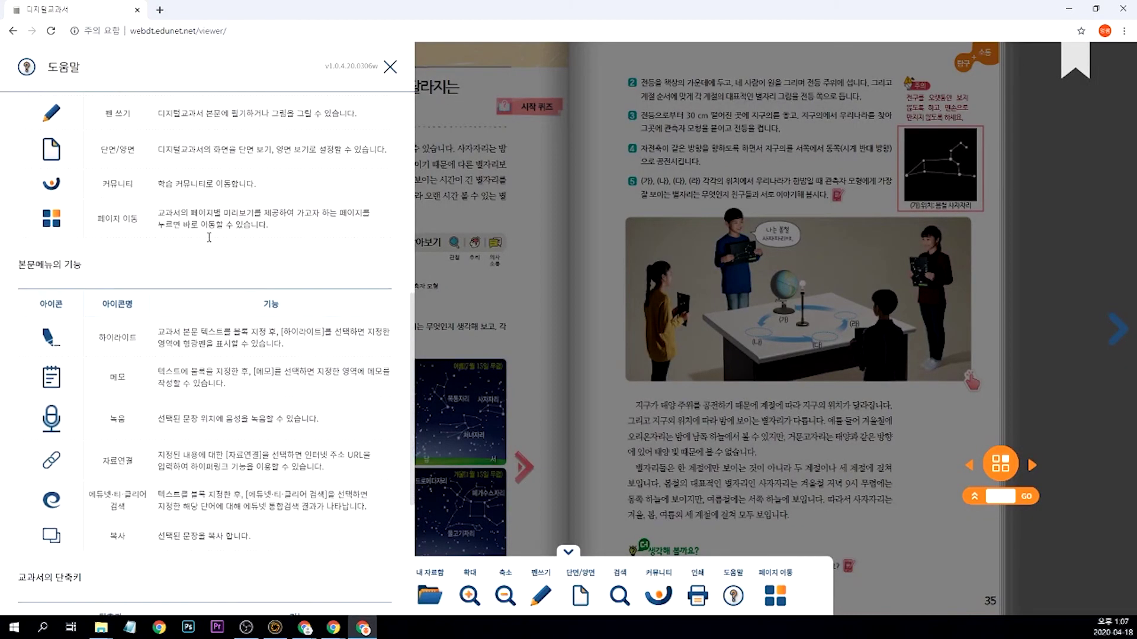
pyautogui.click(391, 66)
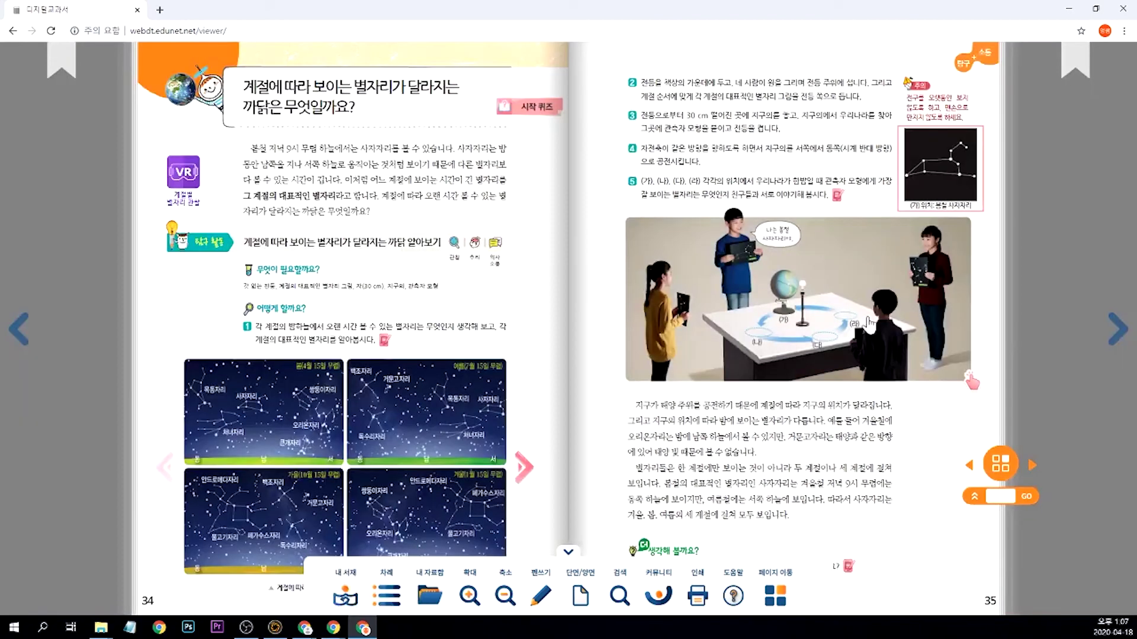
# Show the 페이지 이동 page thumbnails and advance to pages 36–37
pyautogui.click(775, 595)
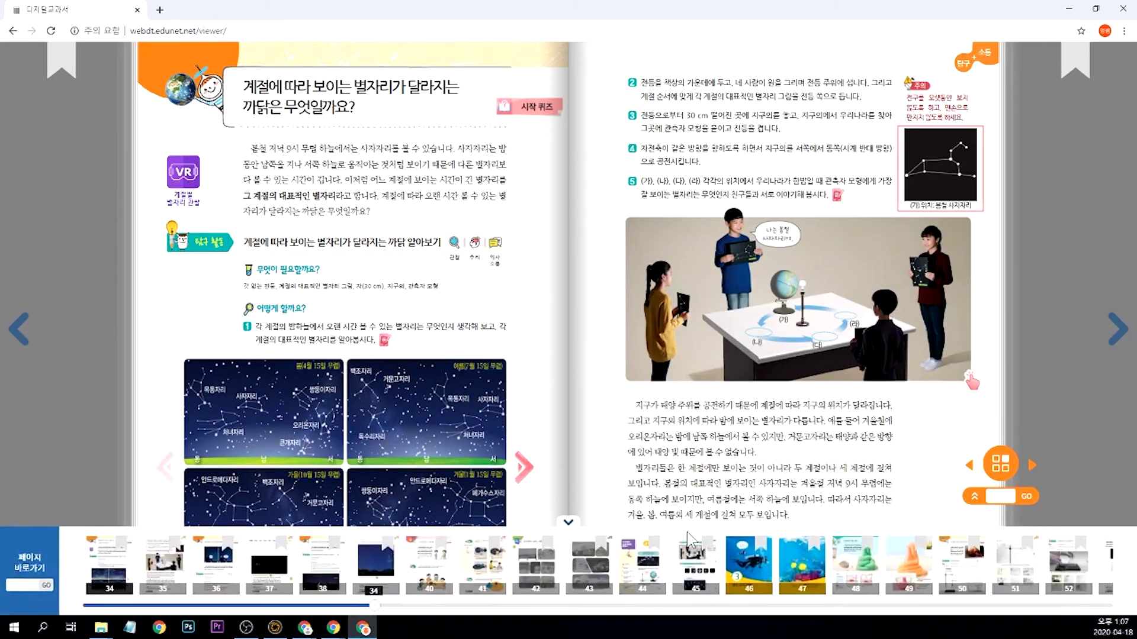
pyautogui.click(1118, 330)
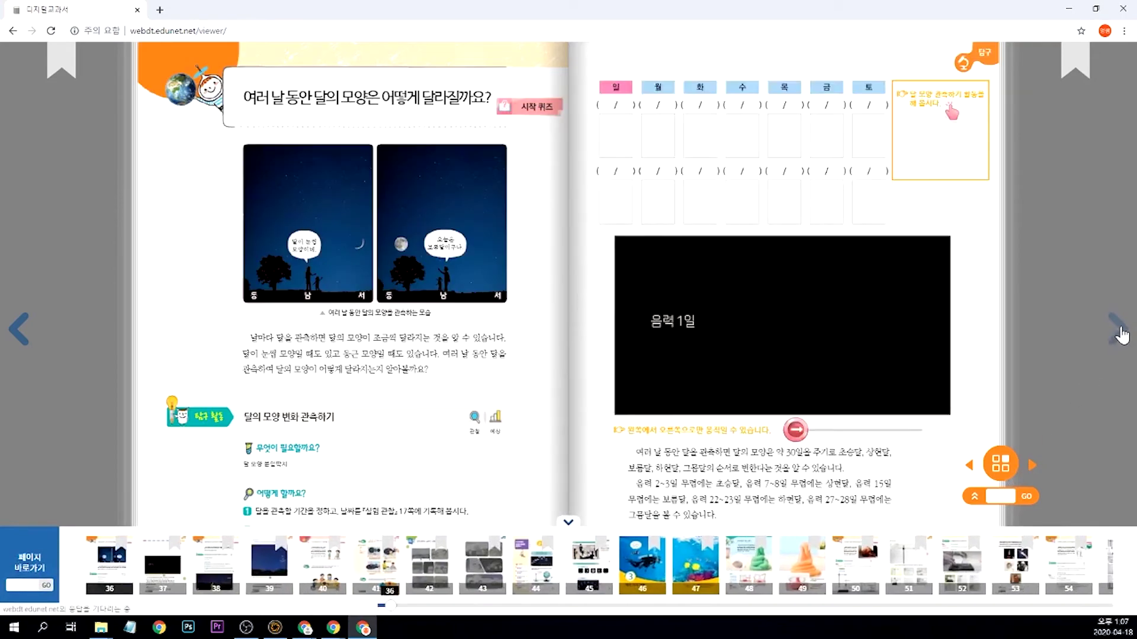
# Page forward from 36–37 to 40–41, and move through the thumbnail slider to page 84
pyautogui.click(1119, 331)
pyautogui.click(1121, 333)
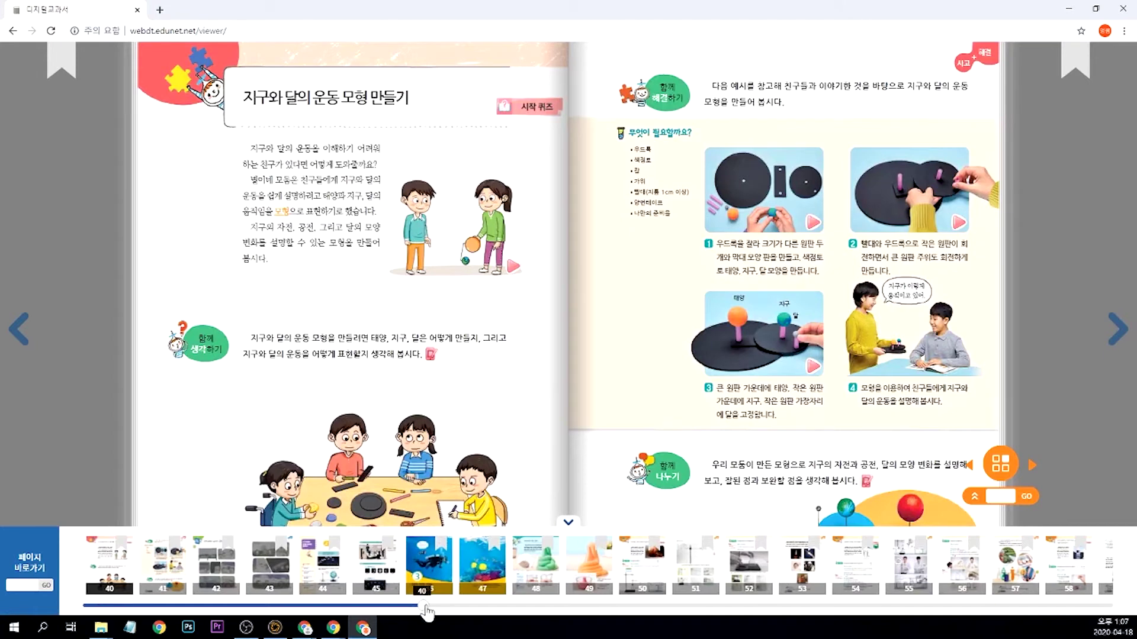
pyautogui.moveTo(426, 611); pyautogui.dragTo(696, 586)
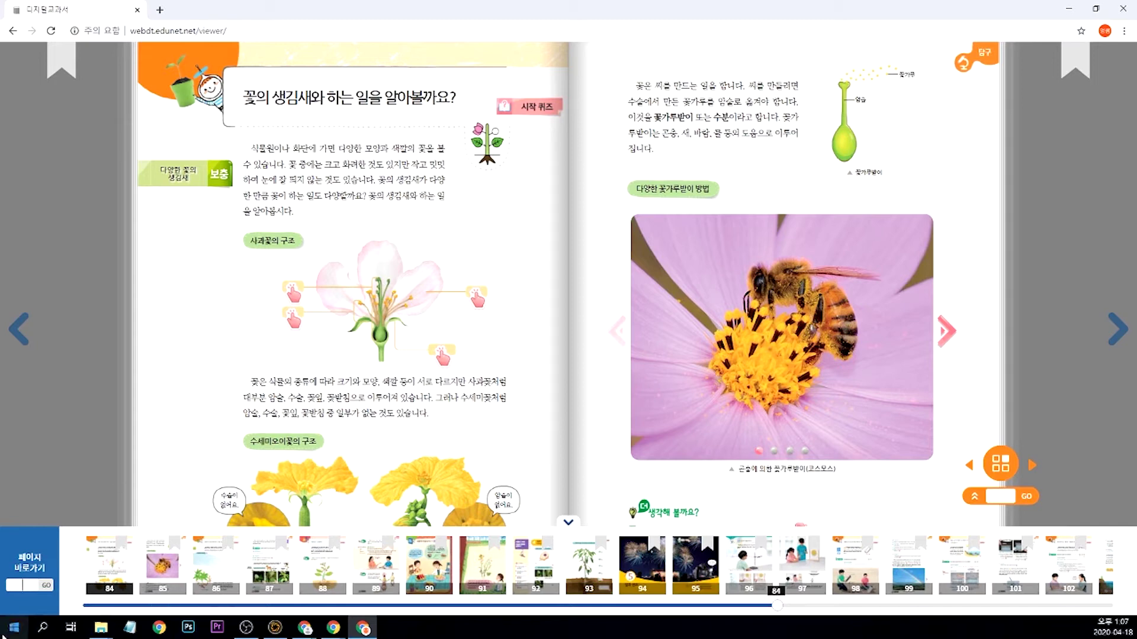
# Jump directly to page 30, close the page thumbnails, and move the 지구의 낮과 밤 slider to the end of its track
pyautogui.write('30')
pyautogui.press('Return')
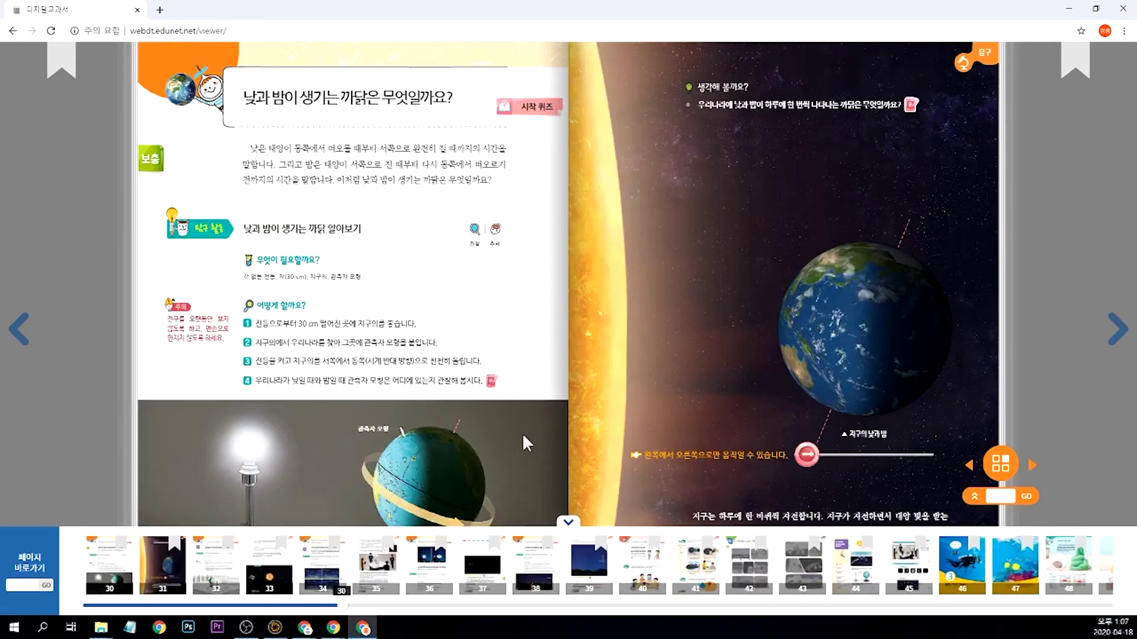
pyautogui.click(568, 522)
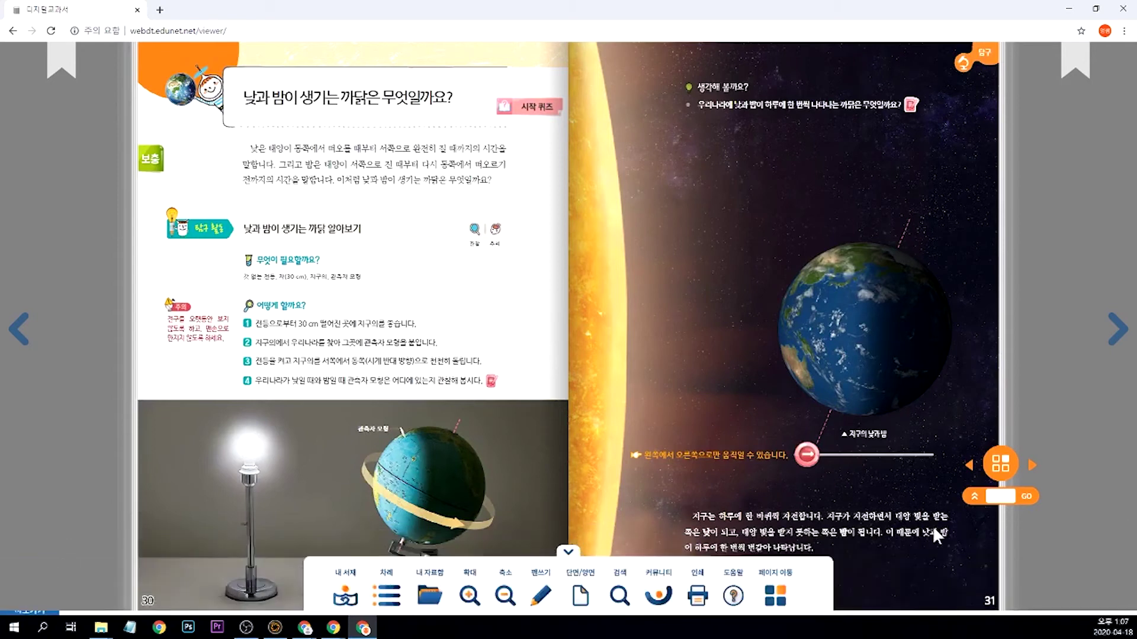
pyautogui.moveTo(806, 456); pyautogui.dragTo(922, 465)
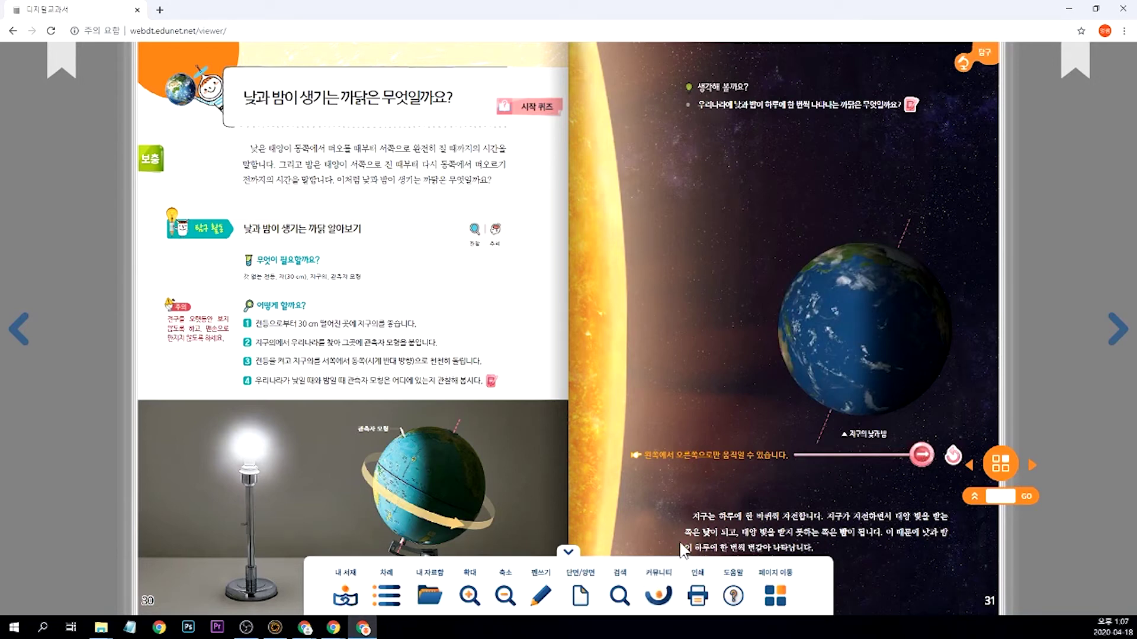
# Show the 커뮤니티 options for 위두랑, dismiss them, and demonstrate collapsing the viewer's menu, leaving it hidden
pyautogui.click(656, 596)
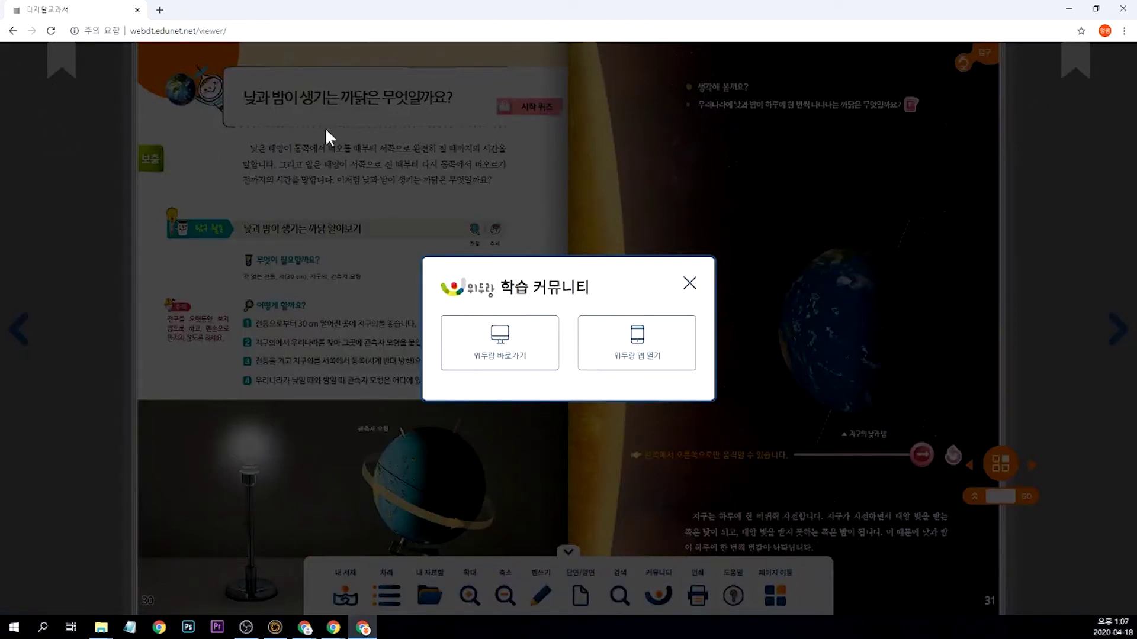
pyautogui.click(674, 338)
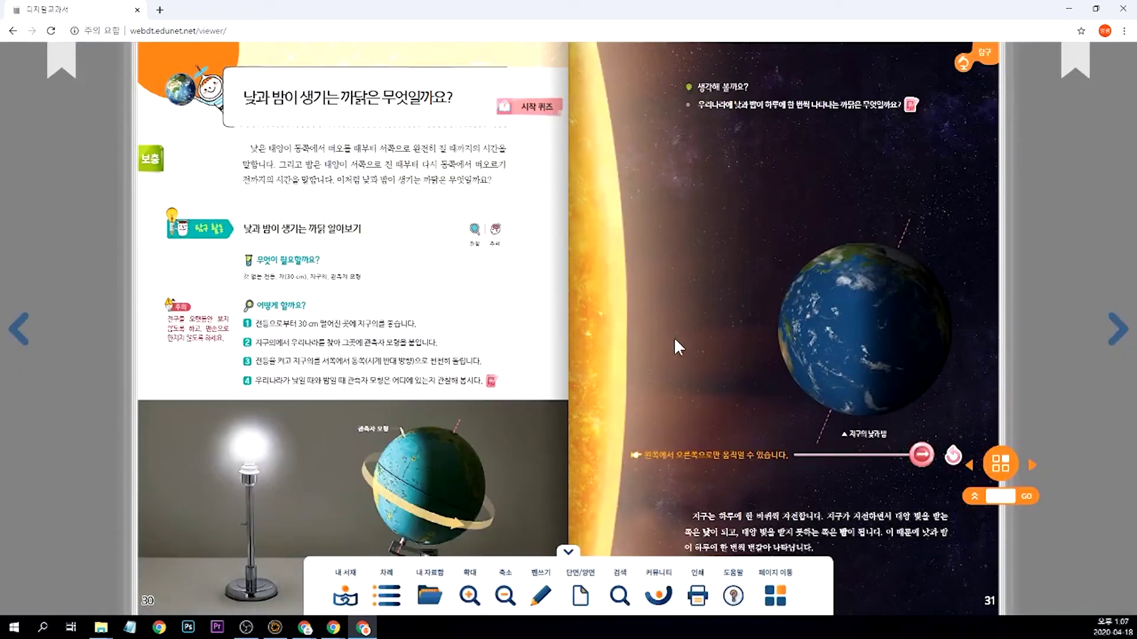
pyautogui.click(569, 555)
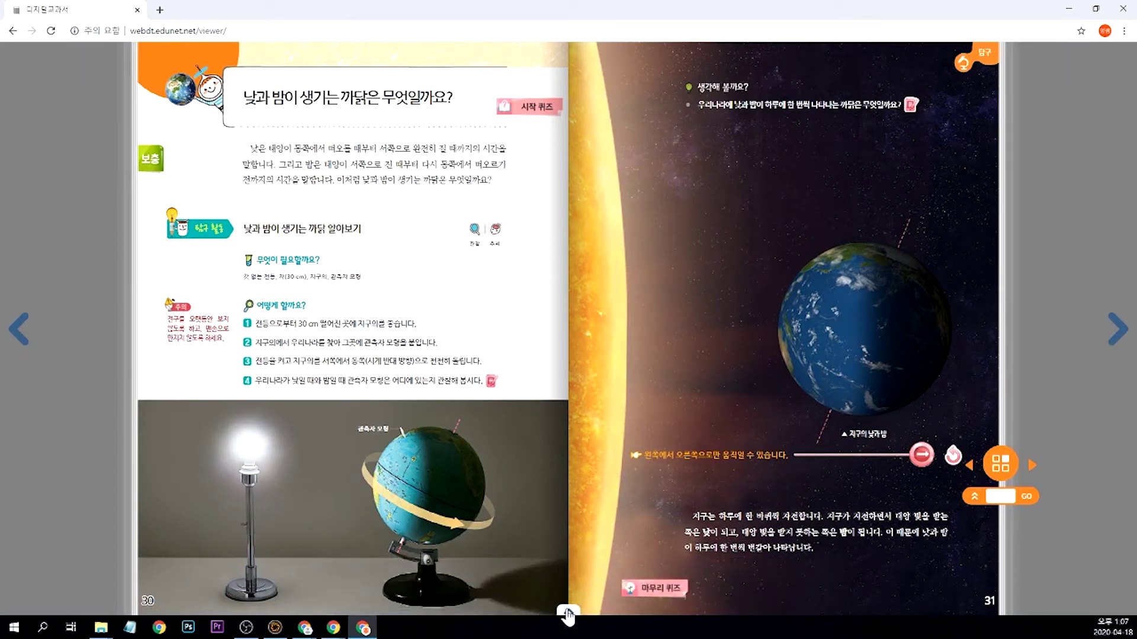
pyautogui.click(568, 613)
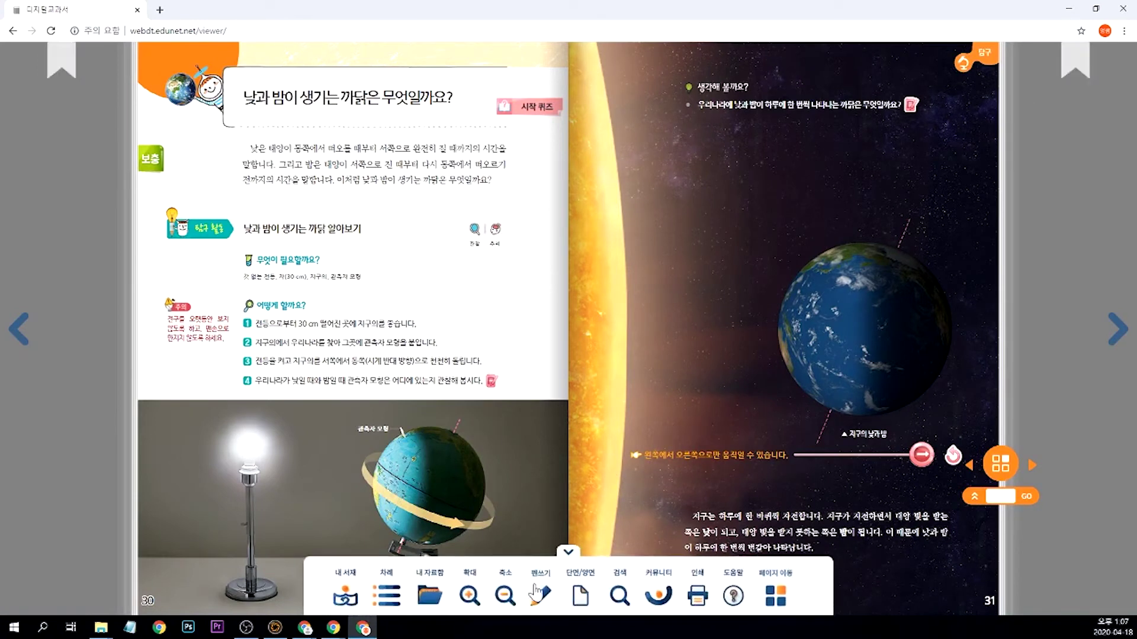
pyautogui.click(569, 552)
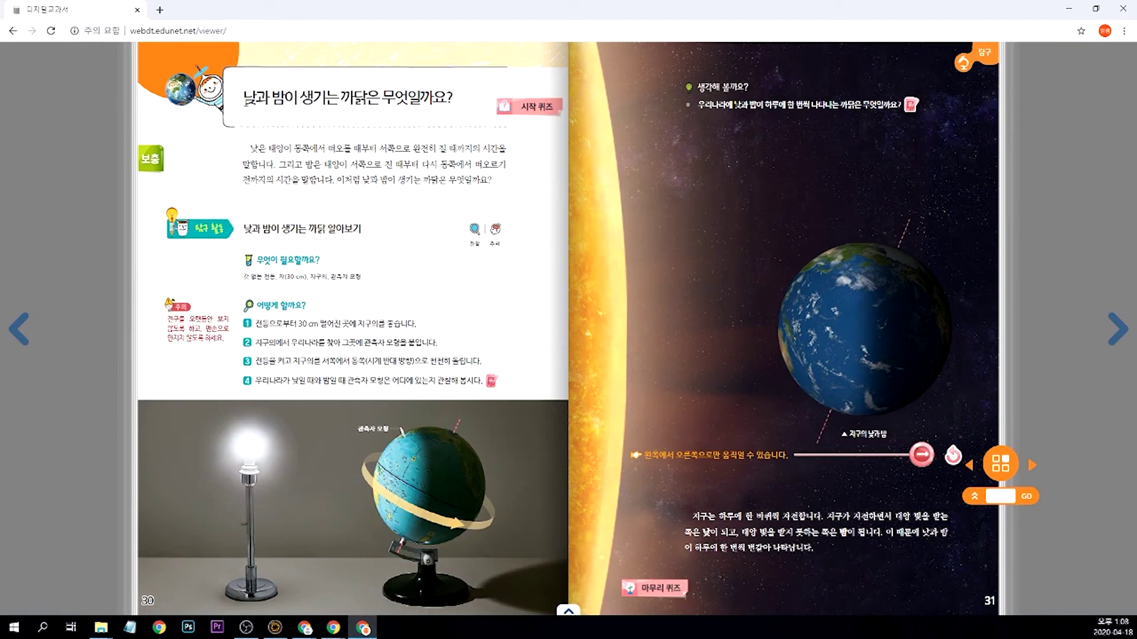
# Highlight 낮과 밤이 생기는 까닭 in the page 30 heading in yellow
pyautogui.moveTo(243, 98); pyautogui.dragTo(367, 98)
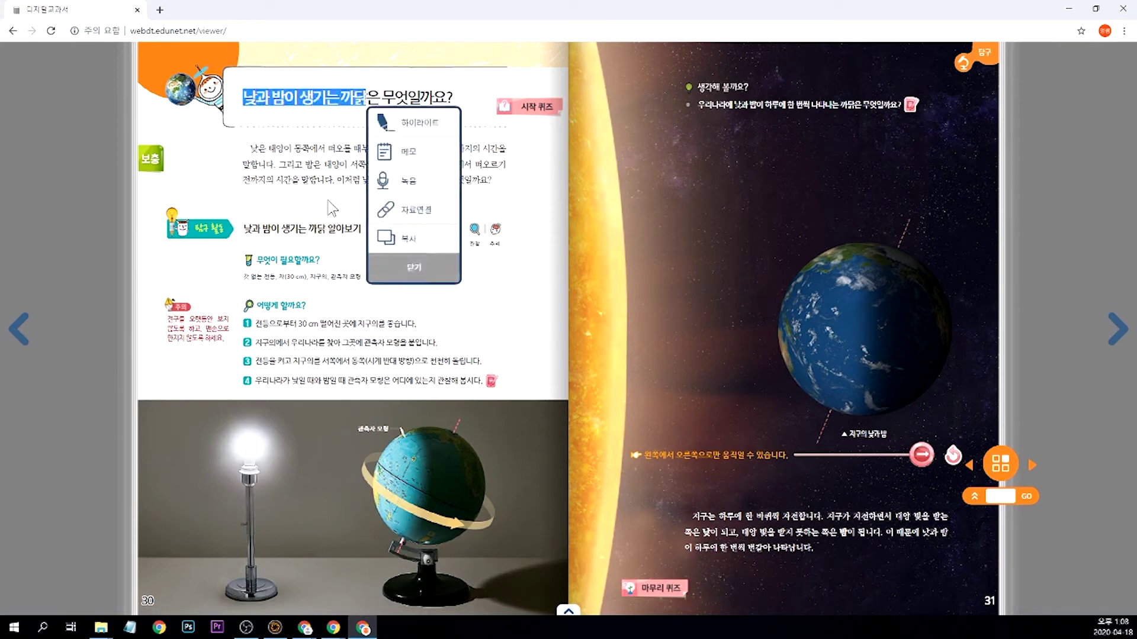
pyautogui.click(413, 124)
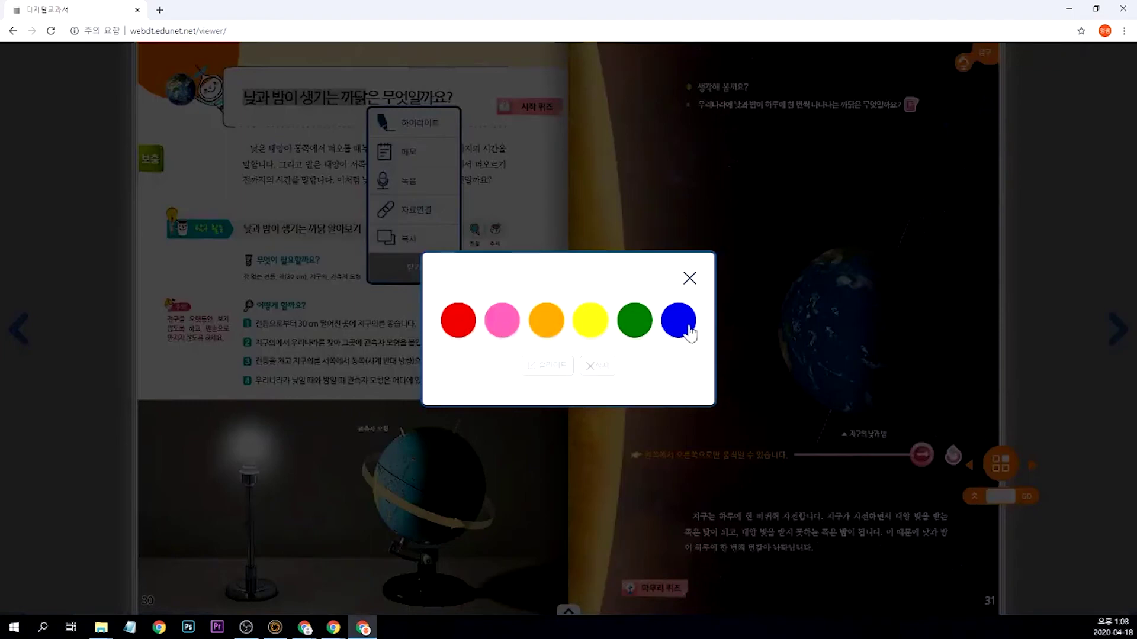
pyautogui.click(590, 320)
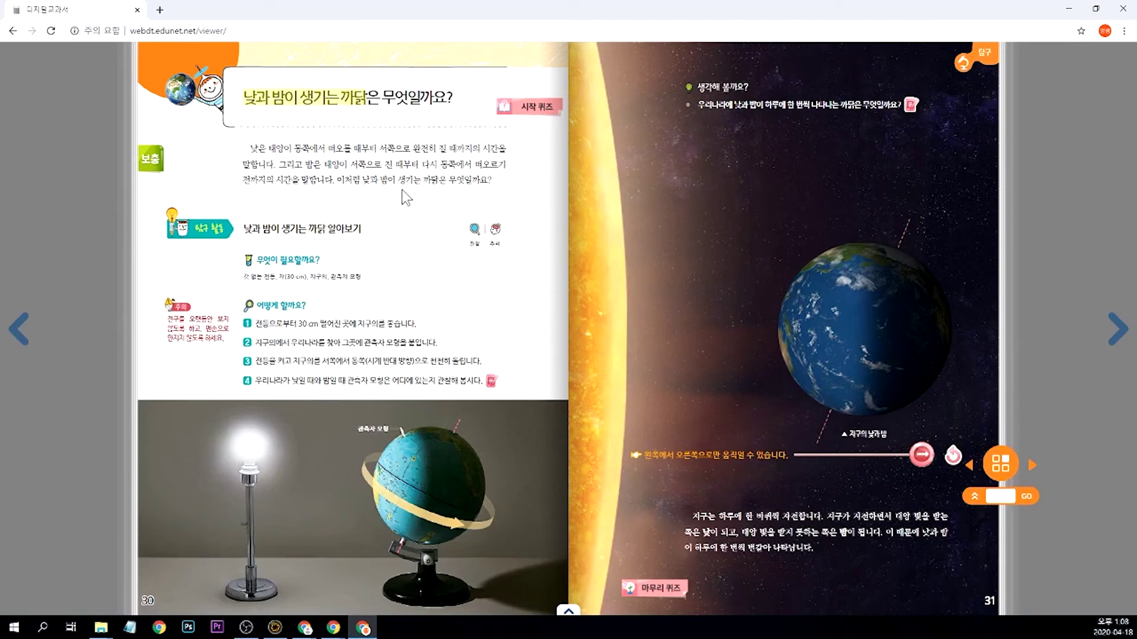
# Highlight 처럼 낮과 밤이 생기는 까닭은 무엇일까요 at the end of the introductory paragraph in red
pyautogui.moveTo(341, 182); pyautogui.dragTo(489, 183)
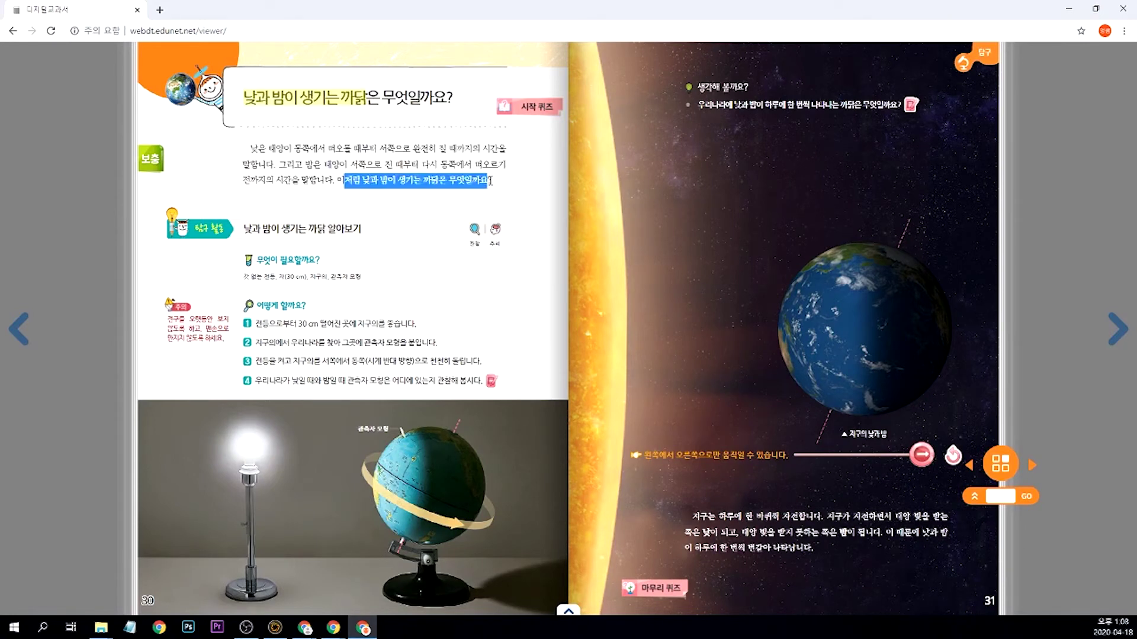
pyautogui.click(520, 216)
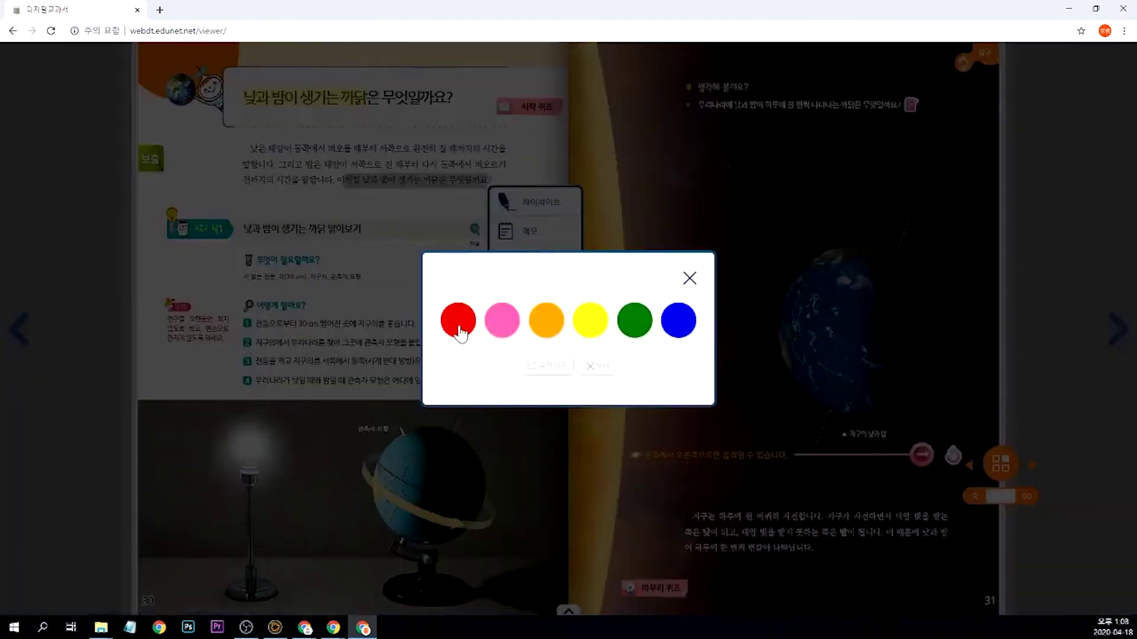
pyautogui.click(458, 325)
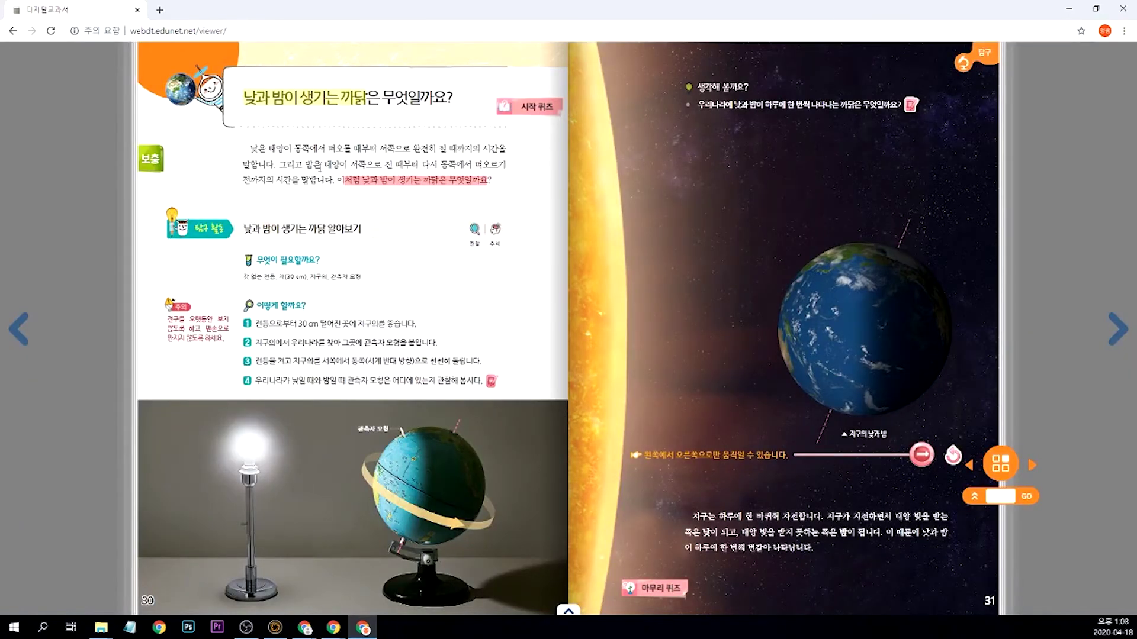
# Highlight 동쪽에서 떠오를 in the paragraph's first line in yellow
pyautogui.moveTo(292, 146); pyautogui.dragTo(352, 148)
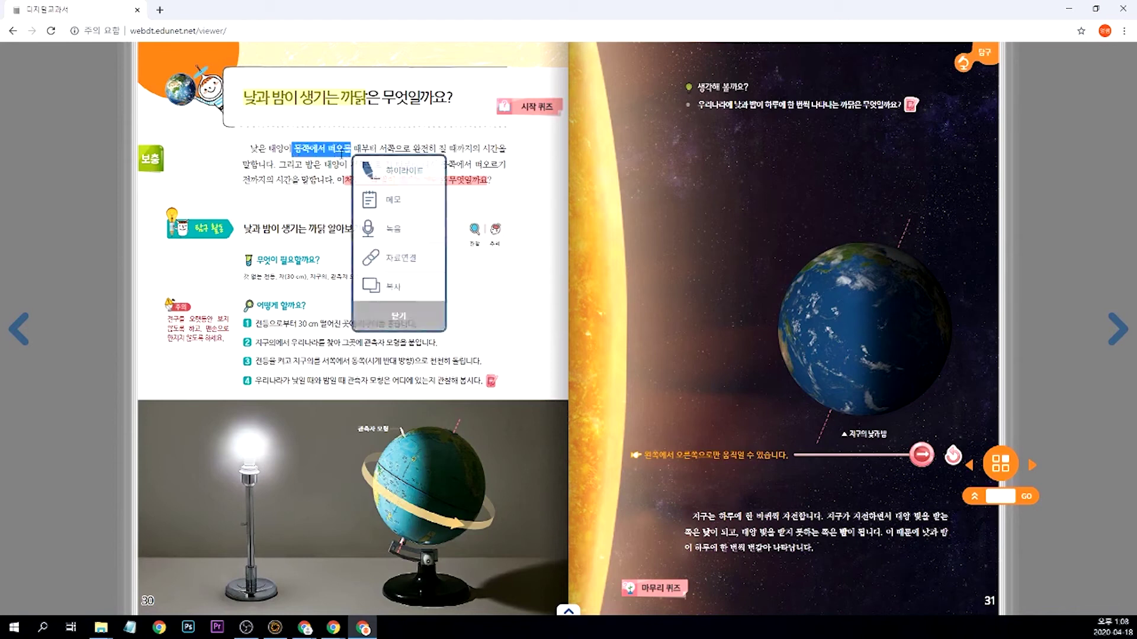
pyautogui.click(382, 173)
pyautogui.click(590, 318)
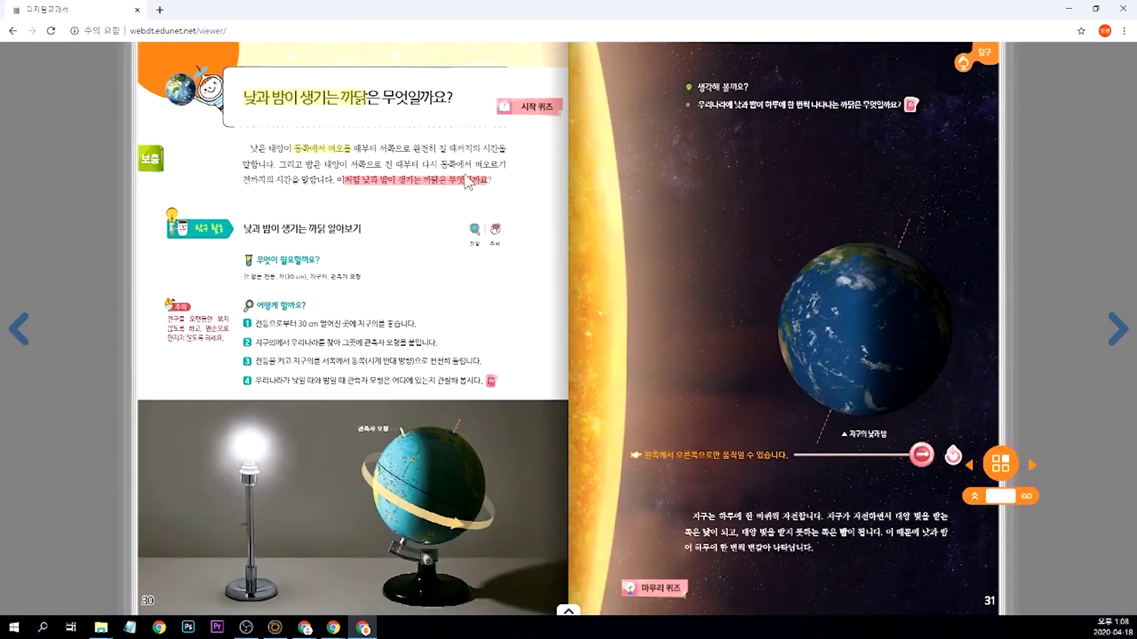
# View the 하이라이트 슬라이드 from the heading's highlight, filtering by colour and browsing the yellow highlights
pyautogui.click(317, 109)
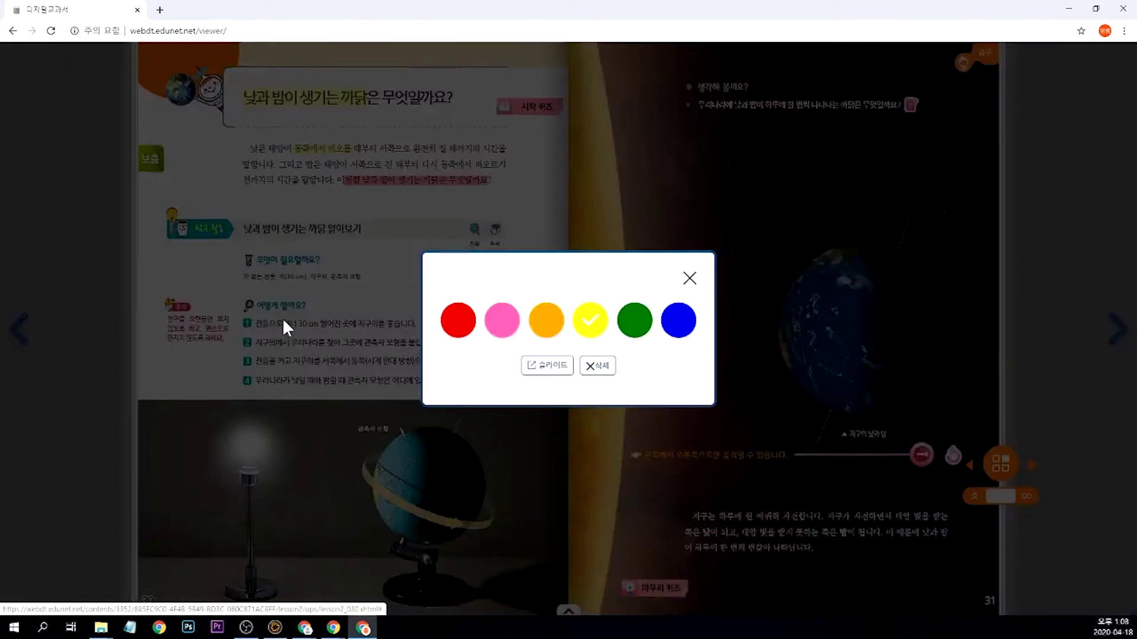
pyautogui.click(538, 372)
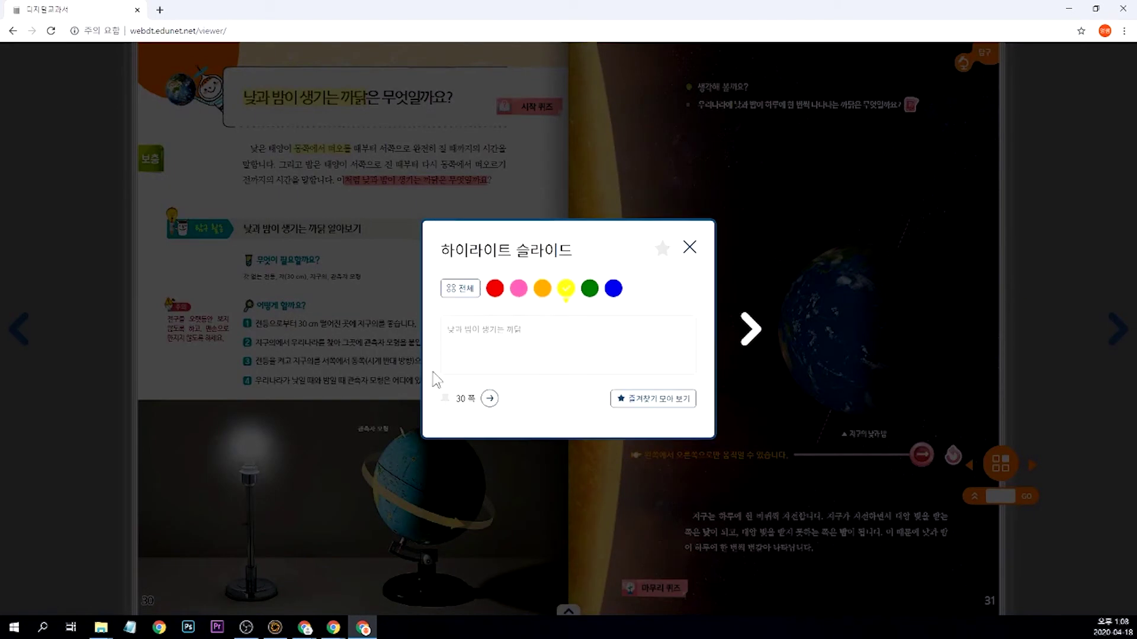
pyautogui.click(495, 289)
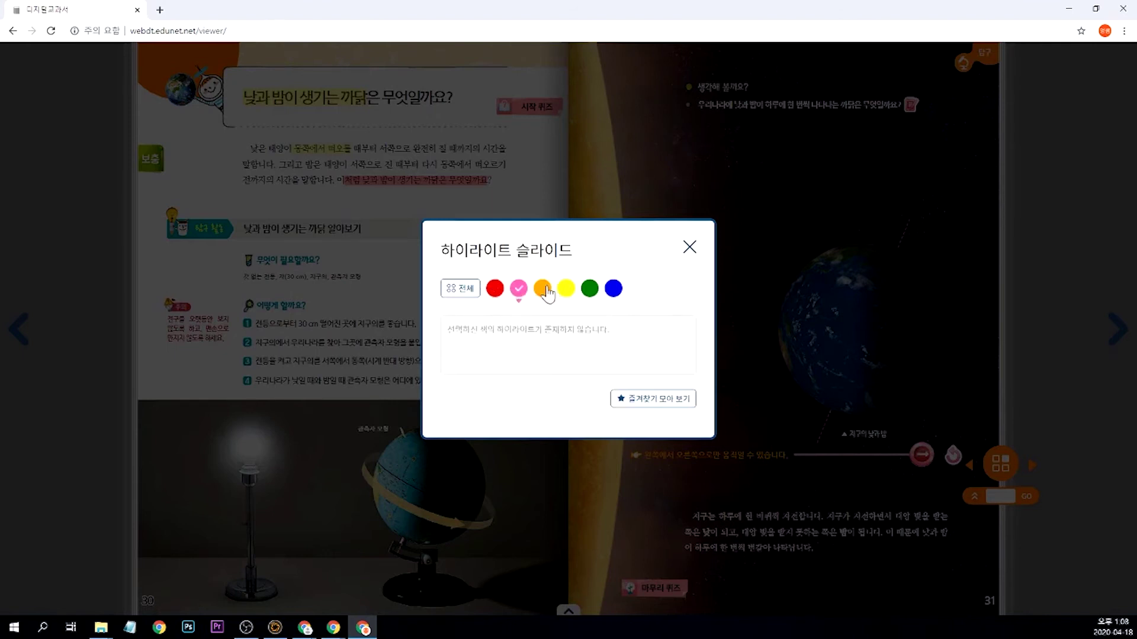
pyautogui.click(566, 289)
pyautogui.click(748, 336)
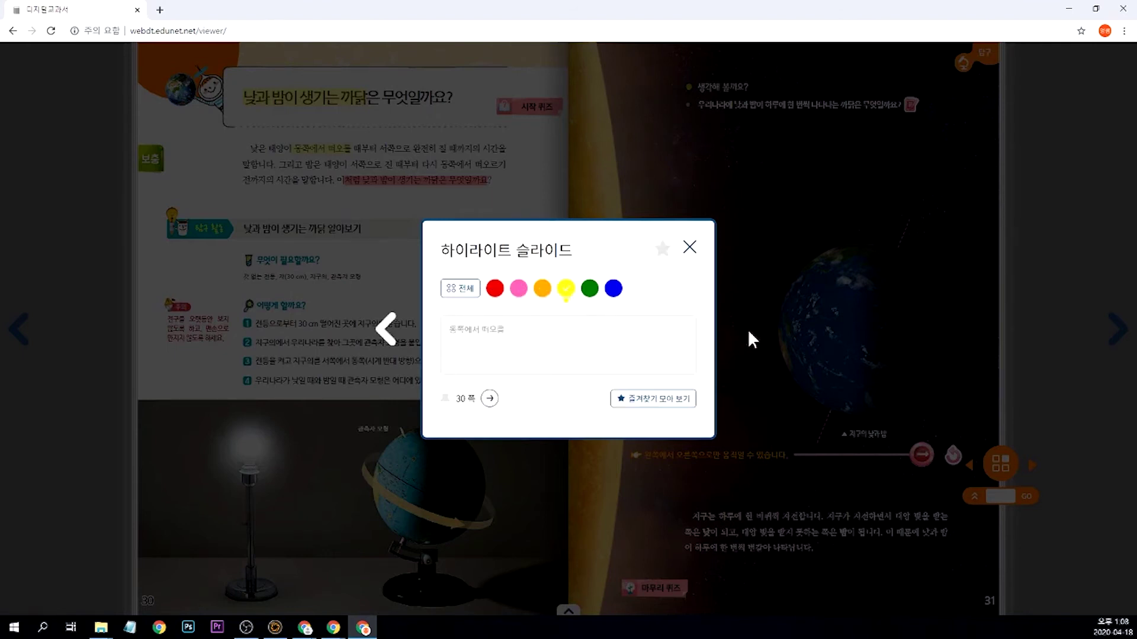
pyautogui.click(389, 335)
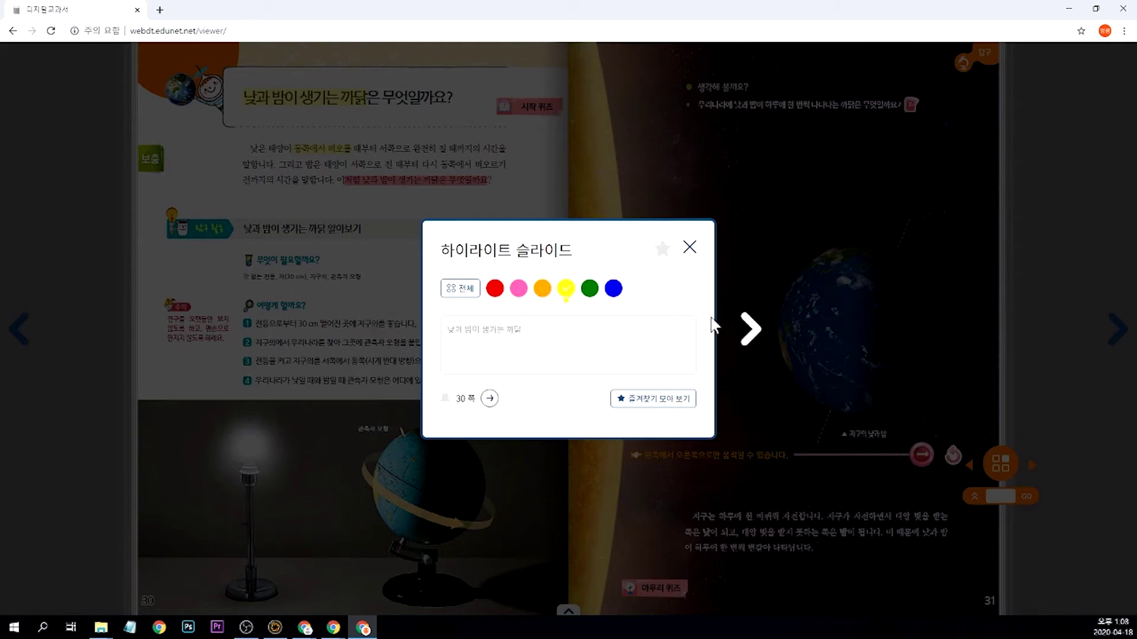
pyautogui.click(750, 329)
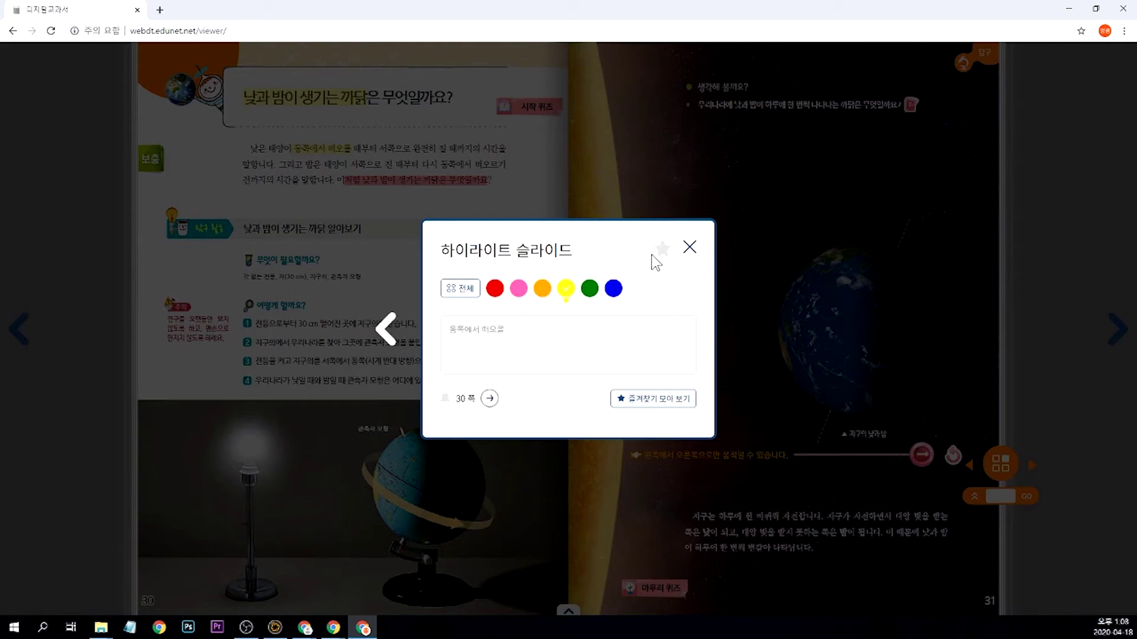
# Toggle the favourite star on the 동쪽에서 떠오를 highlight slide, and close the slides
pyautogui.click(662, 249)
pyautogui.click(662, 253)
pyautogui.click(665, 248)
pyautogui.click(664, 250)
pyautogui.click(663, 254)
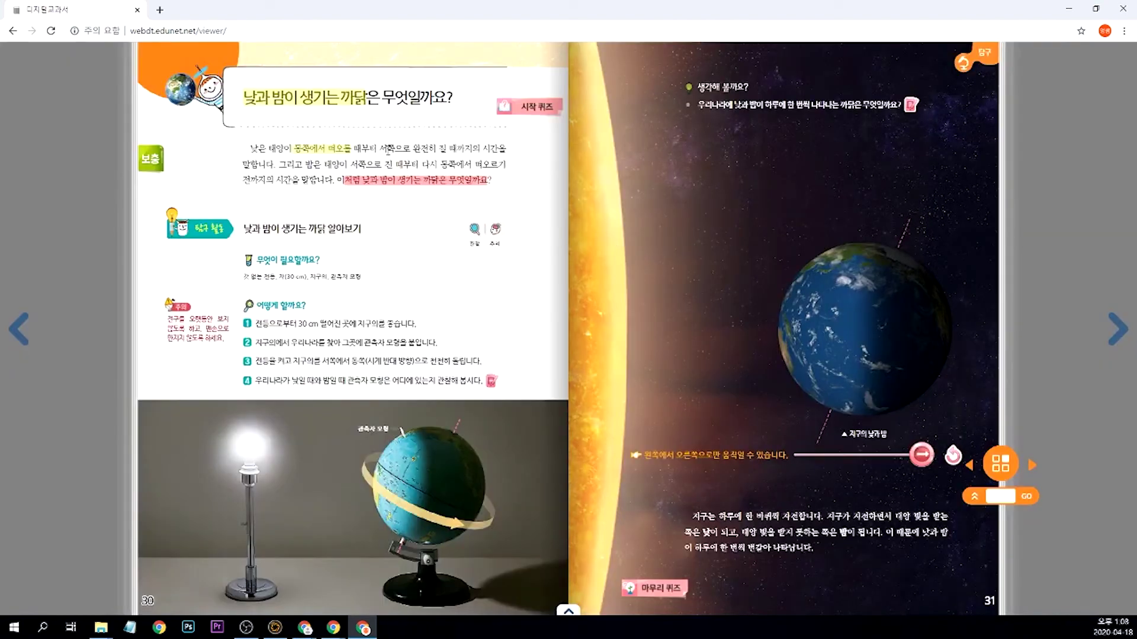
# Save a memo reading 내용 on the phrase 서쪽으로 완전히 질, and reopen it to check the saved text
pyautogui.moveTo(394, 149); pyautogui.dragTo(449, 149)
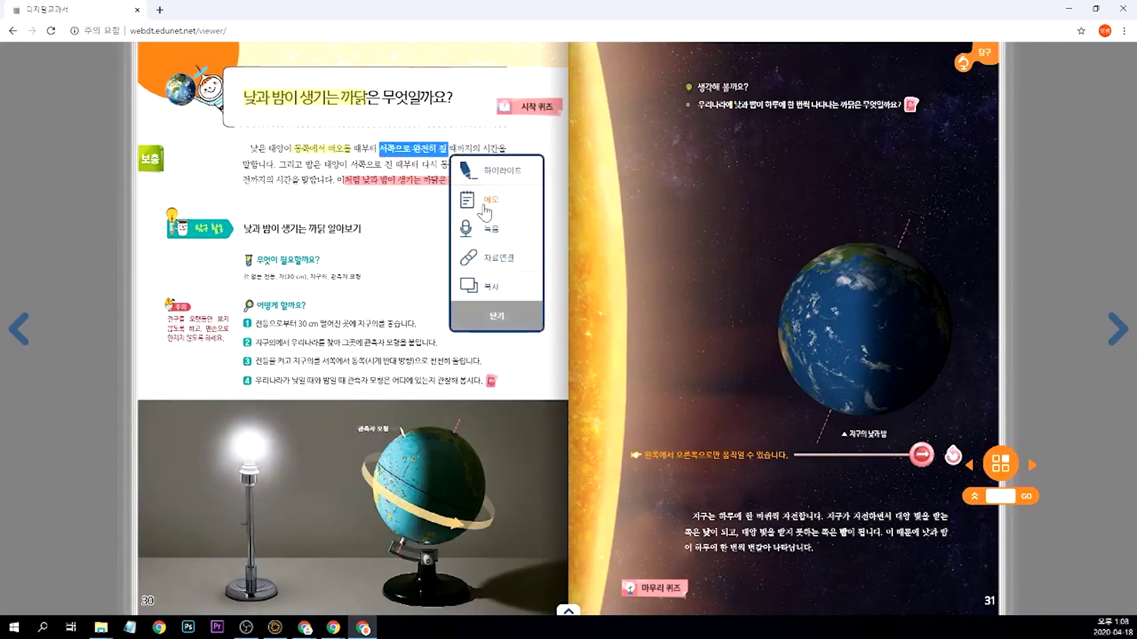
pyautogui.click(486, 205)
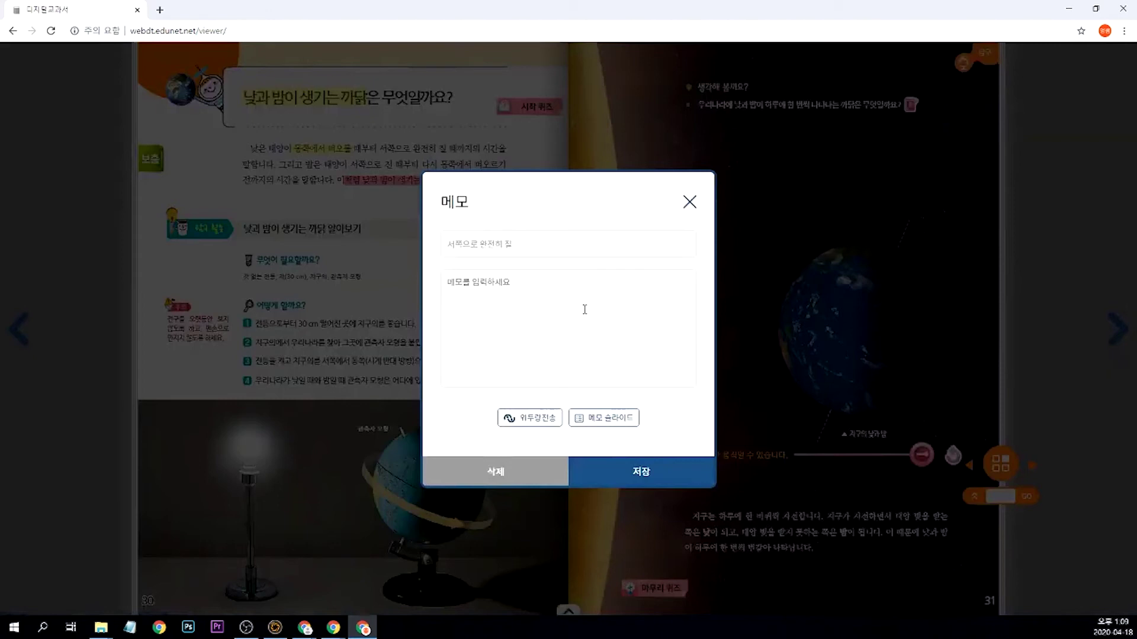
pyautogui.click(483, 293)
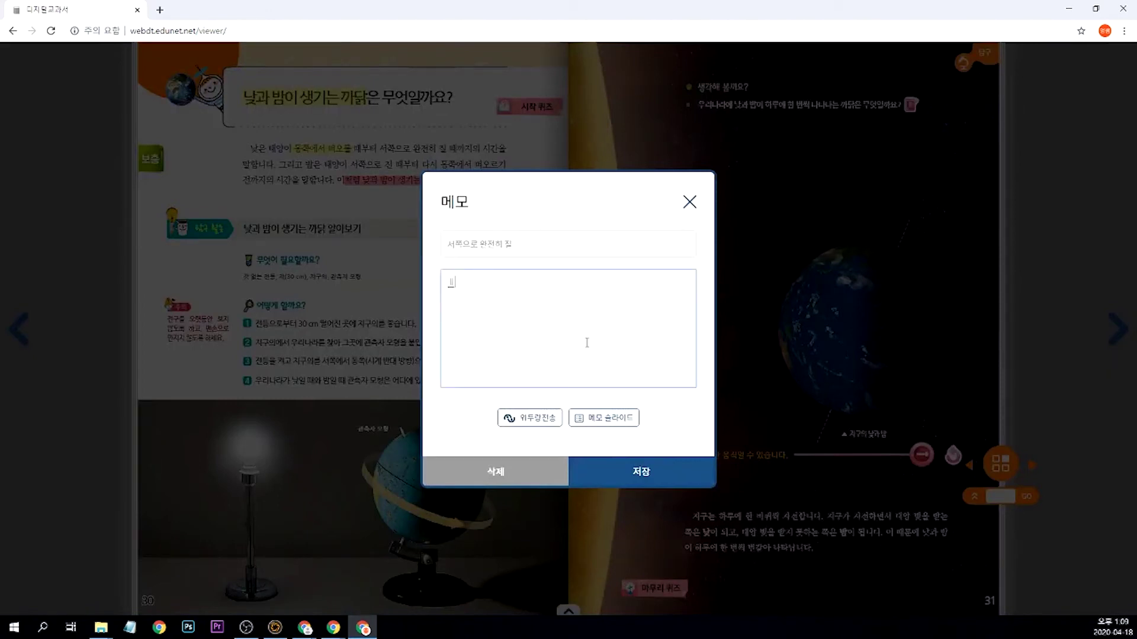
pyautogui.write('내용')
pyautogui.click(640, 482)
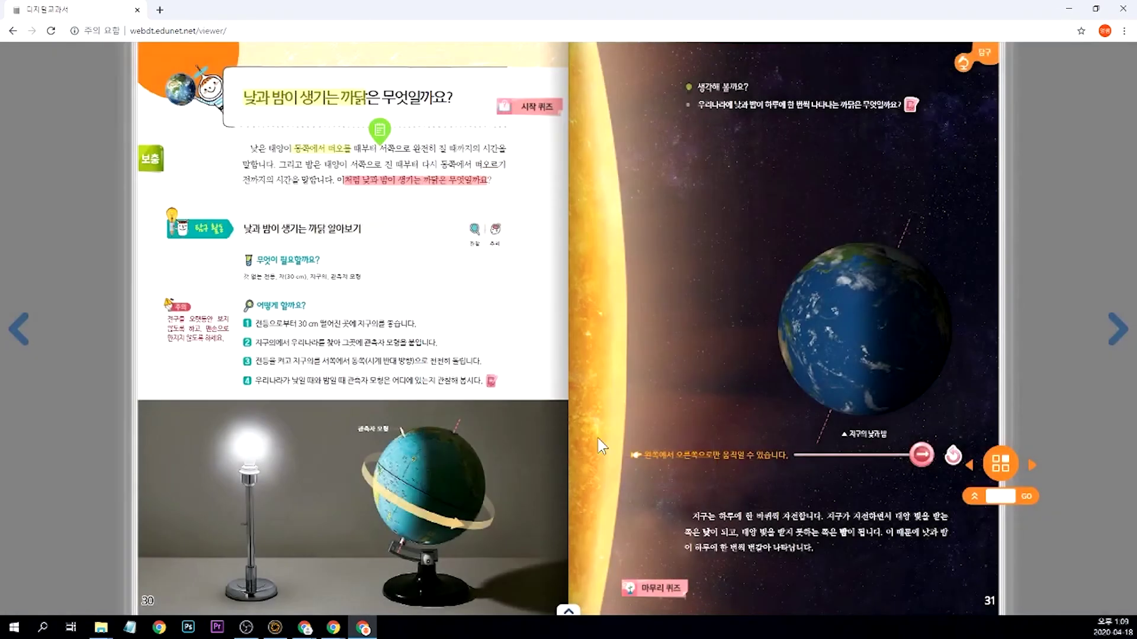
pyautogui.click(379, 131)
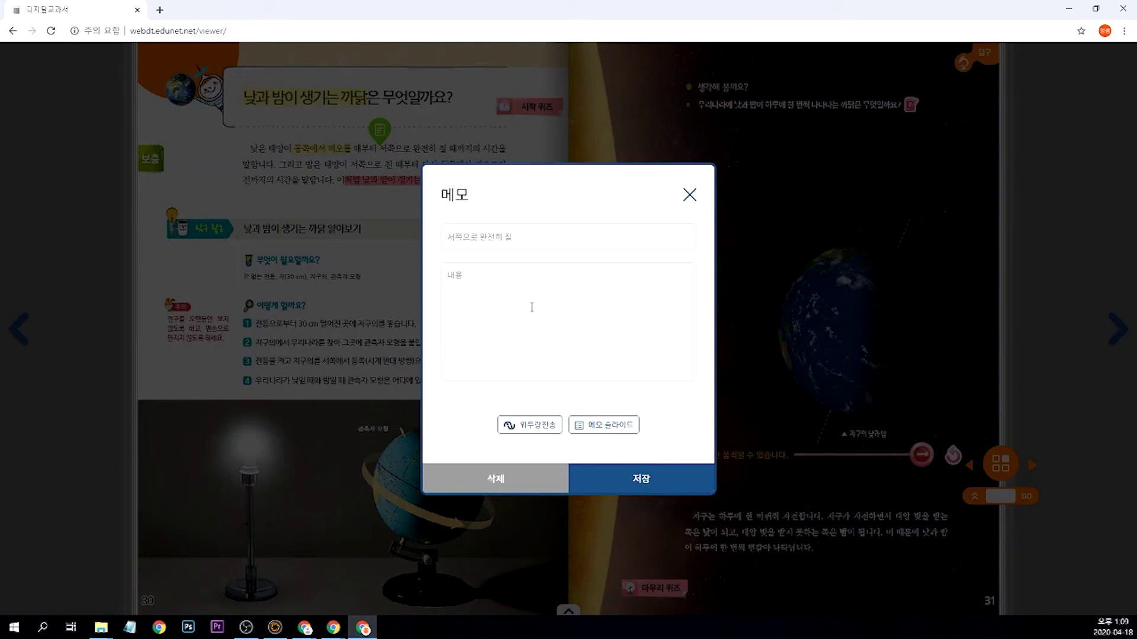
pyautogui.click(690, 197)
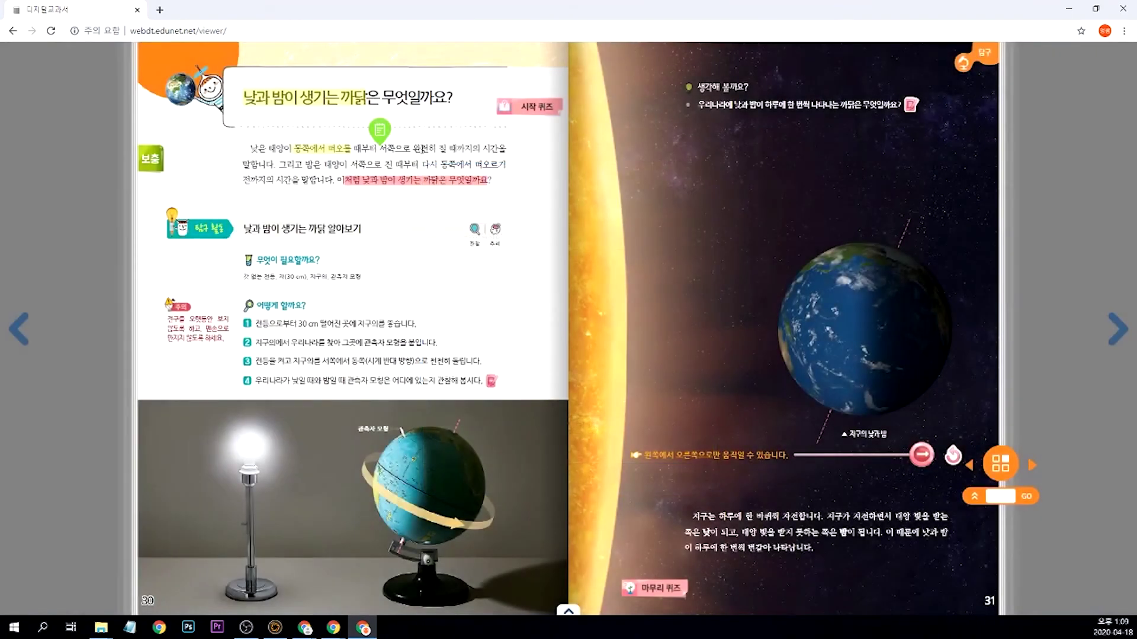
# Save a second memo reading ㅎㅎㅎ on the phrase 전히 질 때
pyautogui.moveTo(420, 149); pyautogui.dragTo(443, 153)
pyautogui.click(498, 207)
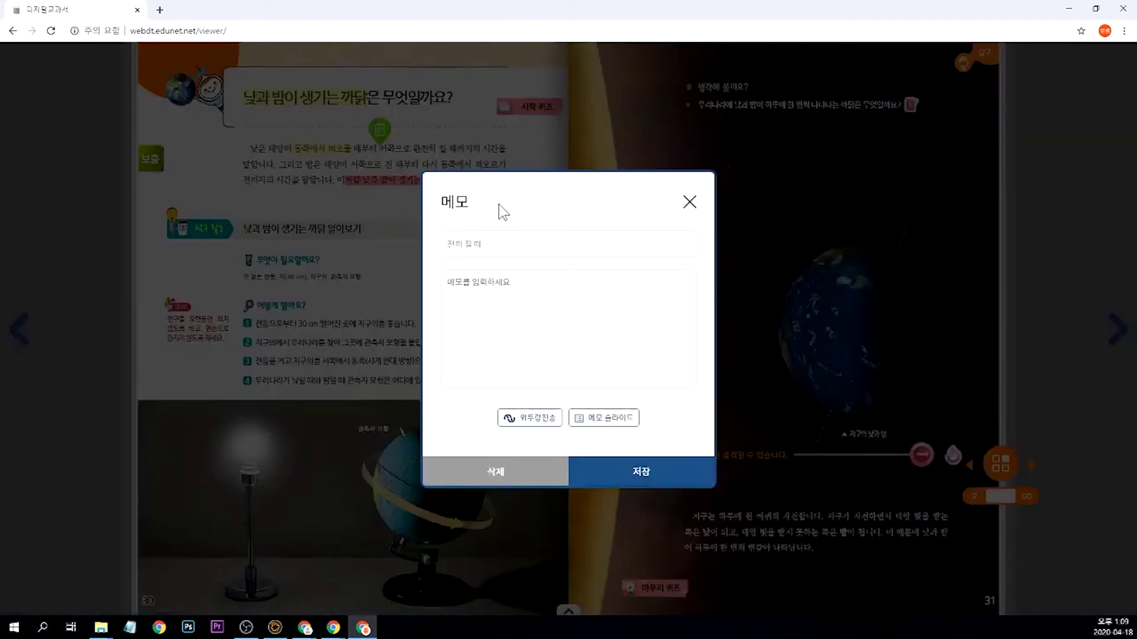
pyautogui.write('메모')
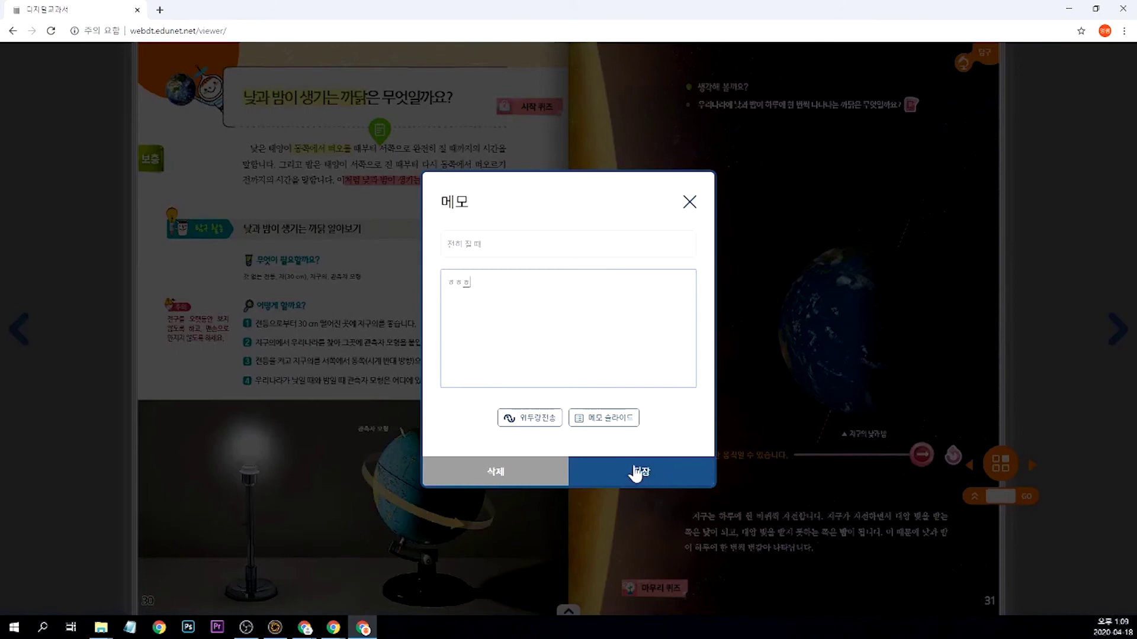
pyautogui.click(635, 477)
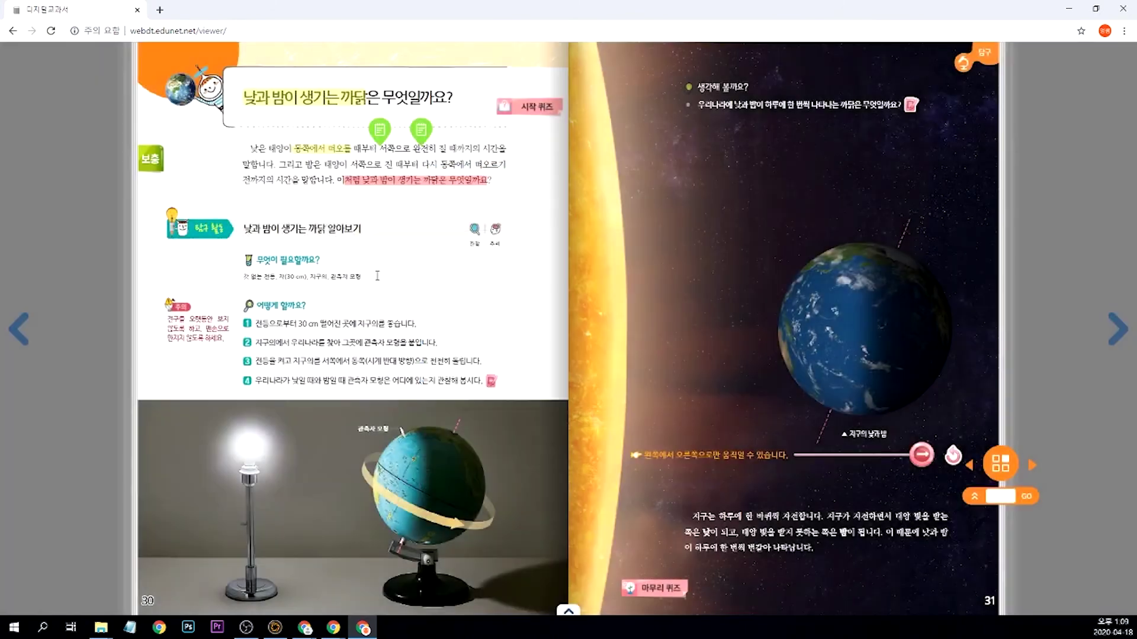
# View the 메모 슬라이드 from the memo on 전히 질 때, browse between the two memos, and close the slides
pyautogui.click(423, 129)
pyautogui.click(614, 427)
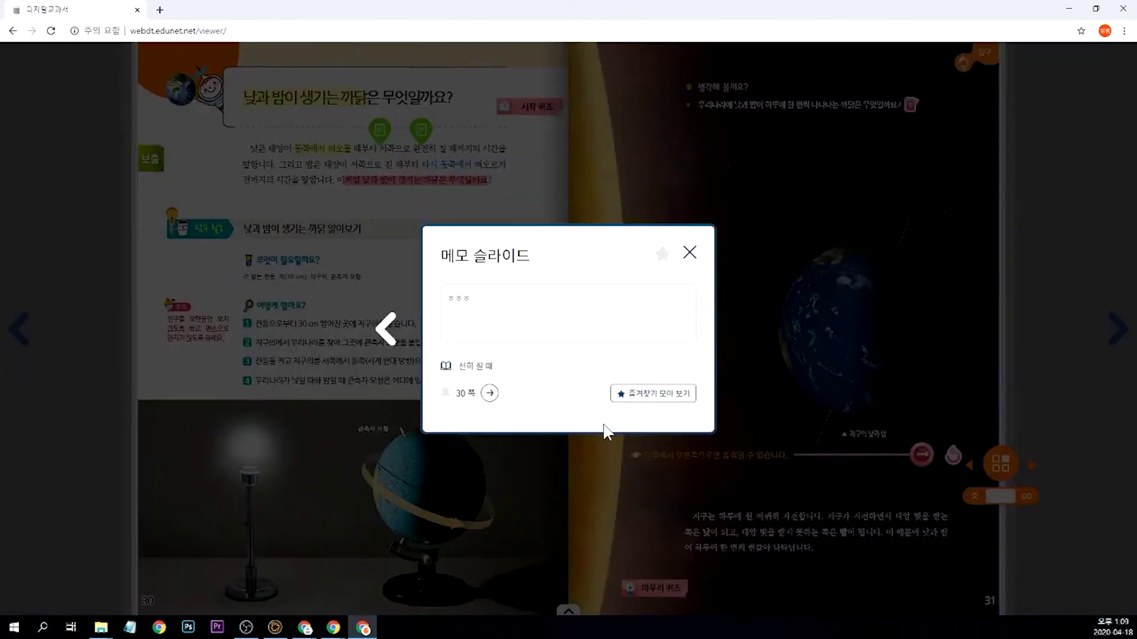
pyautogui.click(385, 327)
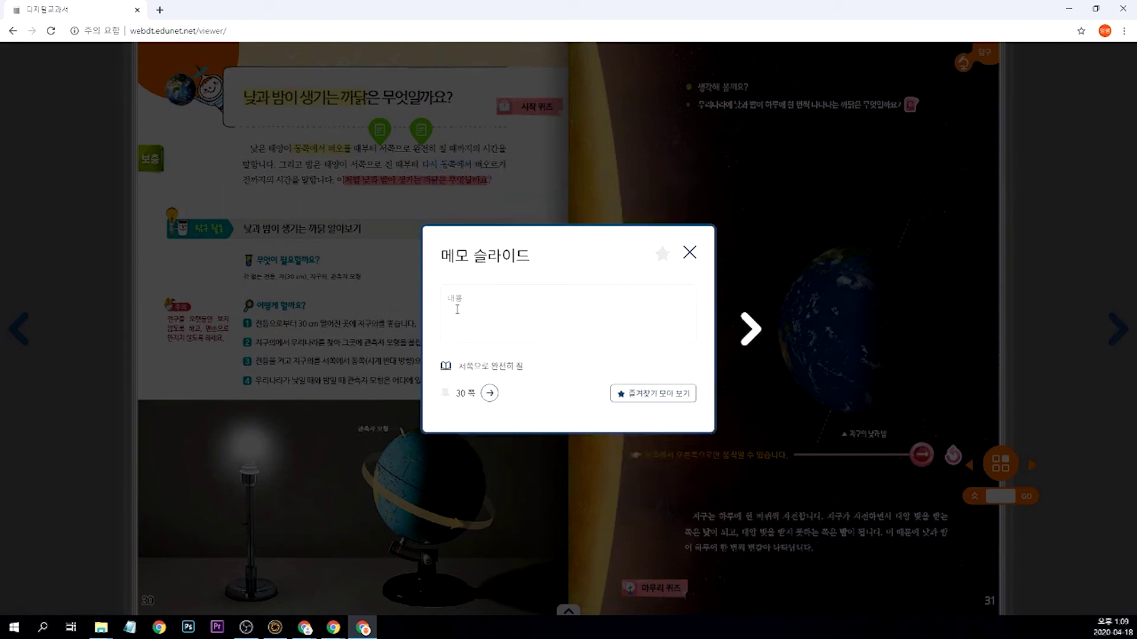
pyautogui.click(749, 329)
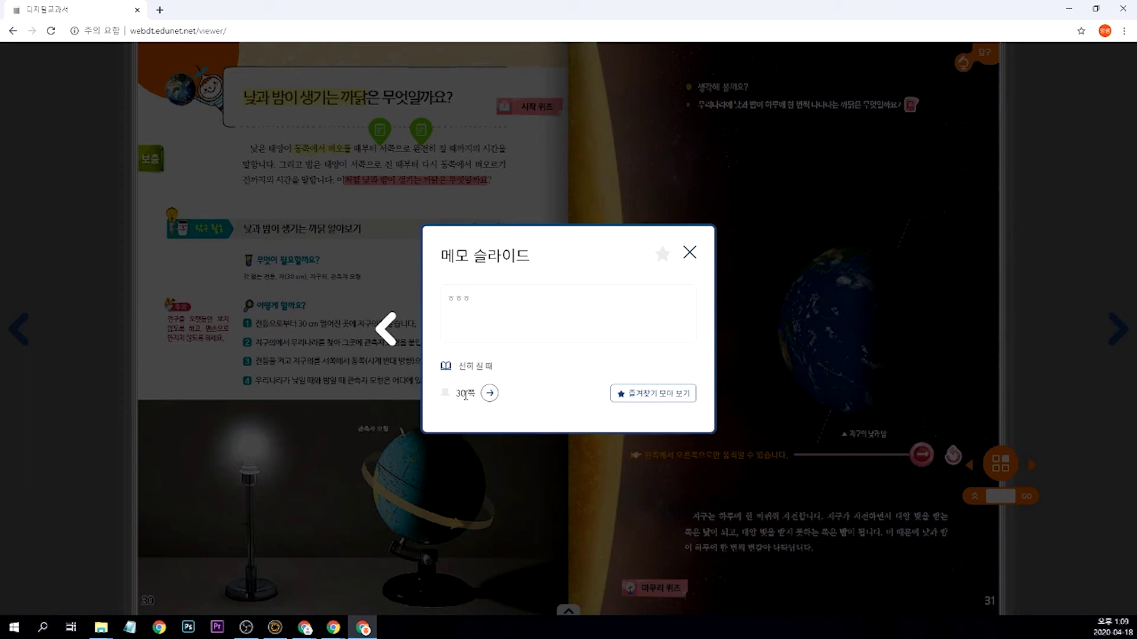
pyautogui.click(689, 253)
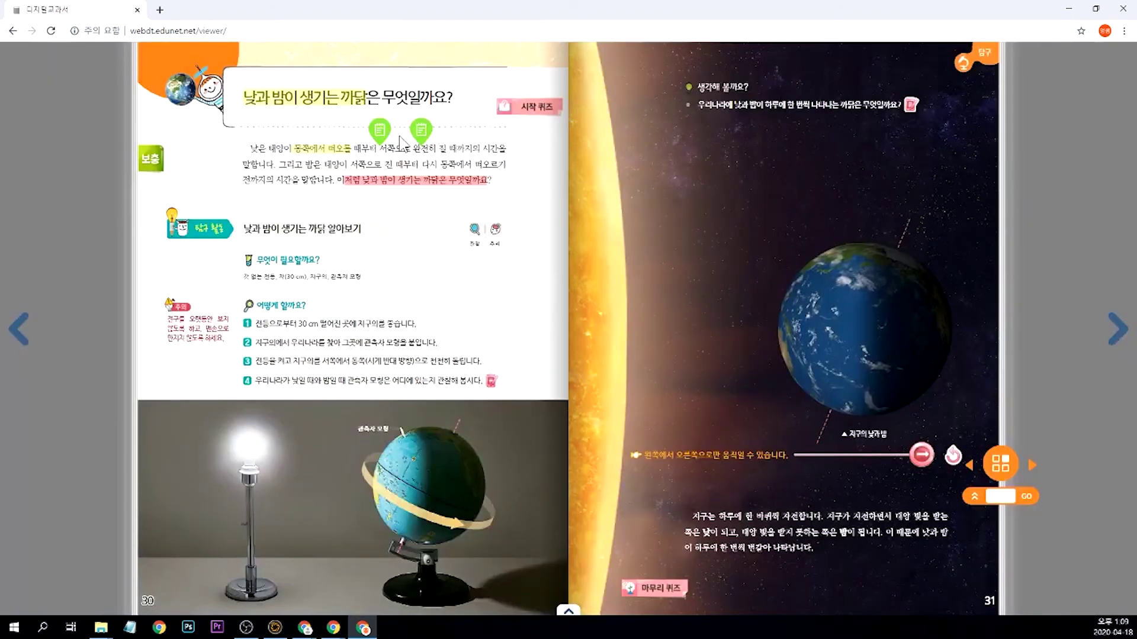
# Reopen the memo on 전히 질 때 to view its text and 위두랑전송 option, and close it without changes
pyautogui.click(421, 126)
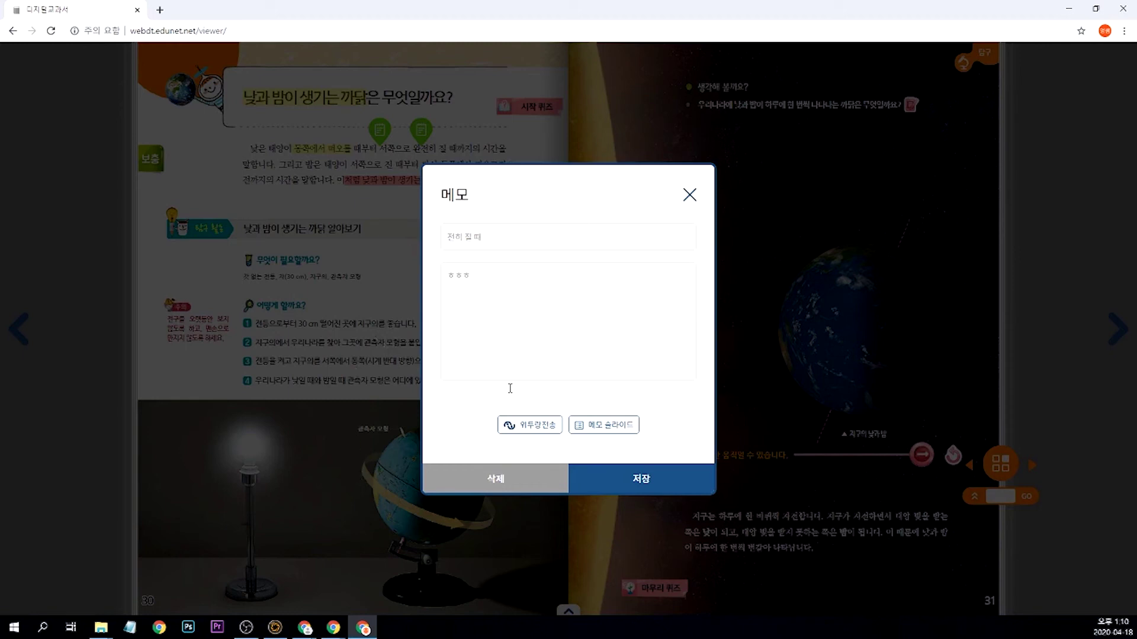
pyautogui.click(498, 284)
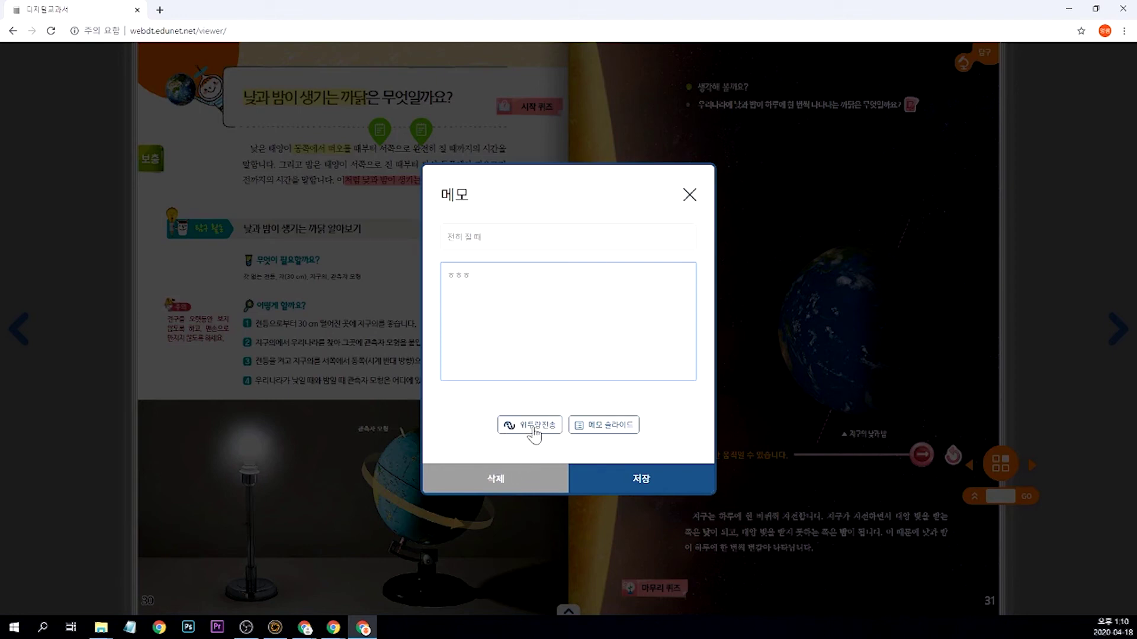
pyautogui.click(690, 194)
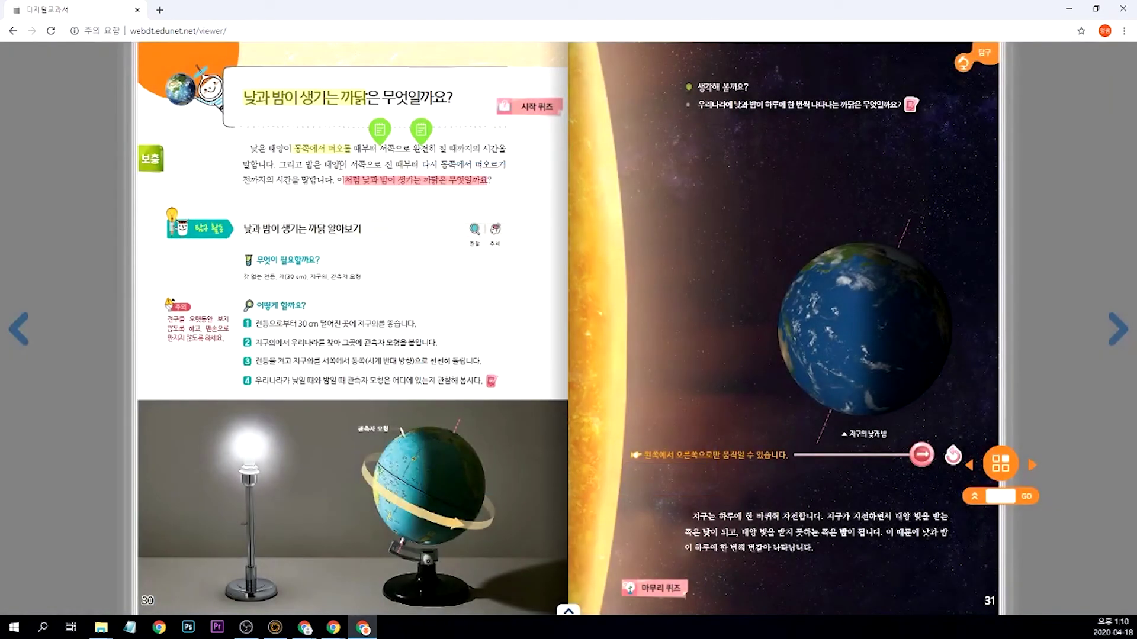
# Record a short voice note on the phrase 서쪽으로 진 때부터 다시, allowing microphone access, and save it
pyautogui.moveTo(351, 164); pyautogui.dragTo(436, 165)
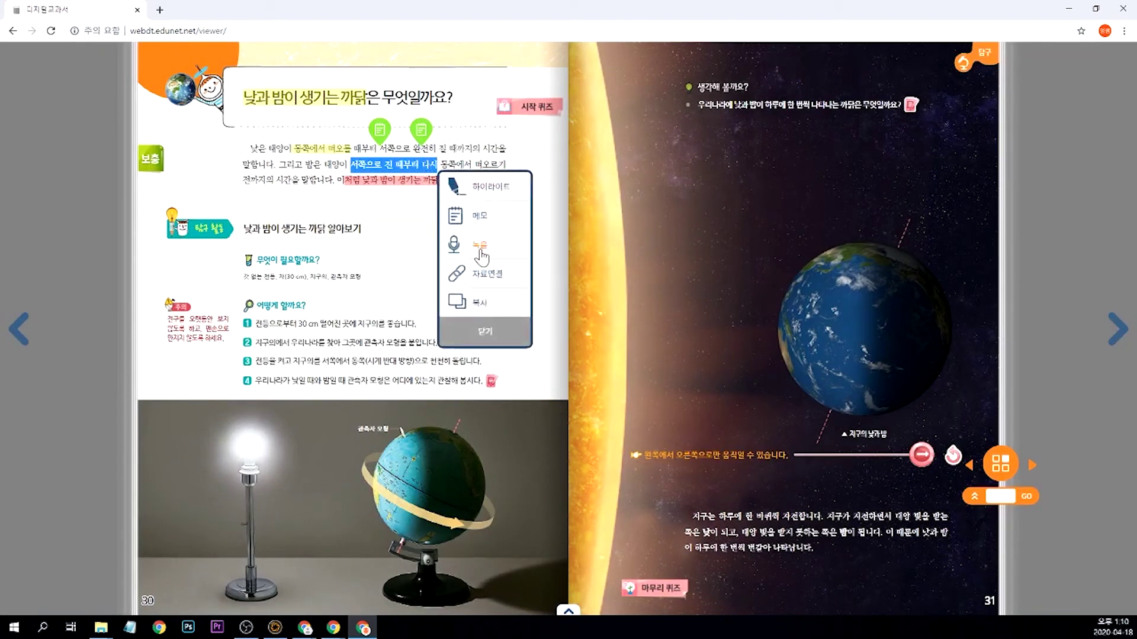
pyautogui.click(481, 255)
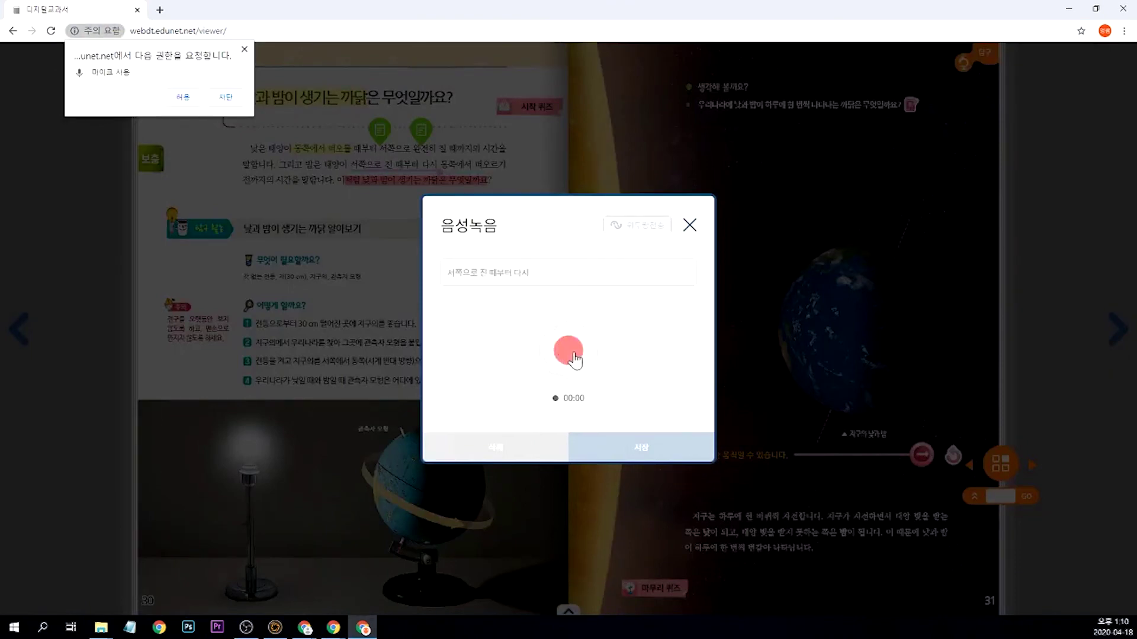
pyautogui.click(183, 97)
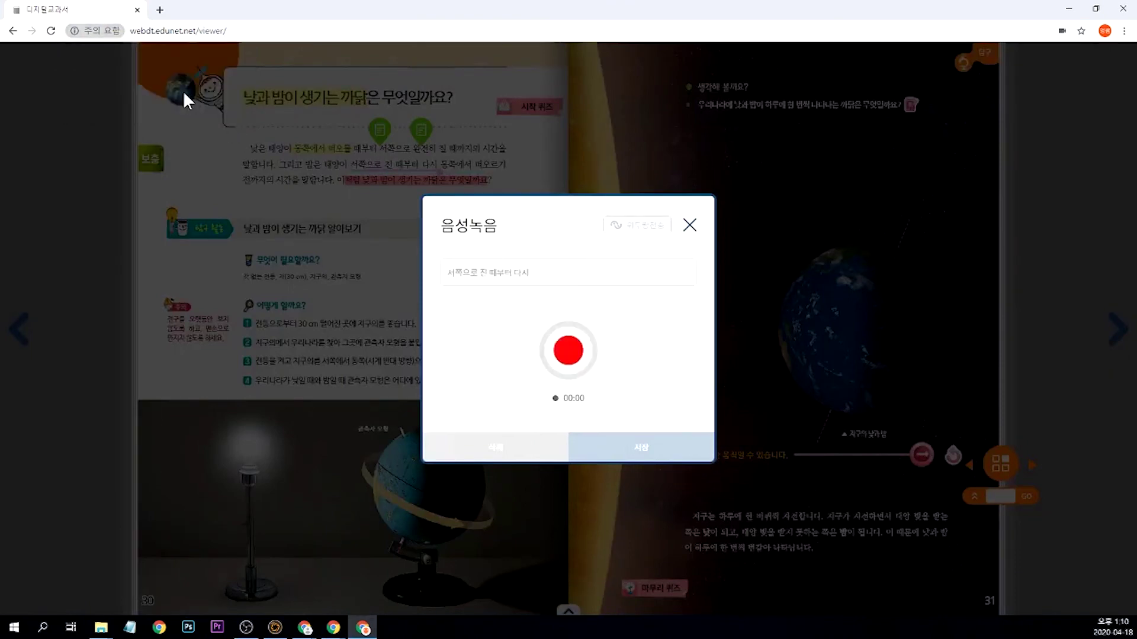
pyautogui.click(569, 349)
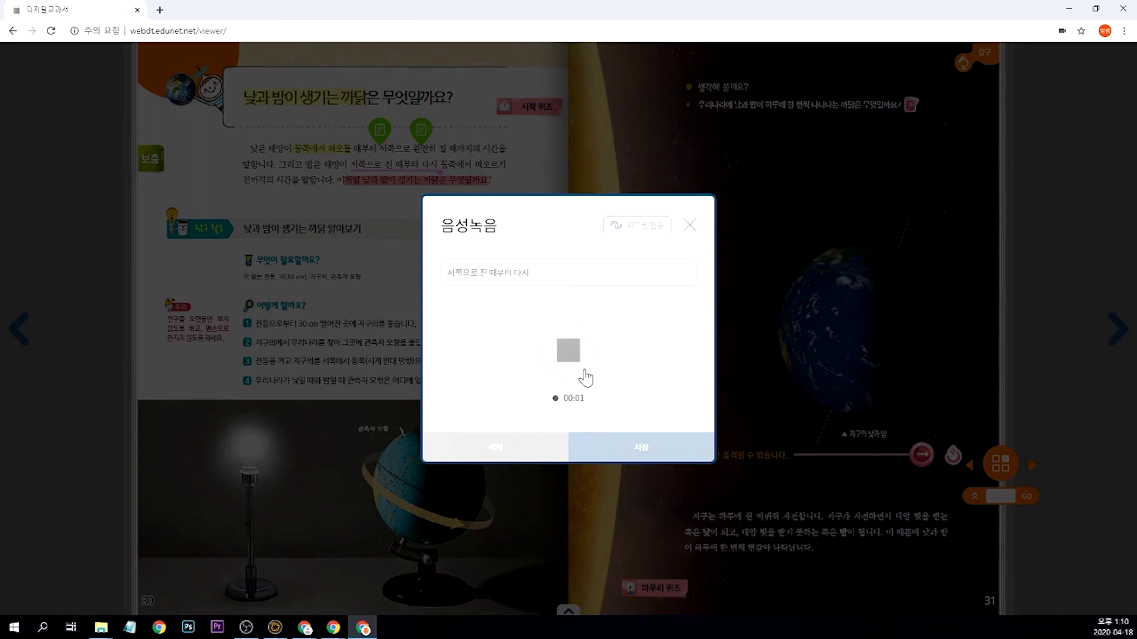
pyautogui.click(573, 354)
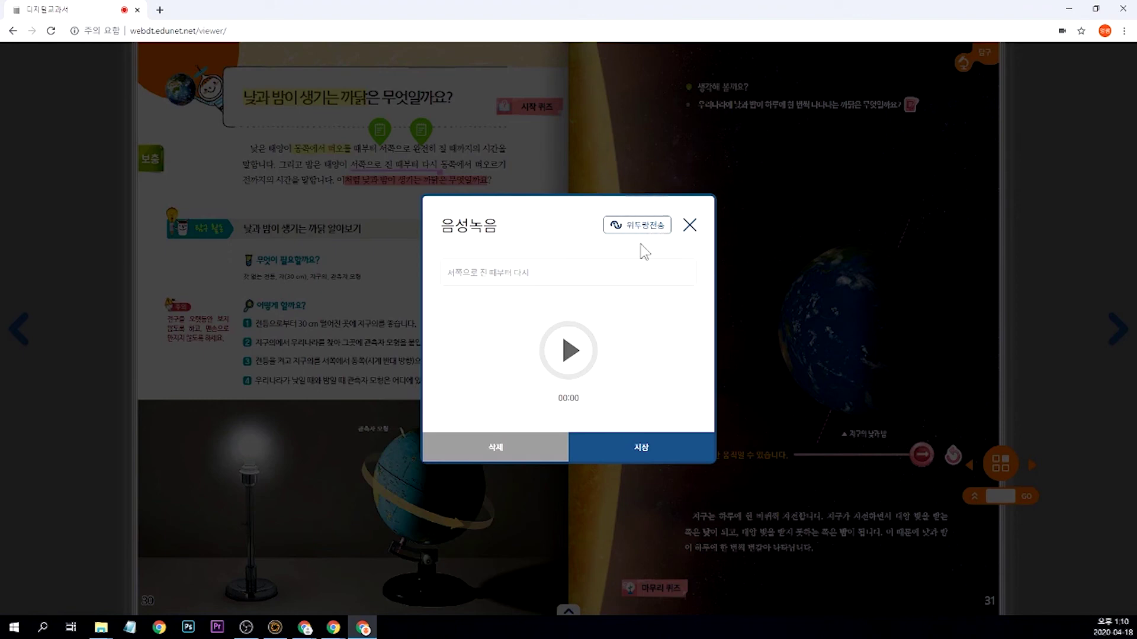
pyautogui.click(638, 458)
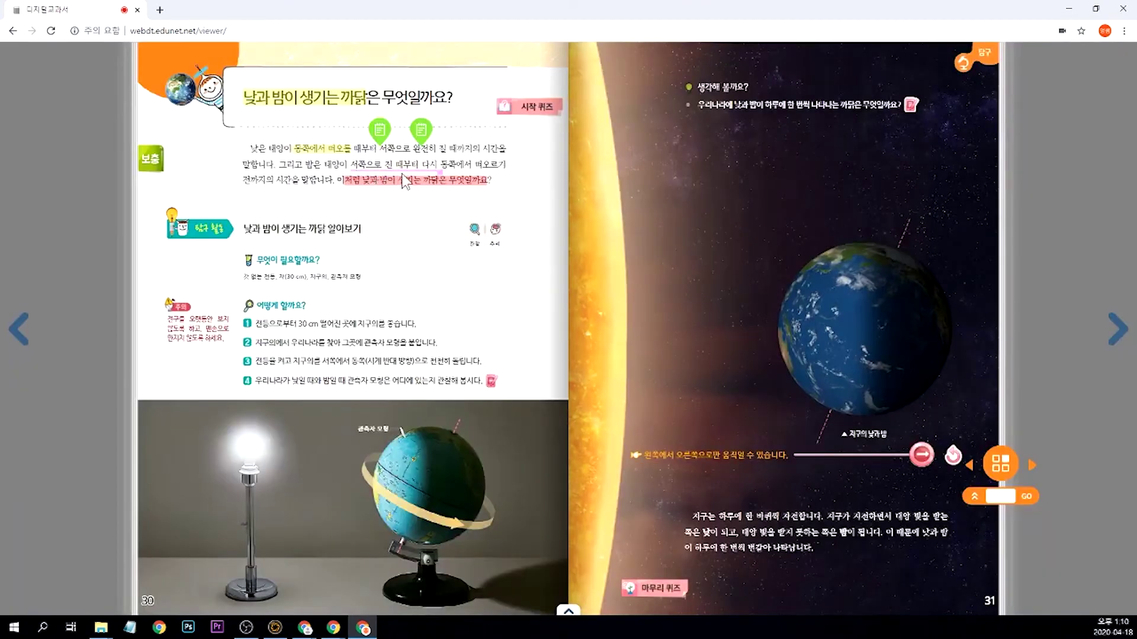
# Reopen the voice note on 서쪽으로 진 때부터 다시, play it back, and close it
pyautogui.click(440, 181)
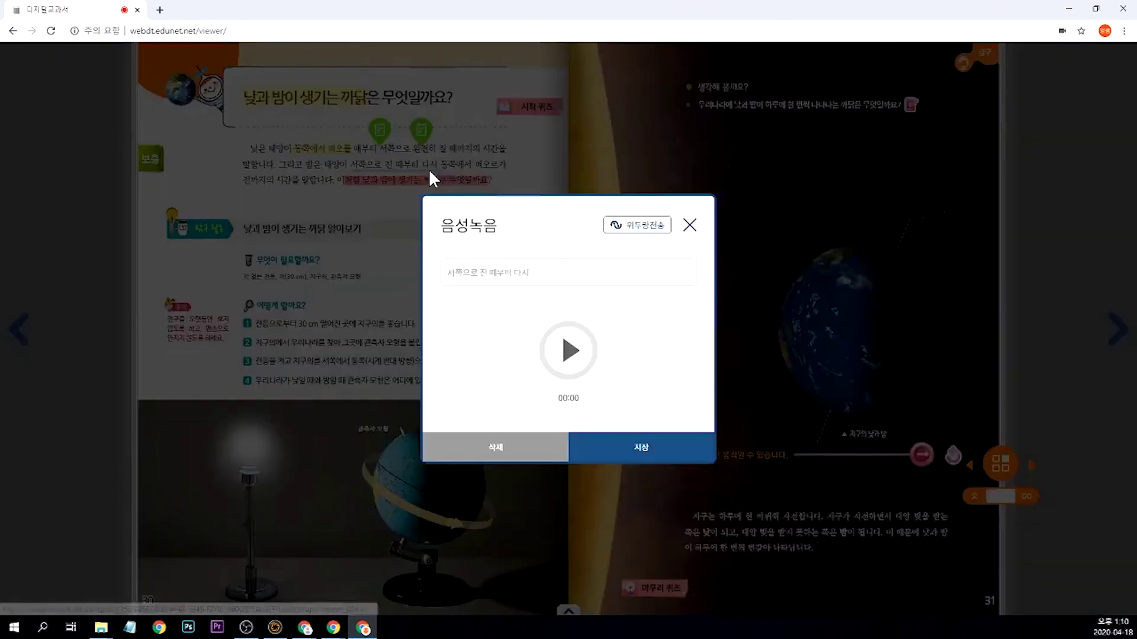
pyautogui.click(564, 358)
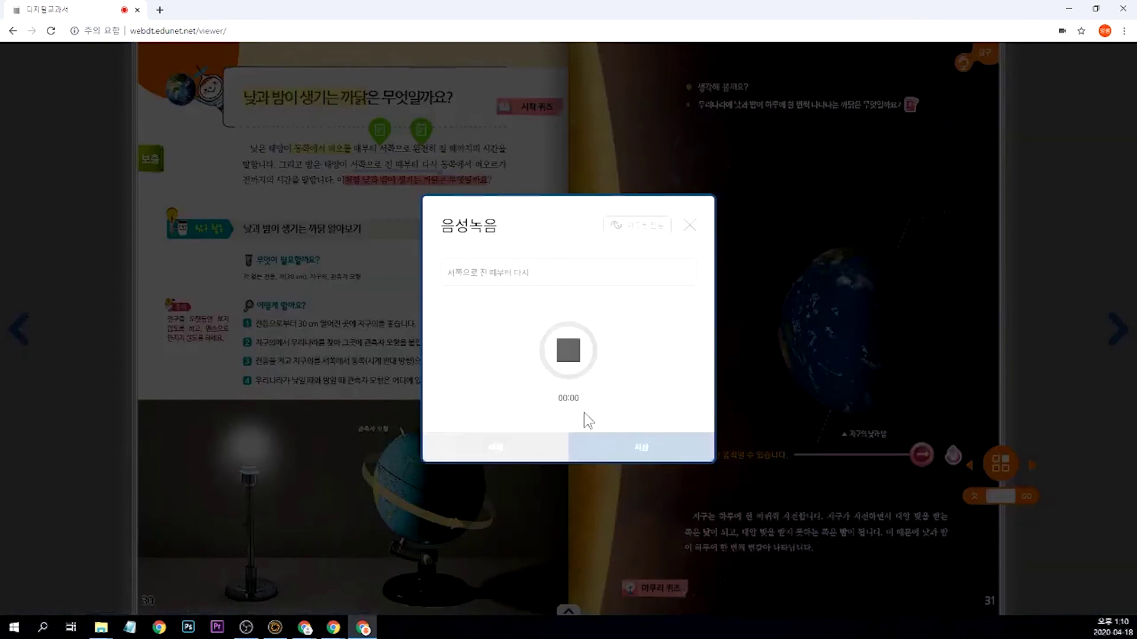
pyautogui.click(570, 351)
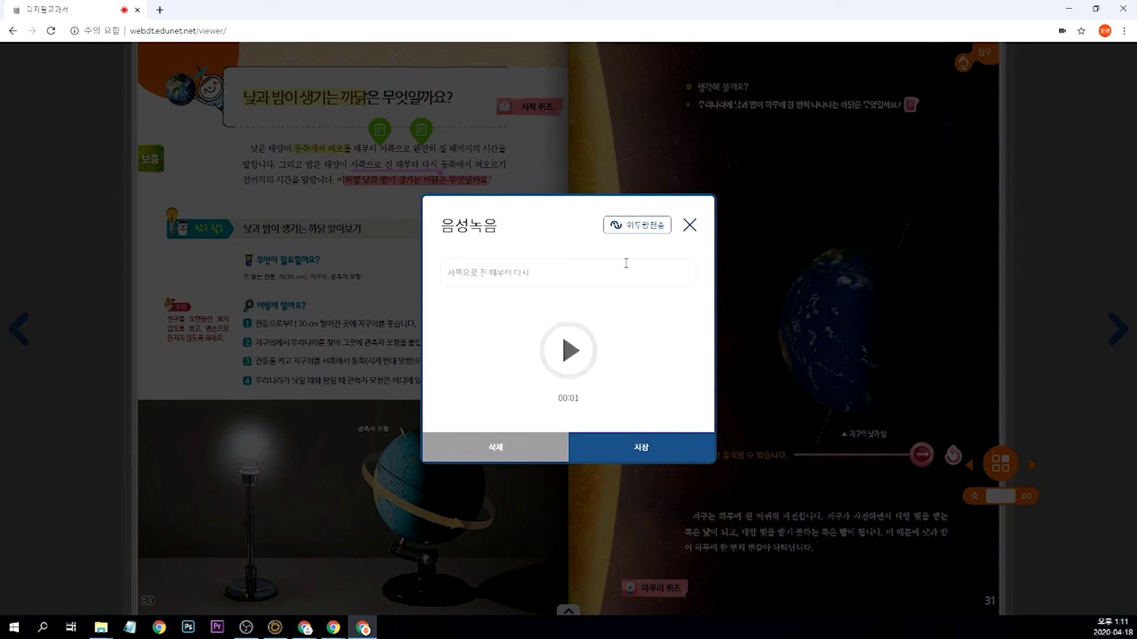
pyautogui.click(689, 225)
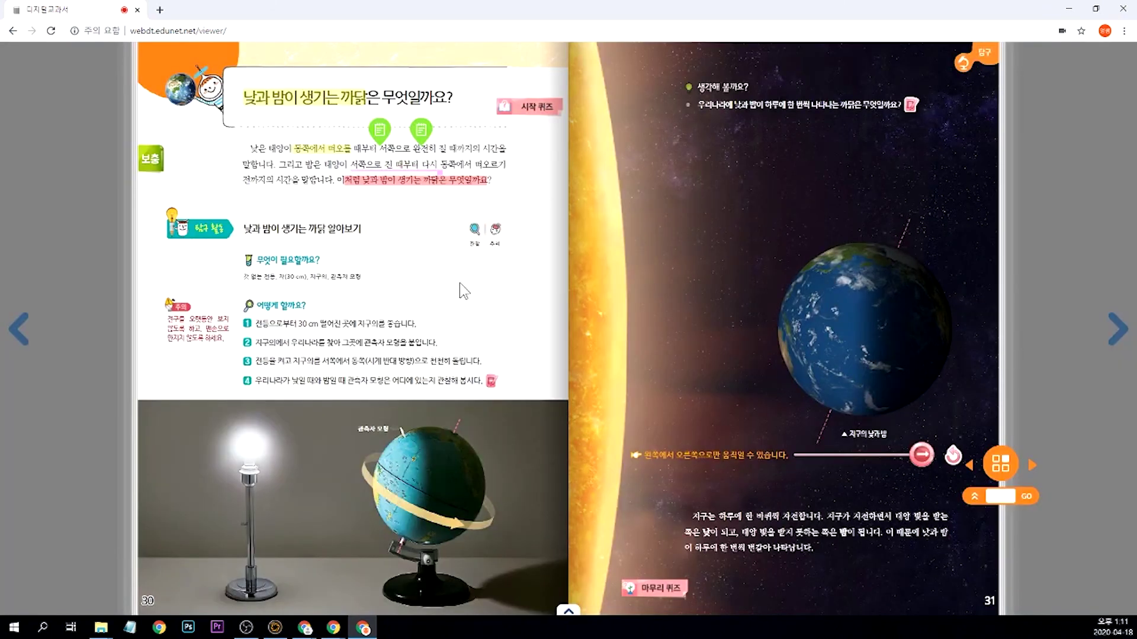
# View the 자료연결 dialog for the phrase 까지의 시간을, including its file chooser, and close it without adding anything
pyautogui.moveTo(249, 181); pyautogui.dragTo(300, 184)
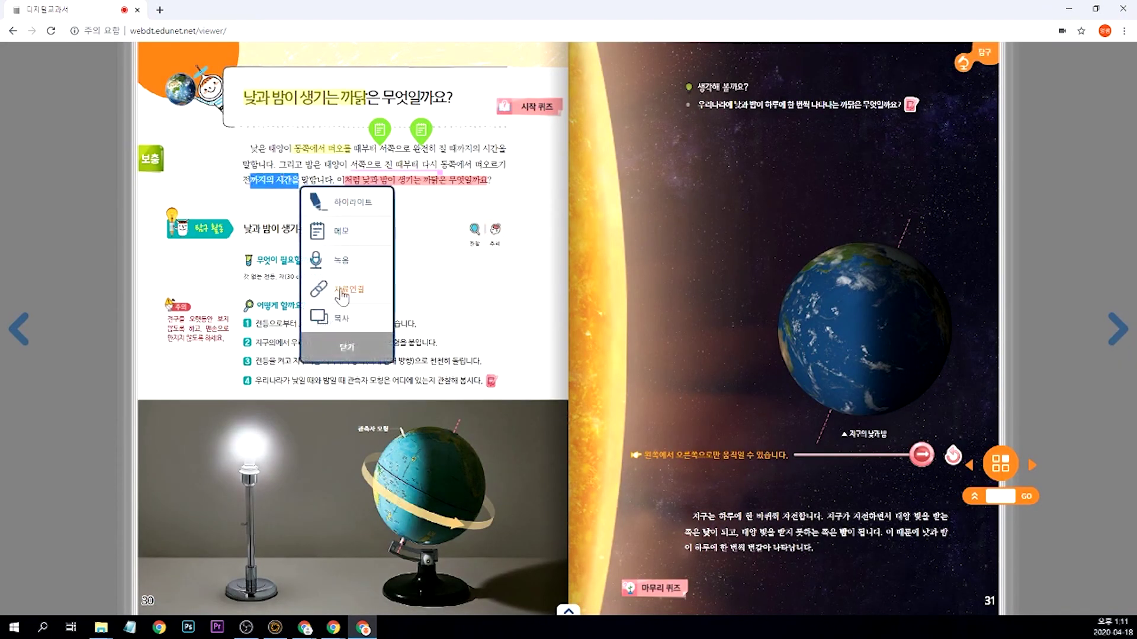
pyautogui.click(344, 290)
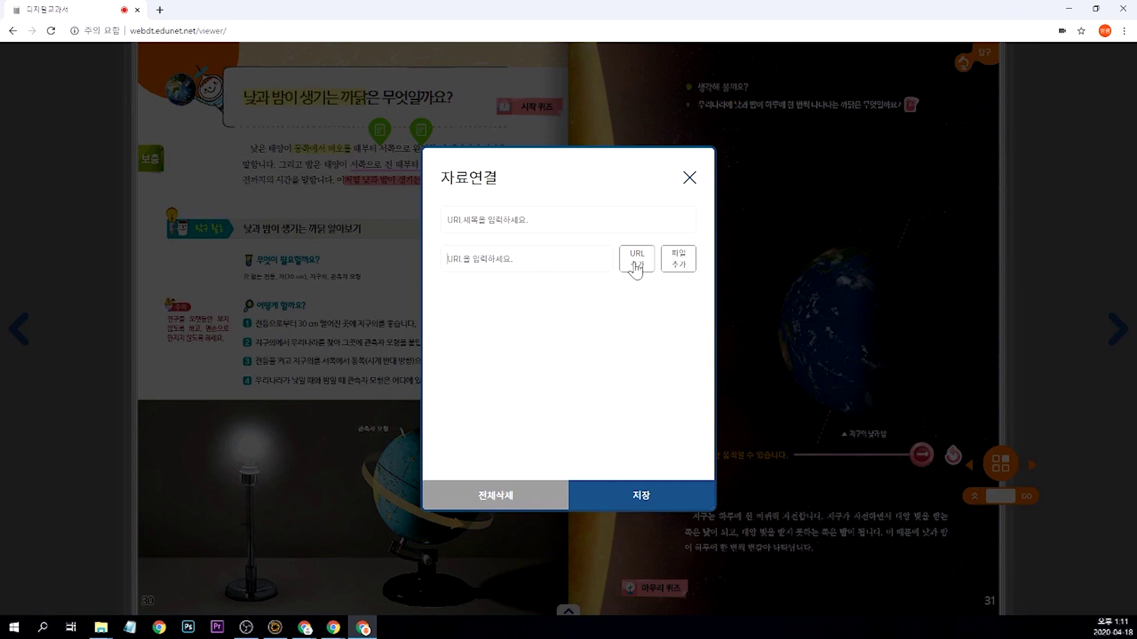
pyautogui.click(685, 265)
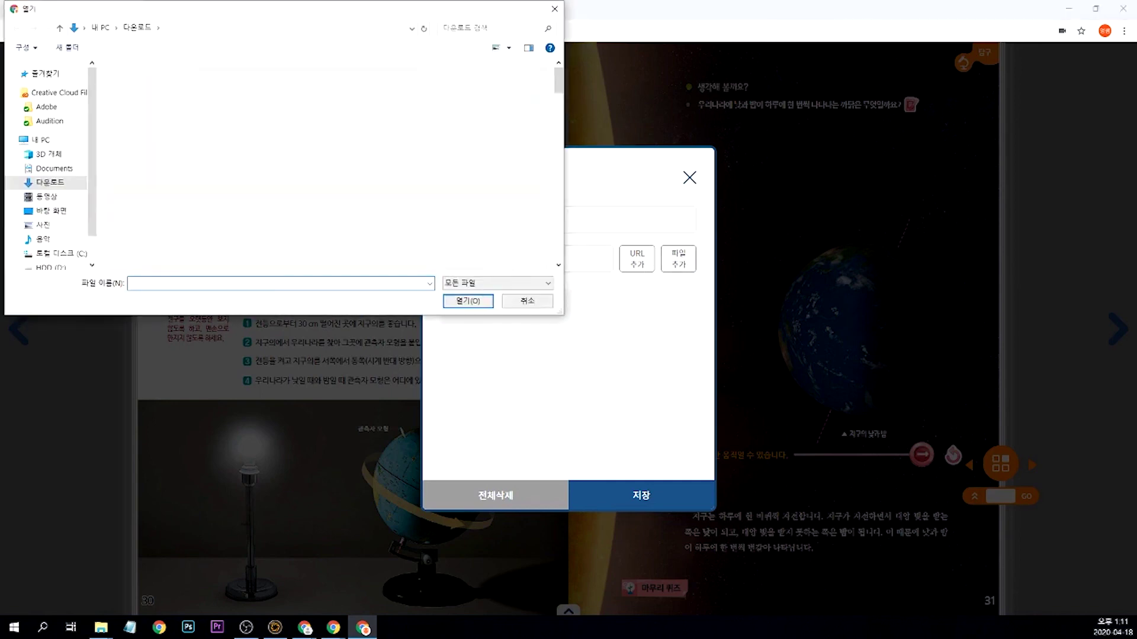
pyautogui.click(540, 301)
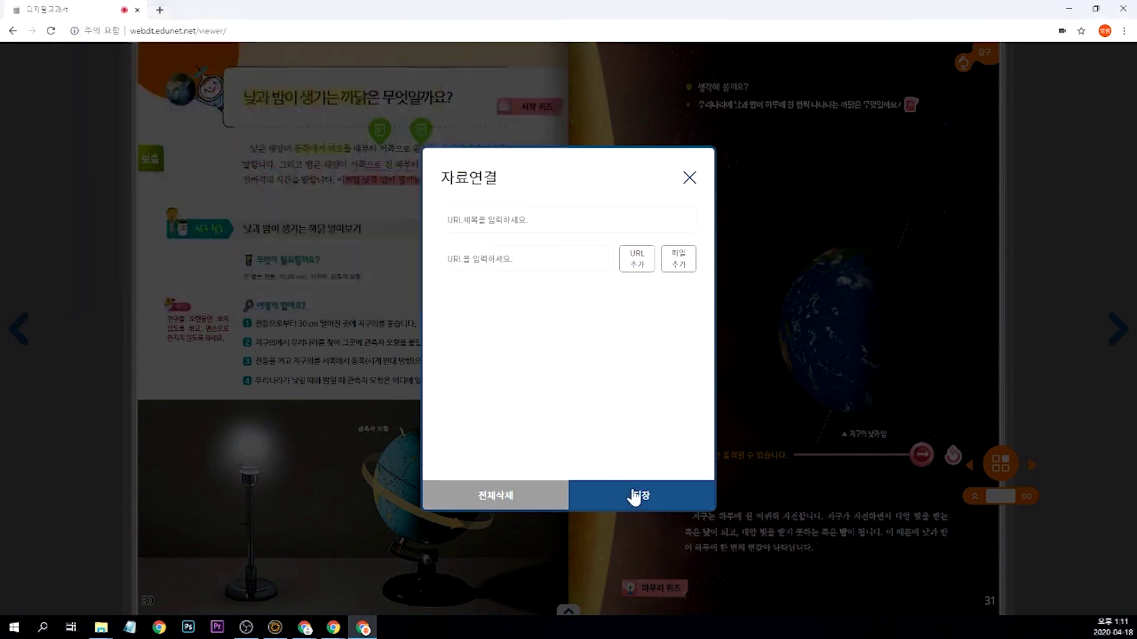
pyautogui.click(689, 178)
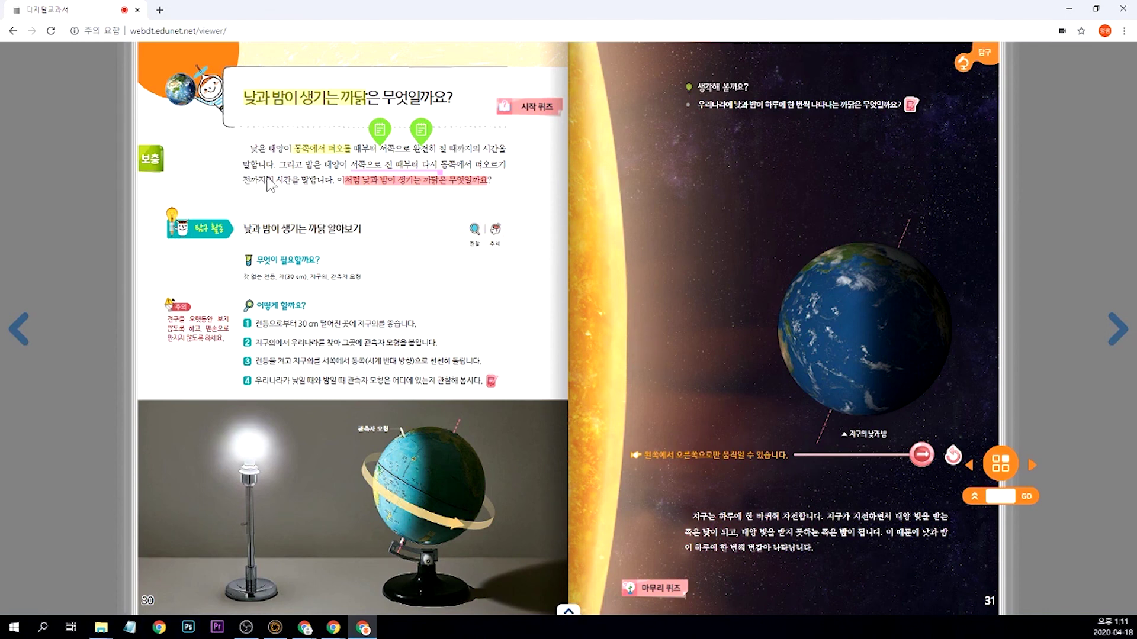
# View the annotation and 복사 options for the phrase 전까지의 시간, and dismiss them
pyautogui.moveTo(244, 181); pyautogui.dragTo(293, 182)
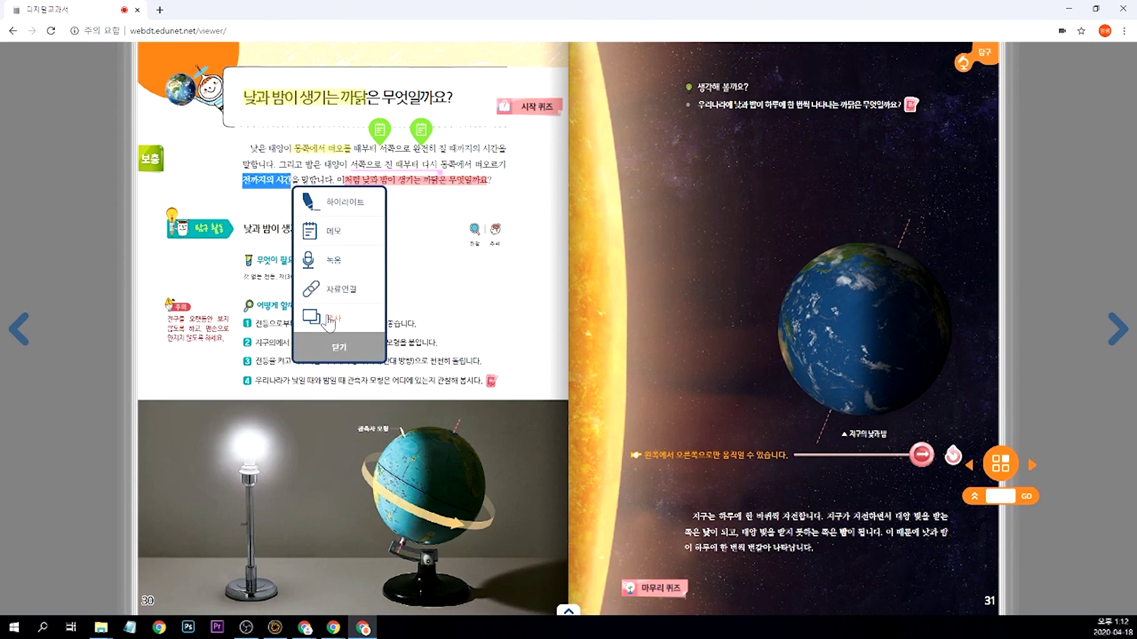
pyautogui.click(340, 350)
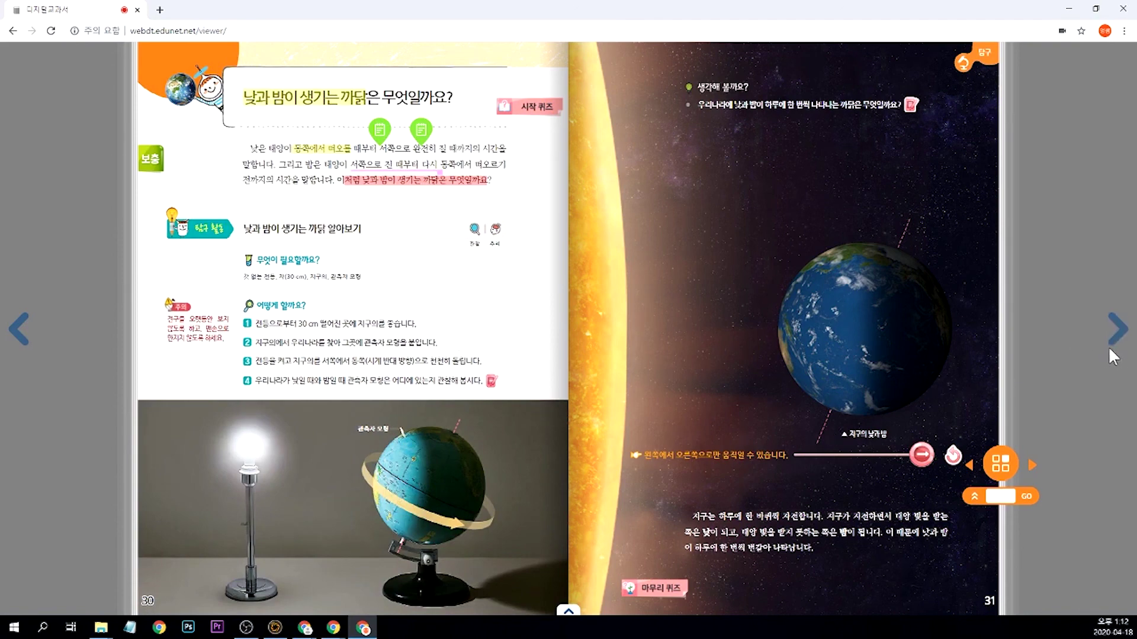
# Open the 마무리 퀴즈 on page 31, look through questions Q2 and Q3, and close the quiz
pyautogui.click(21, 329)
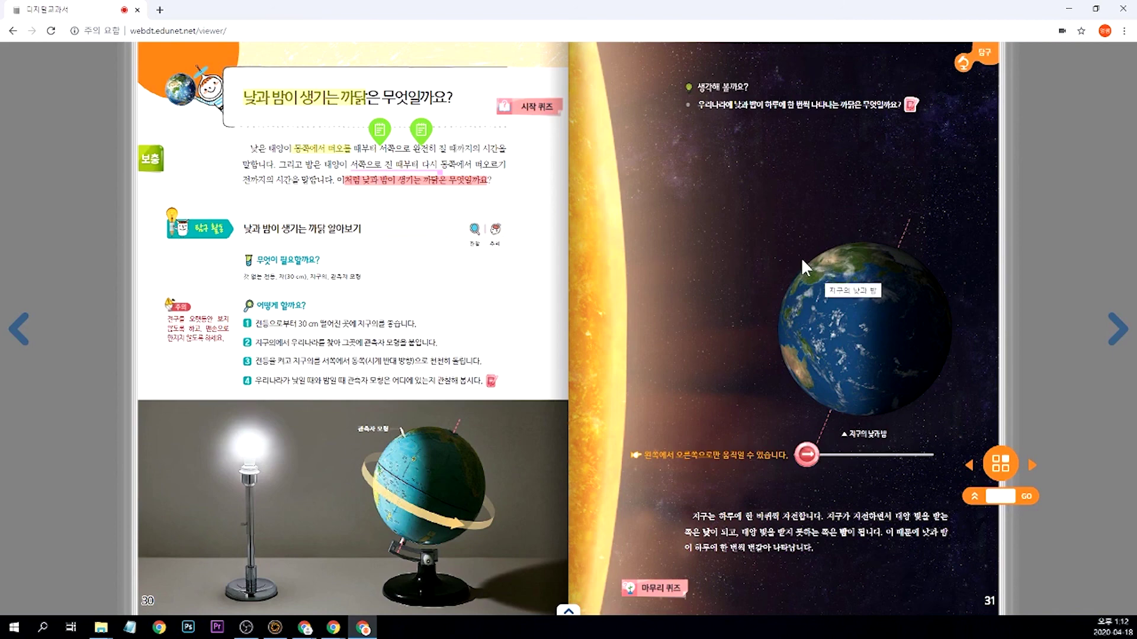
pyautogui.click(658, 589)
pyautogui.click(770, 521)
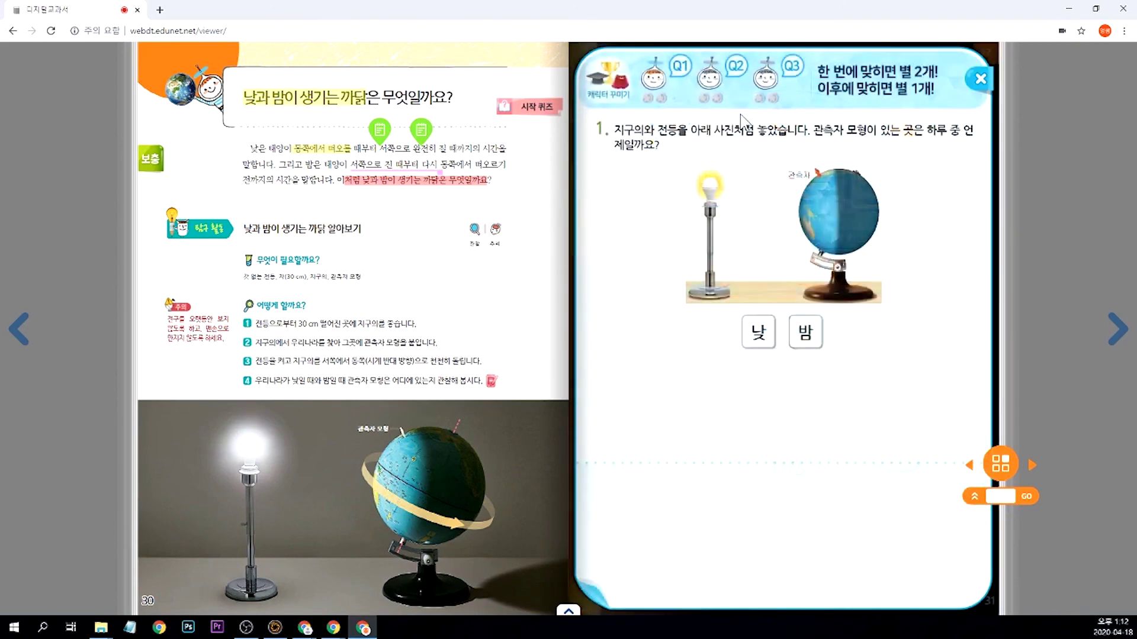
pyautogui.click(719, 89)
pyautogui.click(766, 80)
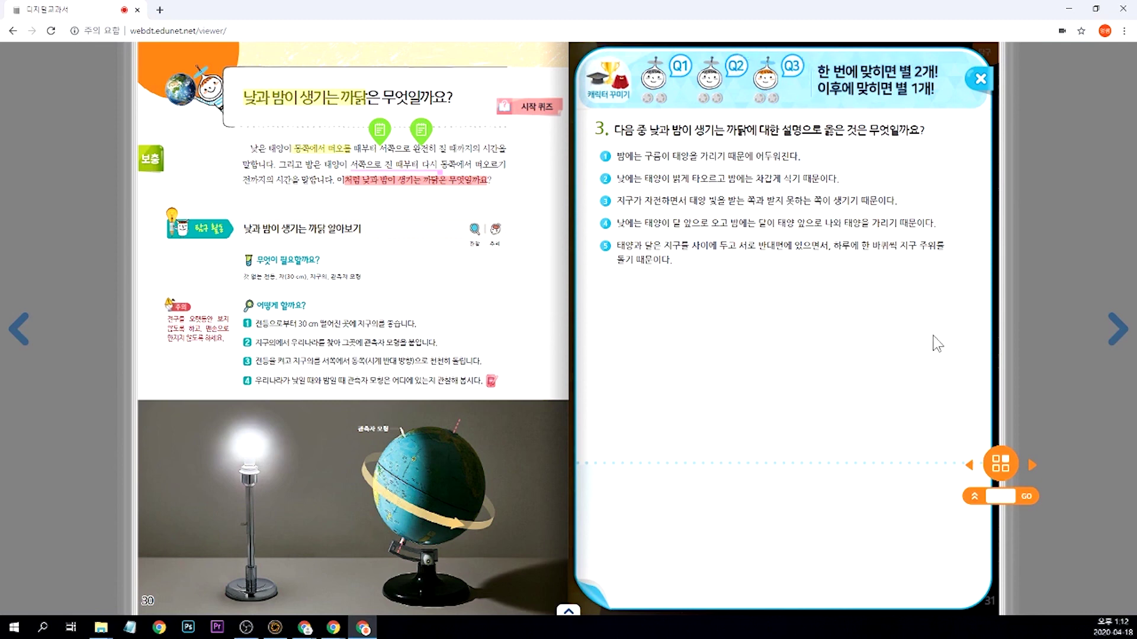
pyautogui.click(979, 80)
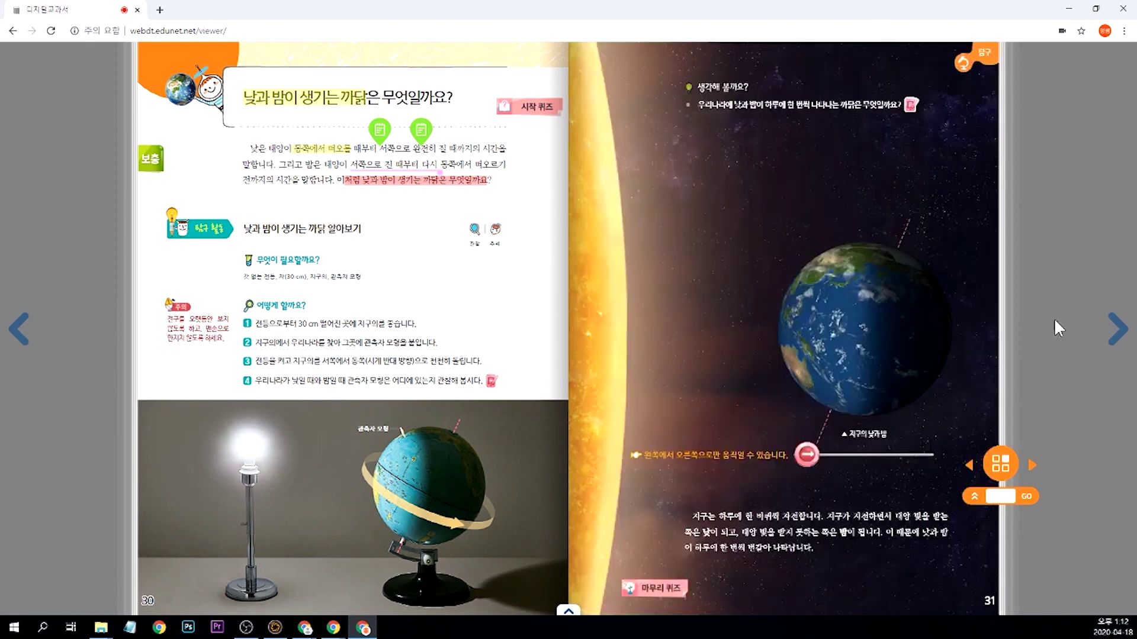